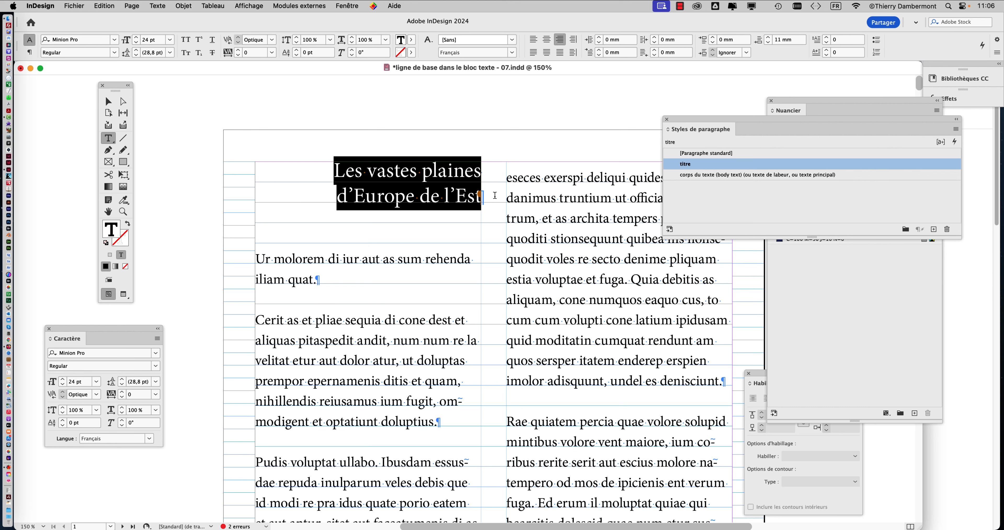
# Display the paragraph formatting settings and arrange the floating palettes so the title and page stay clear.
pyautogui.scroll(-1, 423, 196)
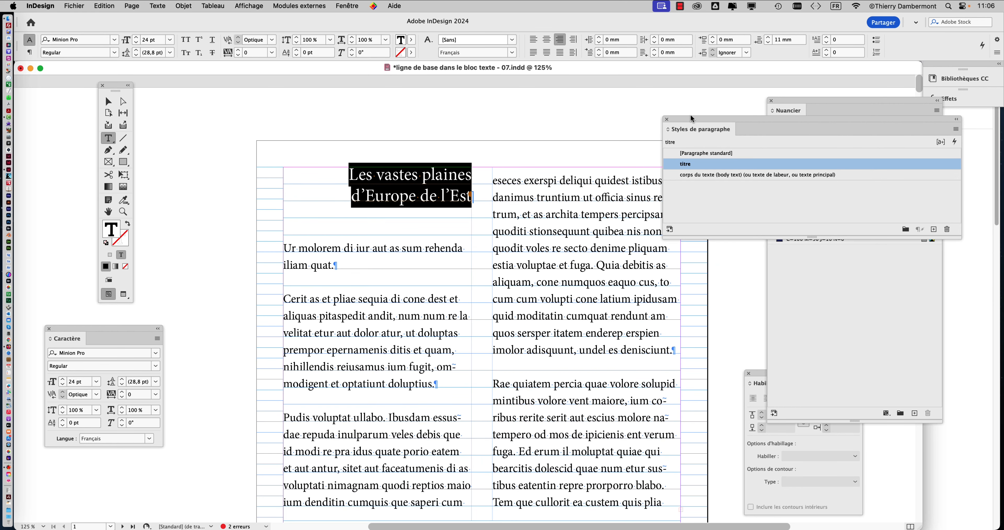
pyautogui.moveTo(691, 116); pyautogui.dragTo(732, 127)
pyautogui.scroll(-1, 577, 200)
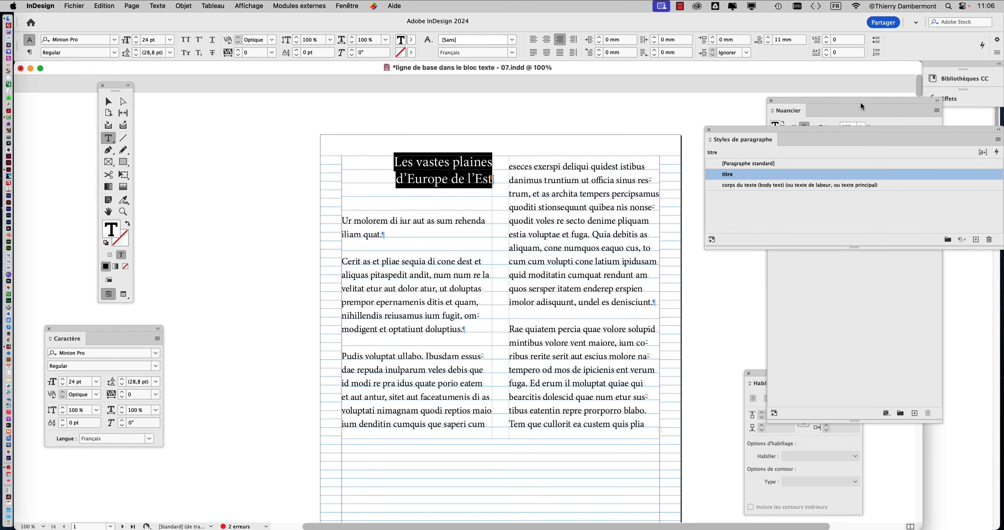
pyautogui.click(164, 5)
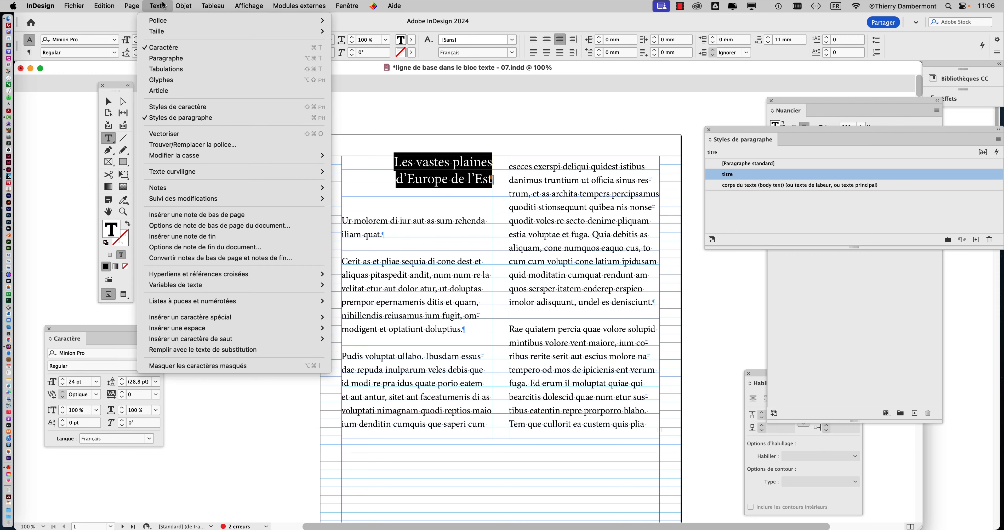
pyautogui.click(167, 58)
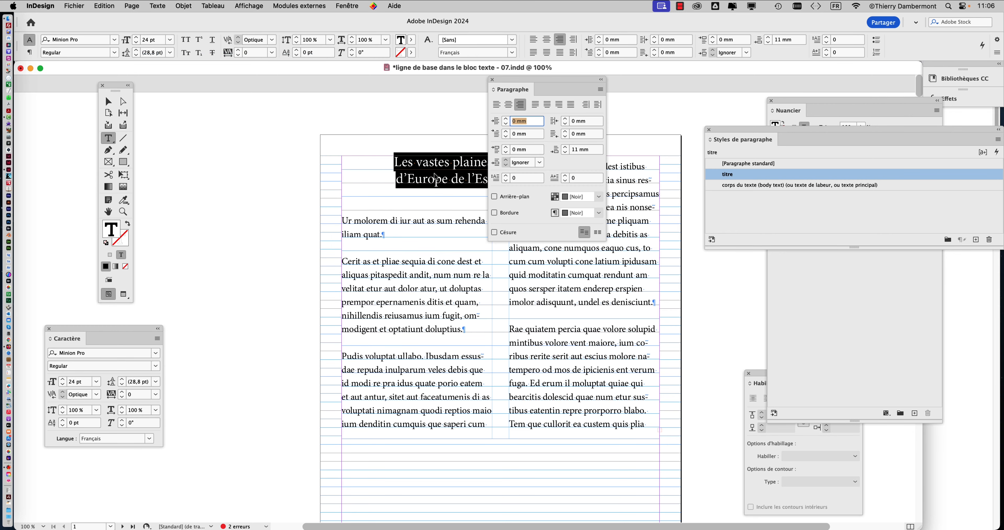
pyautogui.moveTo(532, 78); pyautogui.dragTo(214, 101)
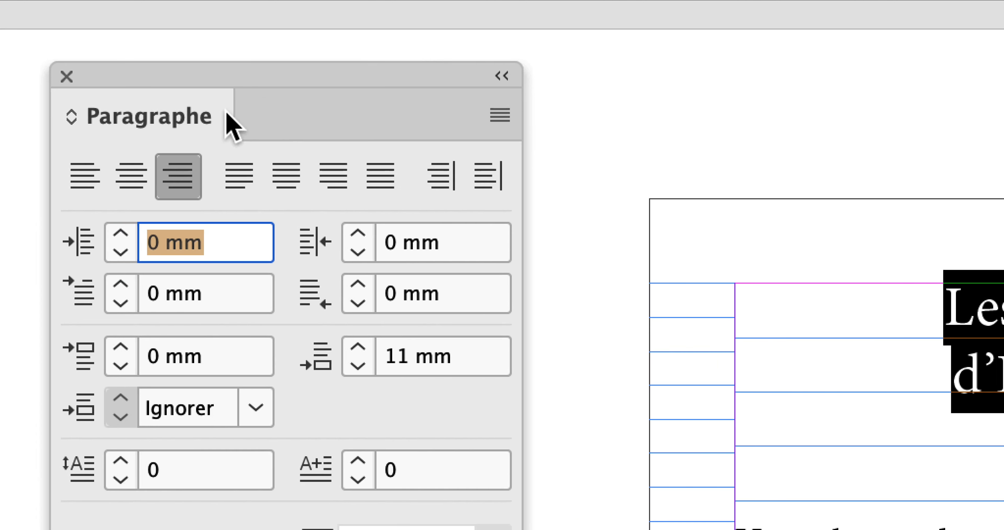
# Make the selected title span all columns with Etendue de colonnes set to Tout, comparing the layout with and without the preview.
pyautogui.click(503, 117)
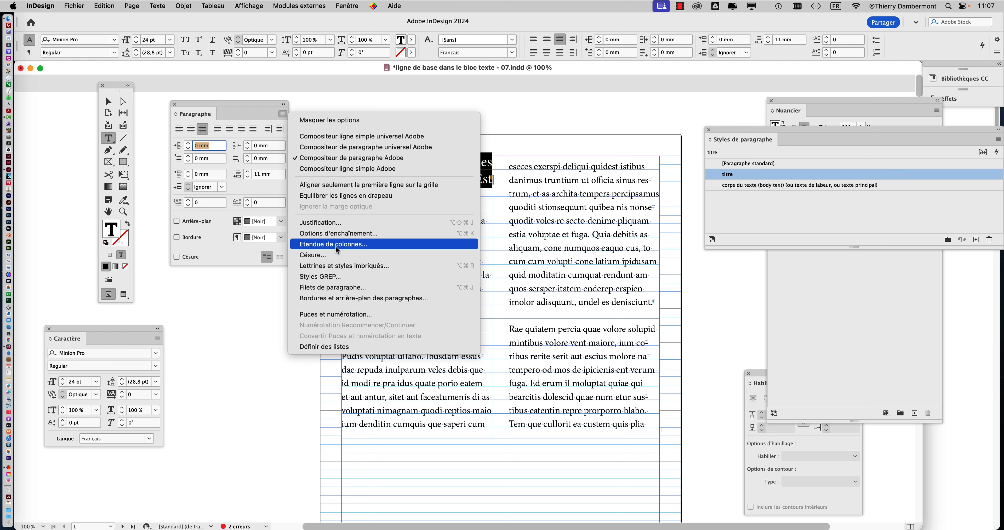
pyautogui.click(335, 246)
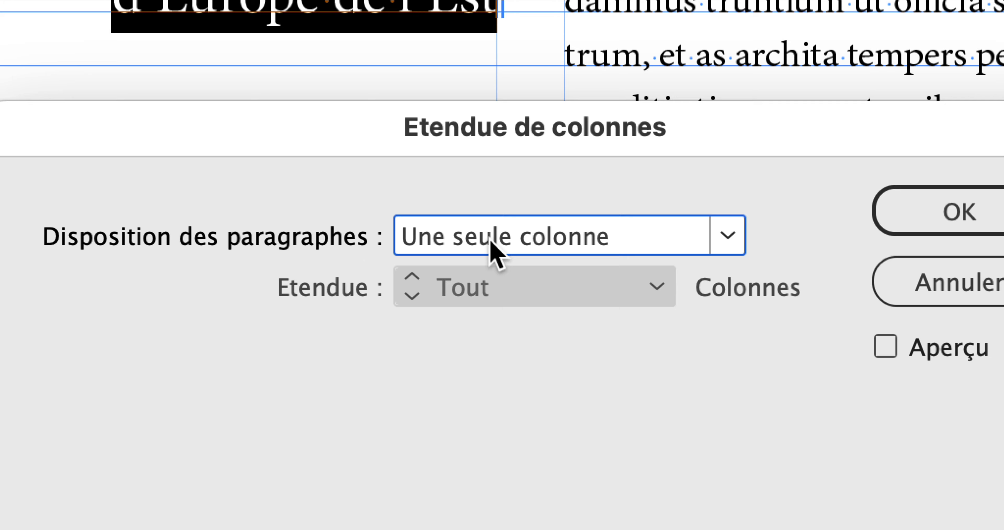
pyautogui.click(490, 243)
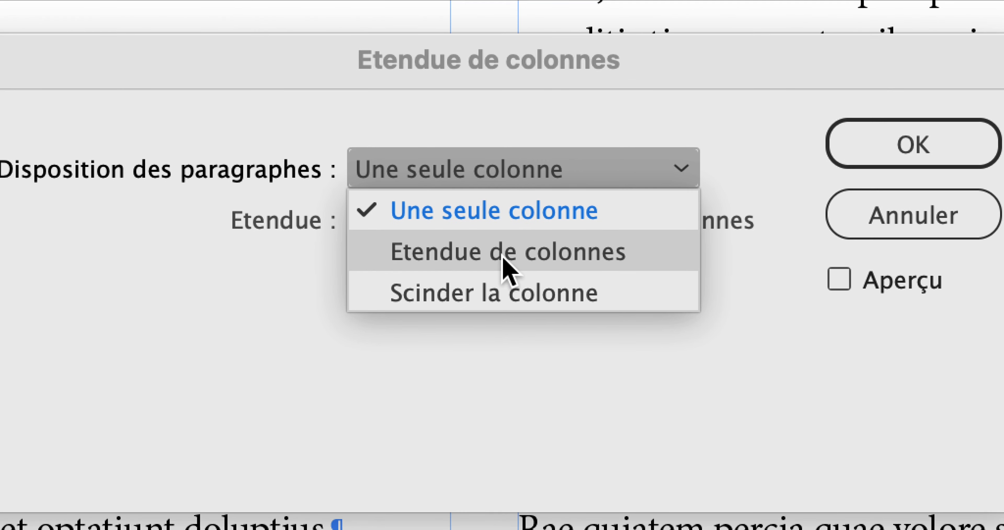
pyautogui.click(502, 258)
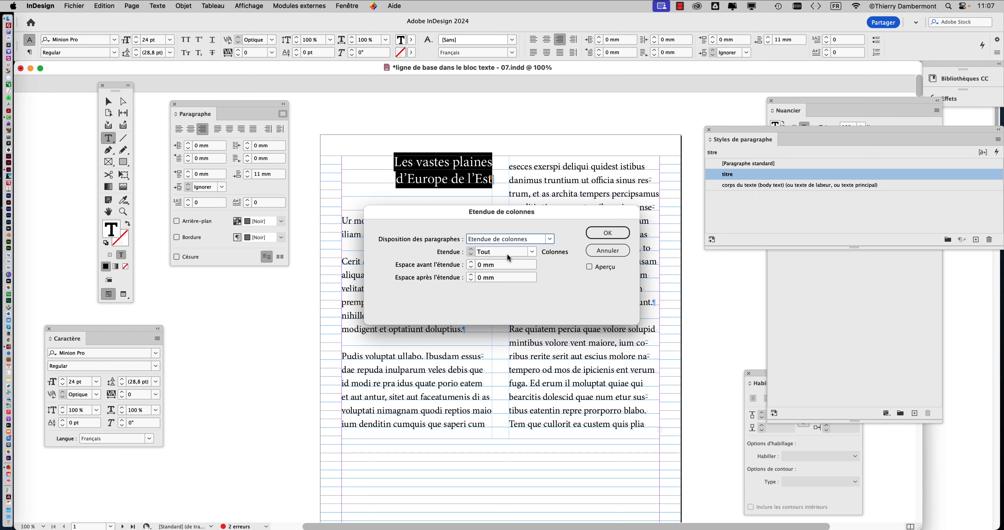
pyautogui.click(588, 267)
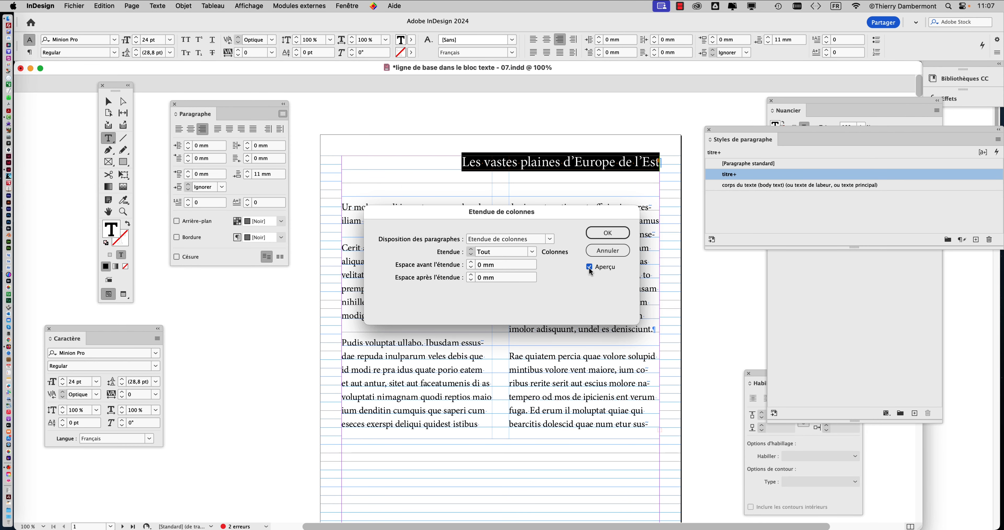
pyautogui.click(589, 266)
pyautogui.click(589, 267)
pyautogui.moveTo(570, 216); pyautogui.dragTo(560, 278)
pyautogui.click(577, 327)
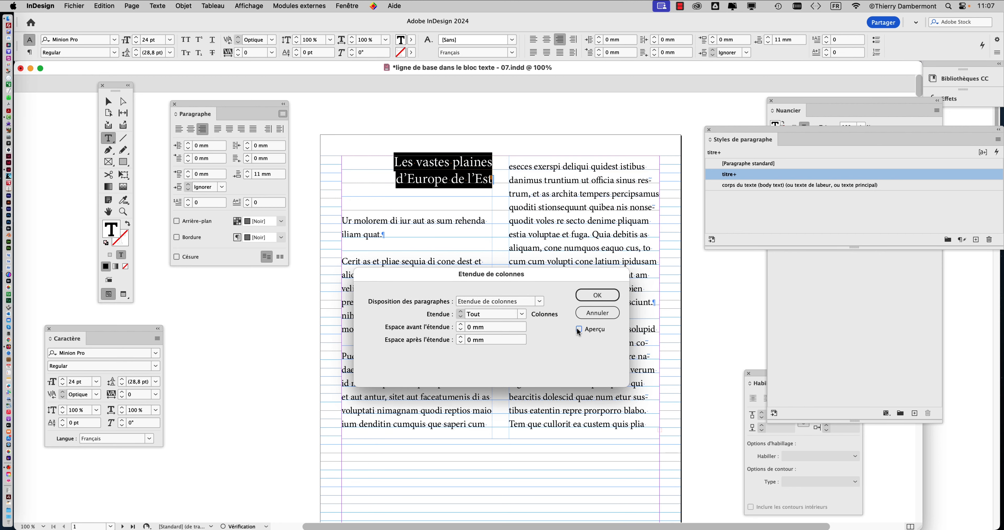
pyautogui.click(577, 326)
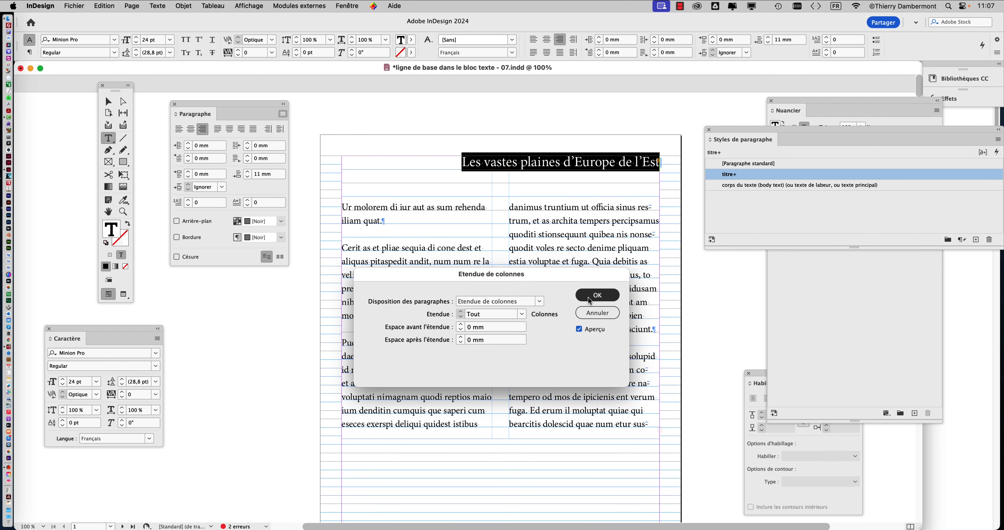
pyautogui.click(596, 296)
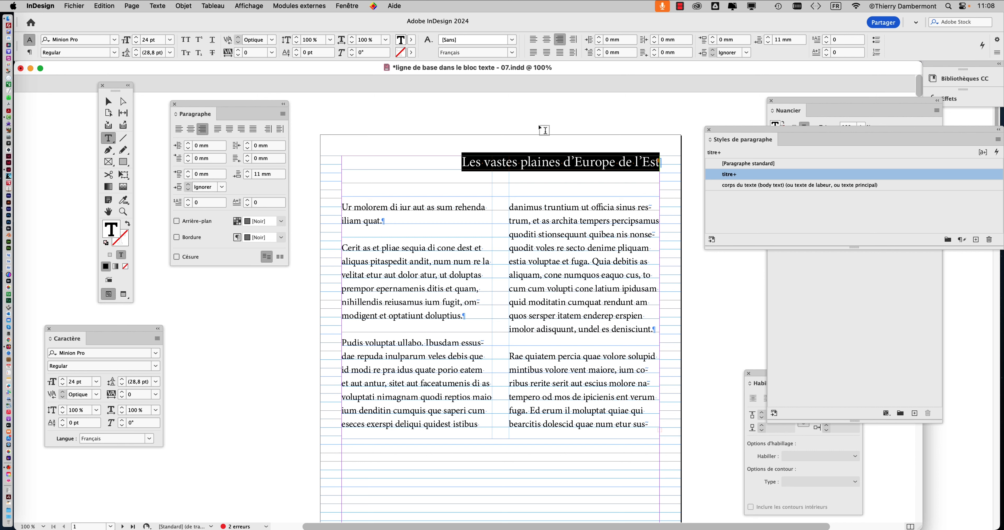
# Increase the title's font size to 40 pt and keep the character settings clear of the page.
pyautogui.moveTo(122, 326); pyautogui.dragTo(721, 112)
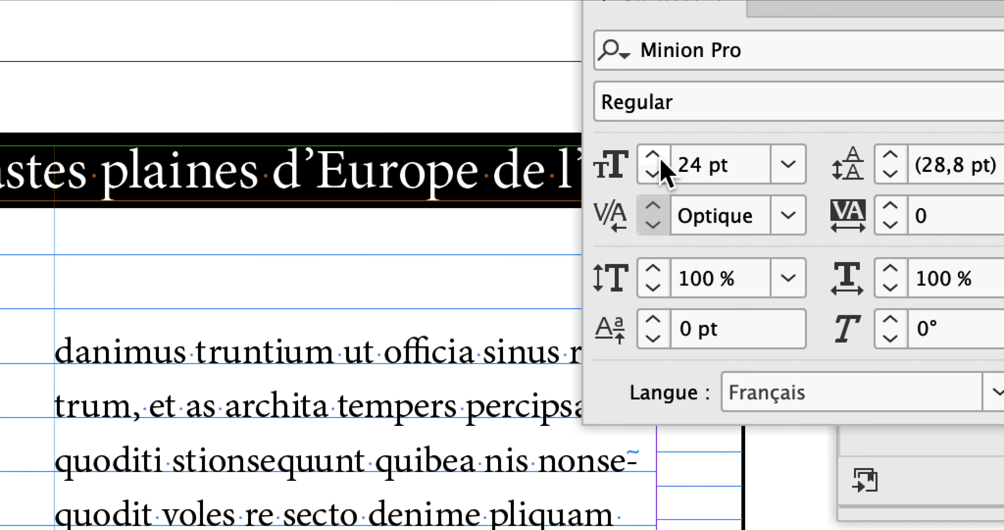
pyautogui.click(661, 161)
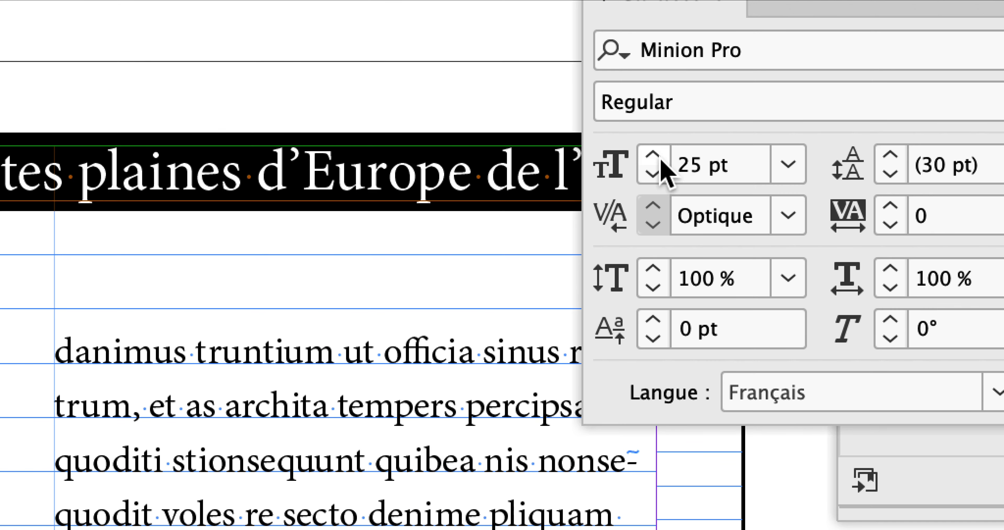
pyautogui.click(661, 161)
pyautogui.click(660, 161)
pyautogui.click(661, 160)
pyautogui.click(661, 161)
pyautogui.click(661, 160)
pyautogui.click(661, 161)
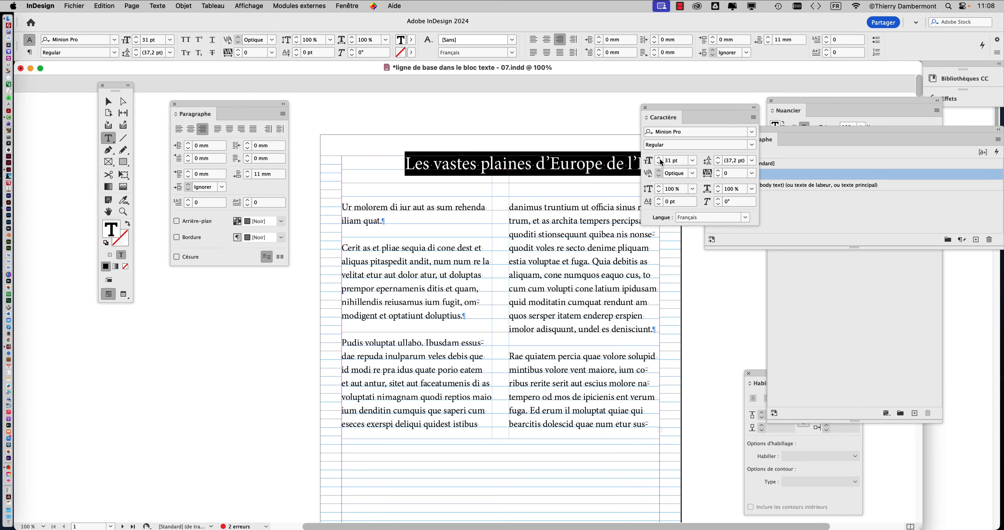
pyautogui.keyDown('shift'); pyautogui.click(659, 159); pyautogui.keyUp('shift')
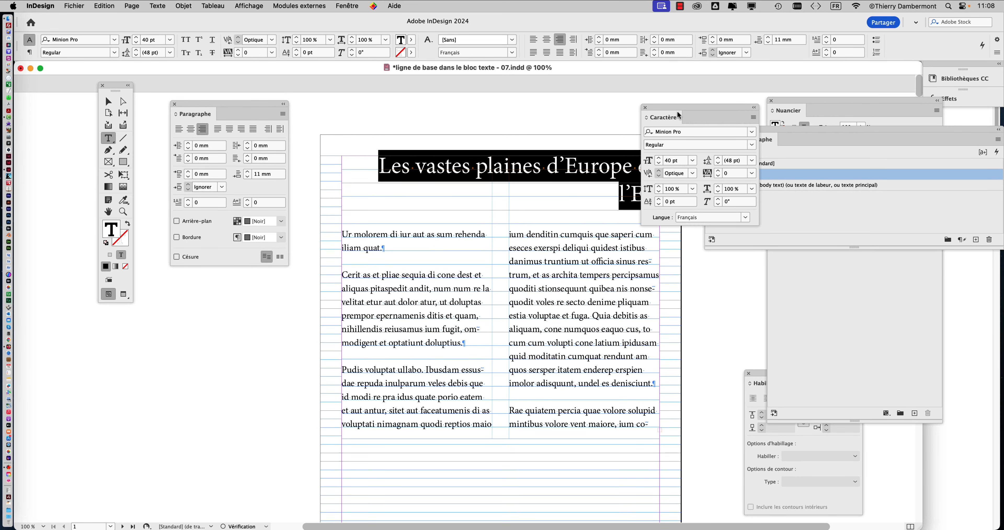
pyautogui.moveTo(676, 111); pyautogui.dragTo(730, 80)
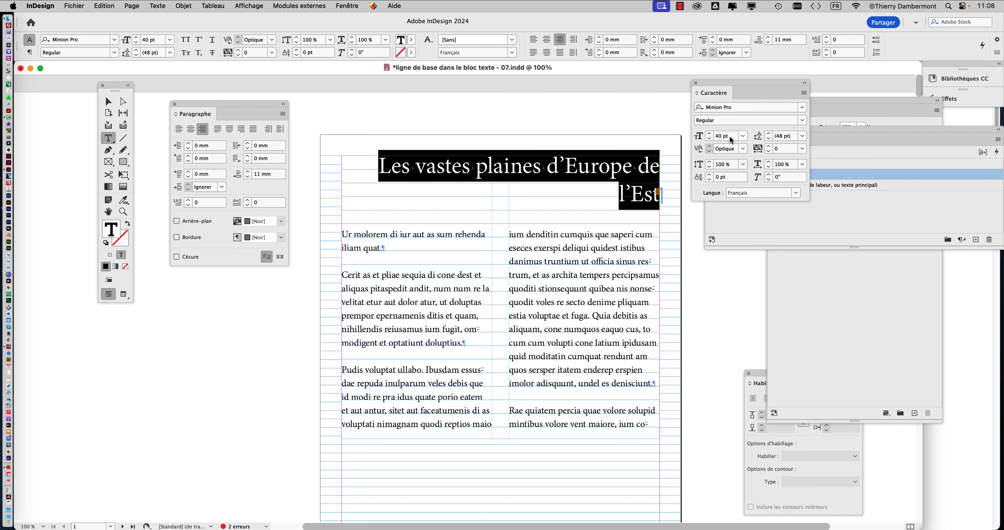
pyautogui.moveTo(719, 92); pyautogui.dragTo(211, 293)
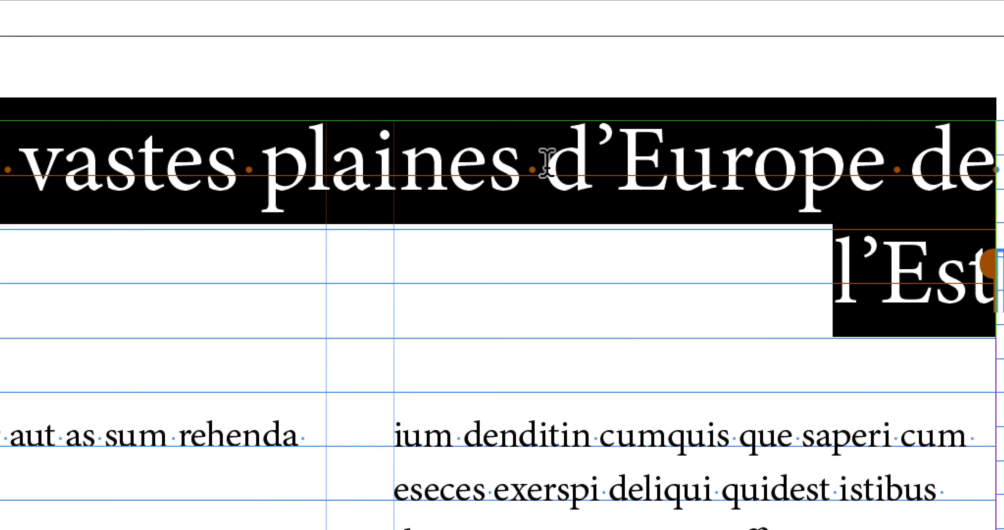
# Try splitting the title with a forced line break before "d'Europe", and remove the break.
pyautogui.click(546, 161)
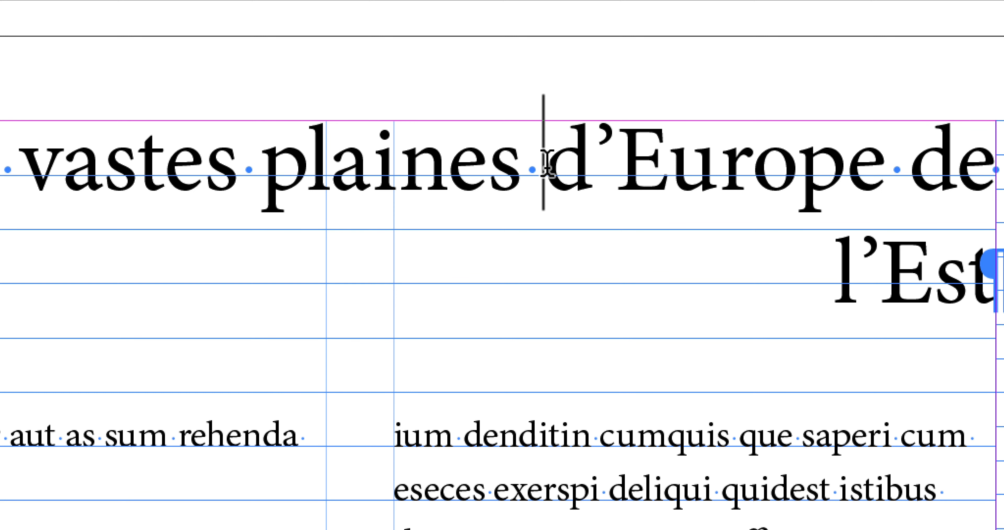
pyautogui.press('Return')
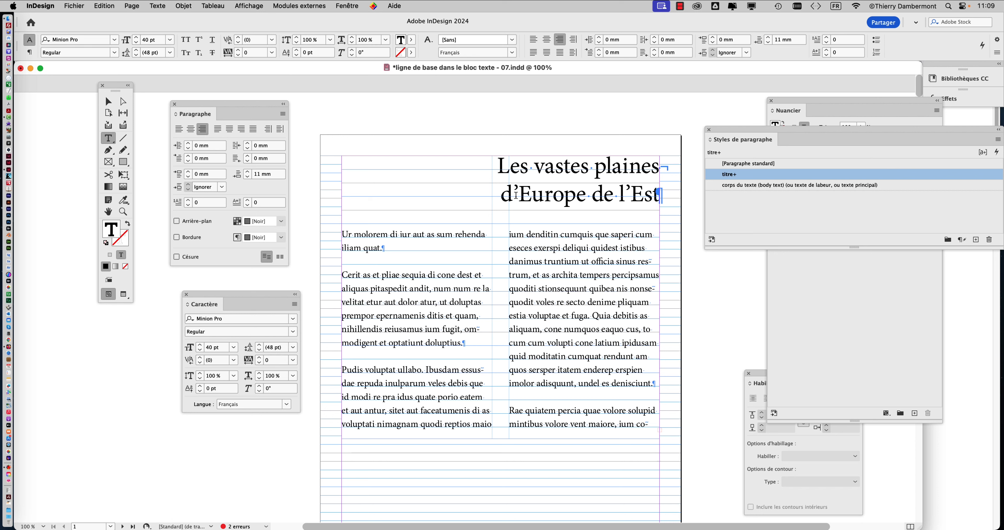
pyautogui.press('BackSpace')
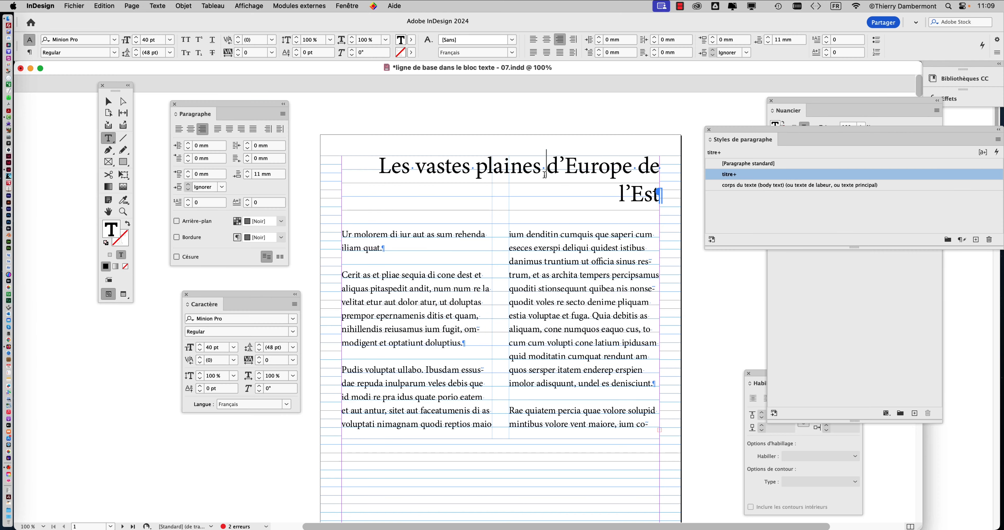
# Enable Equilibrer les lignes en drapeau for the title paragraph and check that the option is active.
pyautogui.click(282, 114)
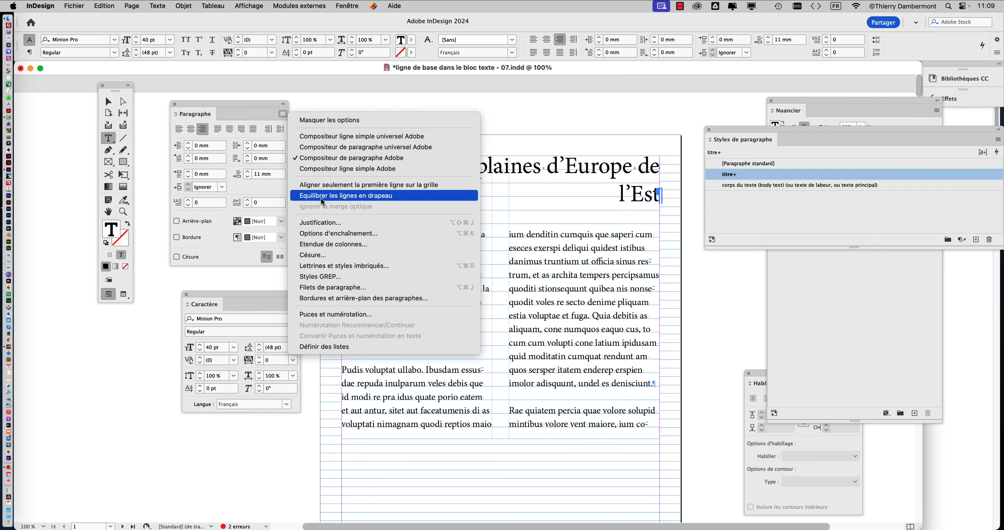
pyautogui.click(313, 181)
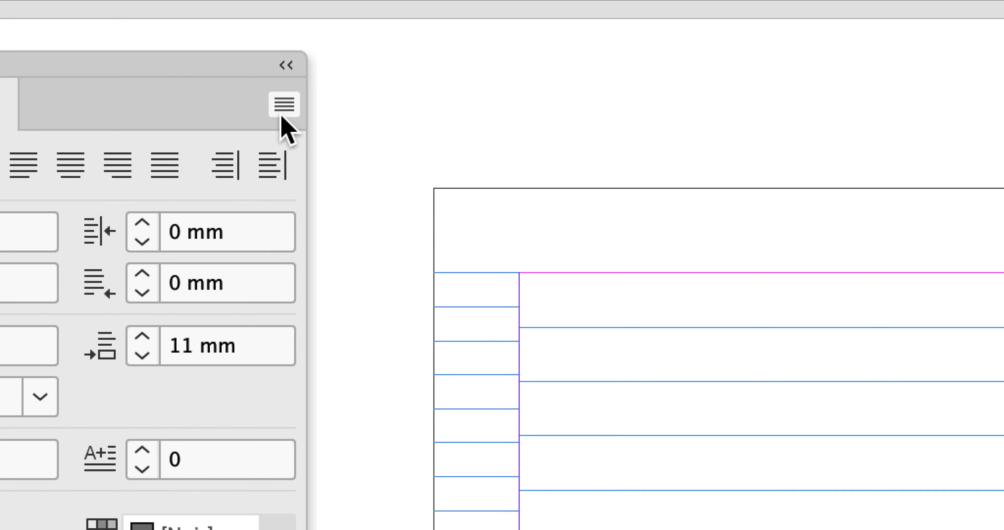
pyautogui.click(284, 109)
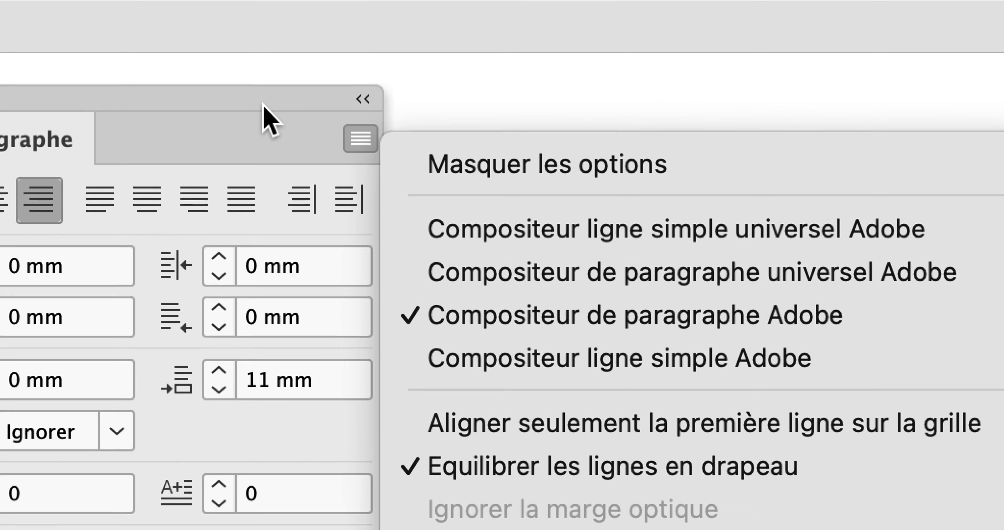
pyautogui.click(263, 104)
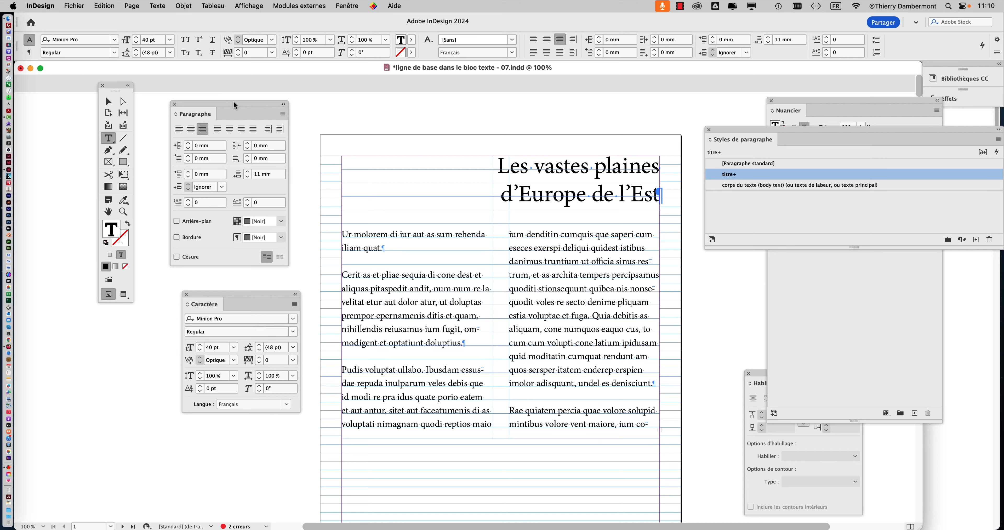
# Place the cursor in the body paragraph beginning "Cerit as et pliae" and examine which text composer it uses.
pyautogui.moveTo(166, 99); pyautogui.dragTo(152, 68)
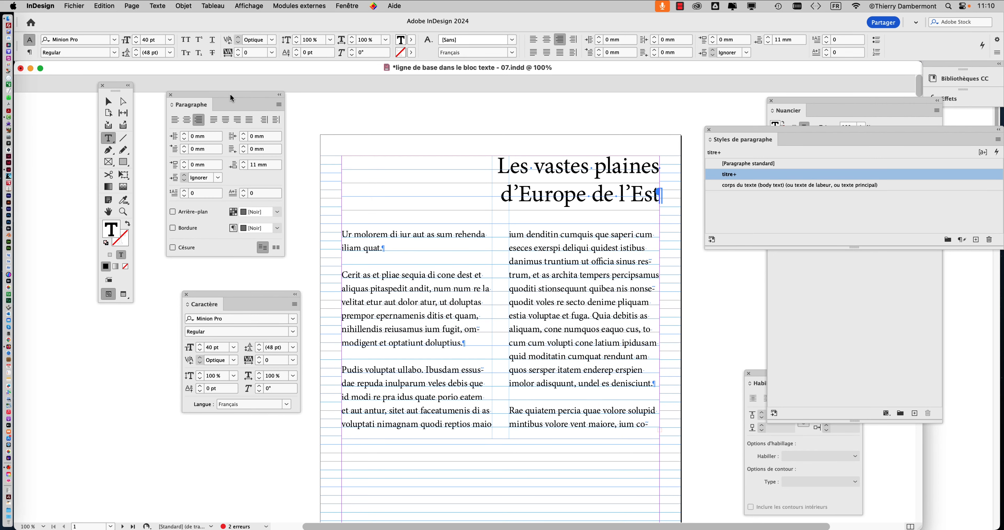
pyautogui.moveTo(230, 98); pyautogui.dragTo(579, 100)
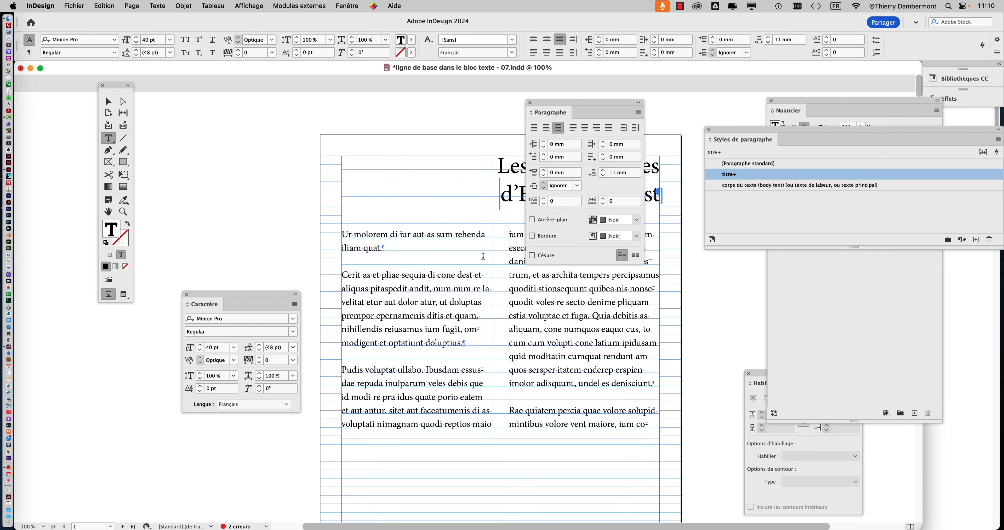
pyautogui.scroll(-3, 468, 259)
pyautogui.click(429, 238)
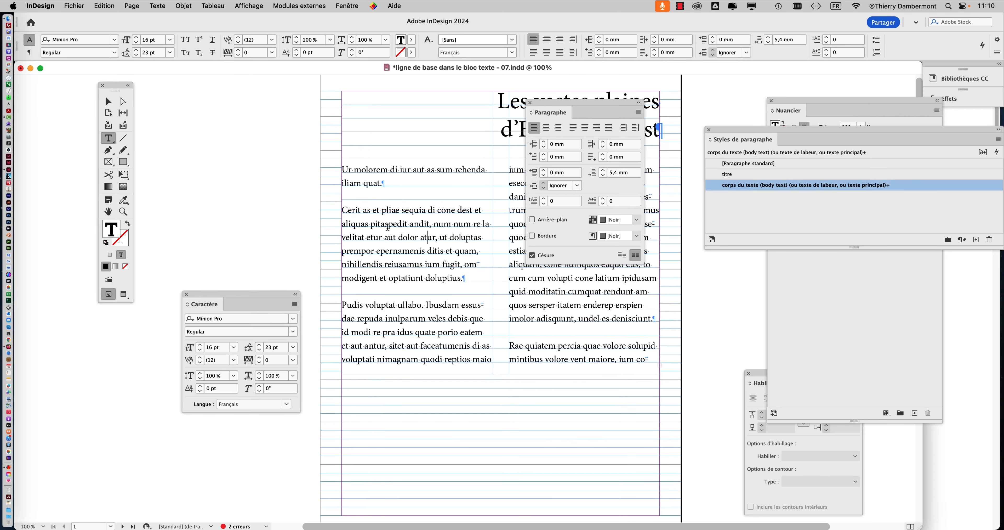
pyautogui.moveTo(540, 103); pyautogui.dragTo(523, 171)
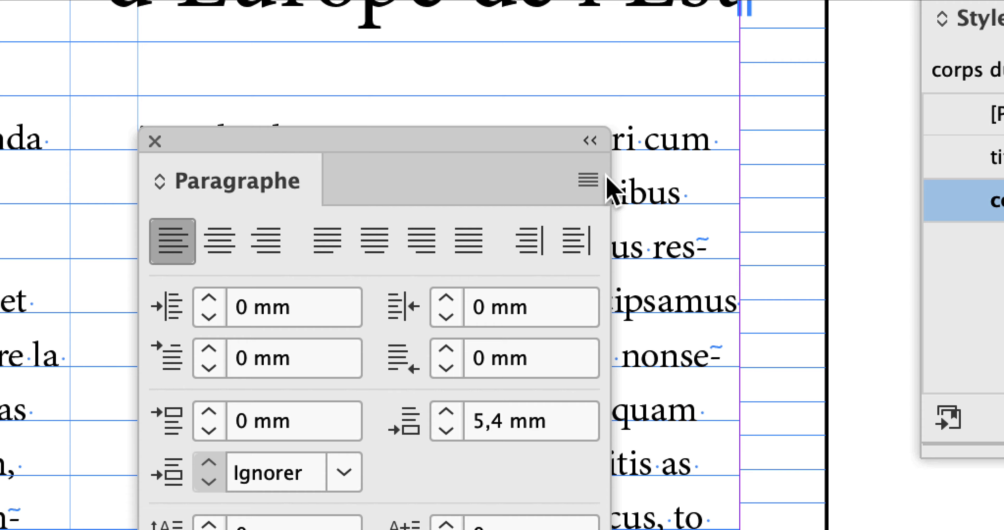
pyautogui.click(596, 180)
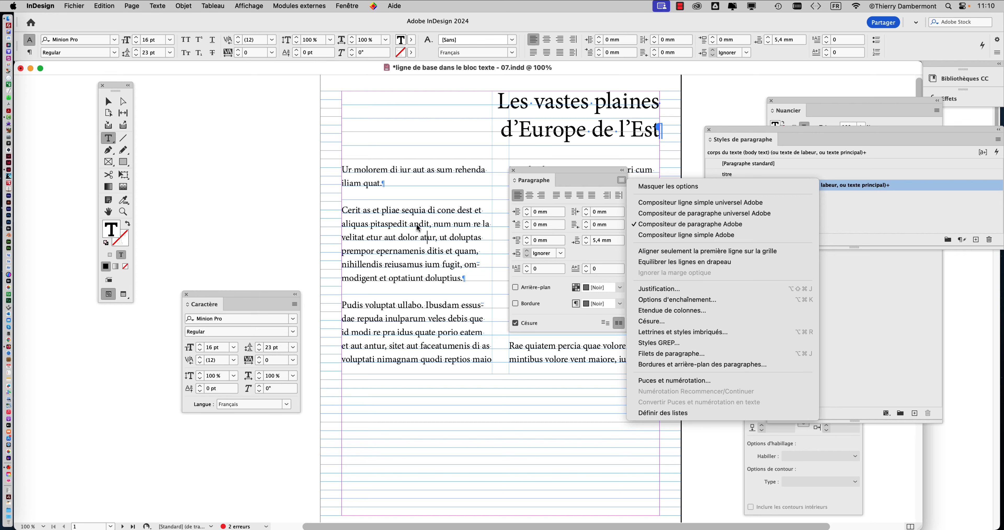
pyautogui.click(534, 168)
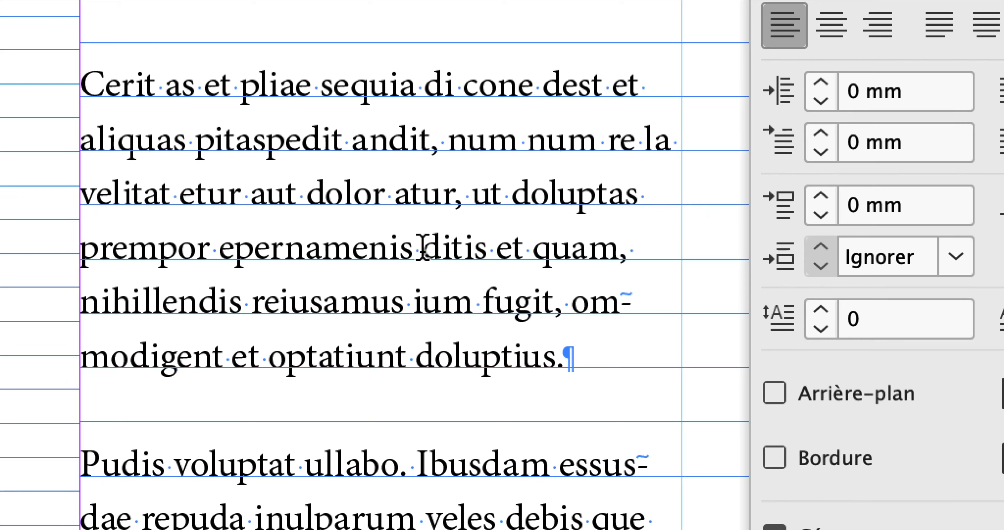
# Try inserting the letters "hjjh" before "ditis" in the "Cerit as et pliae" paragraph, and remove them.
pyautogui.click(405, 245)
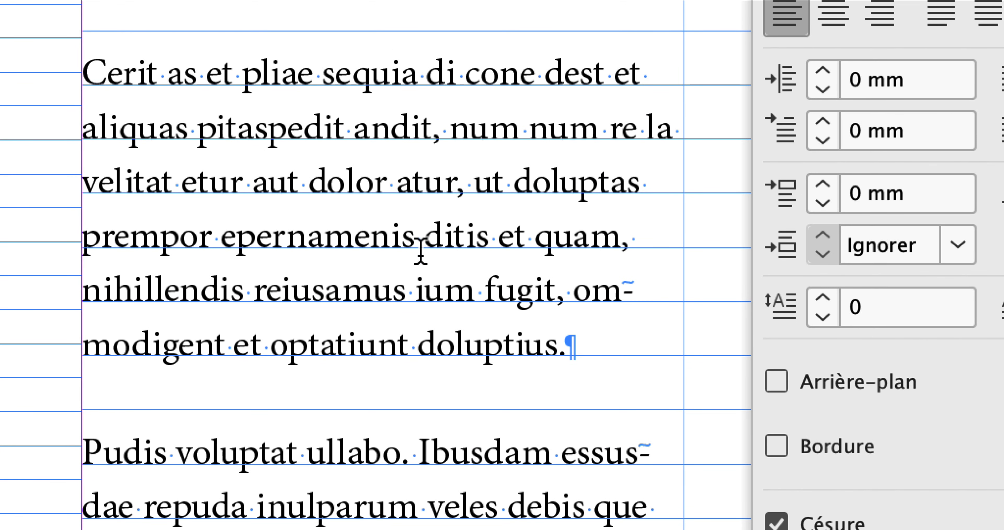
pyautogui.write('hjjh')
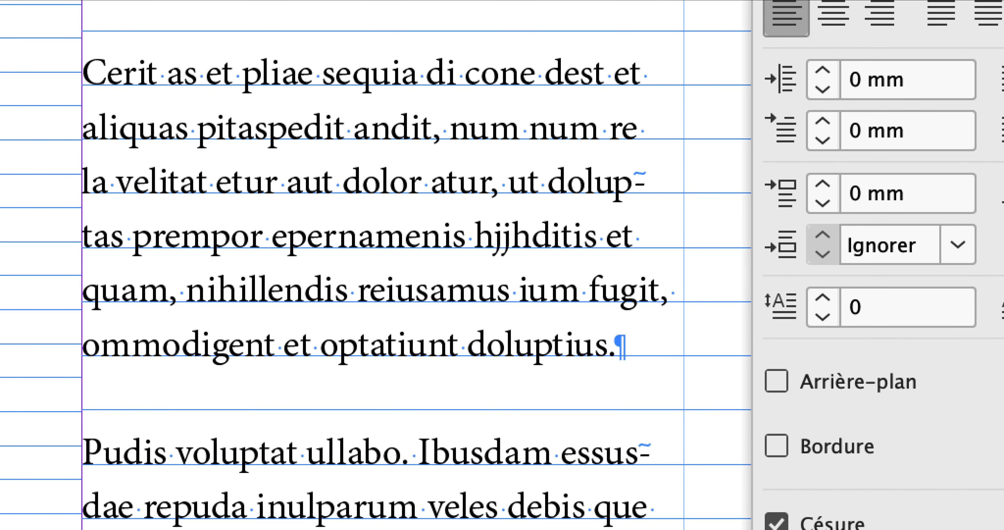
pyautogui.press('BackSpace')
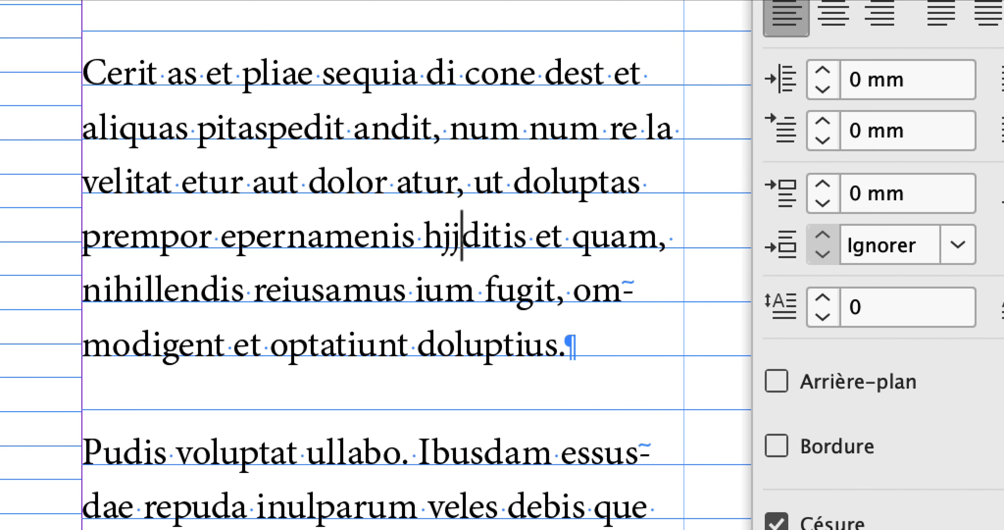
pyautogui.press('BackSpace')
pyautogui.press('BackSpace')
pyautogui.press('BackSpace')
# Insert the filler letters "kjkh kj" directly before "ditis" in the "Cerit as et pliae" paragraph.
pyautogui.write('kjk')
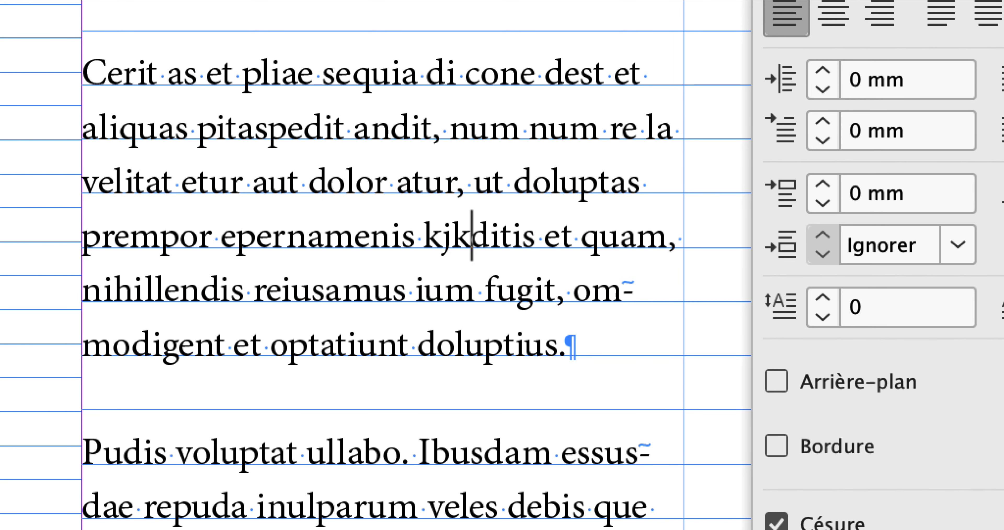
pyautogui.write('h khkh')
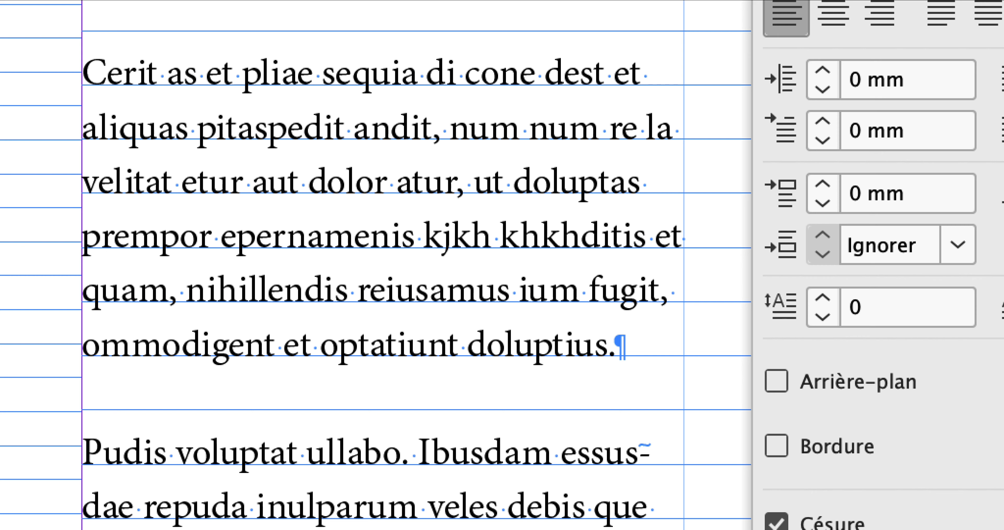
pyautogui.press('BackSpace')
pyautogui.press('BackSpace')
pyautogui.press('BackSpace')
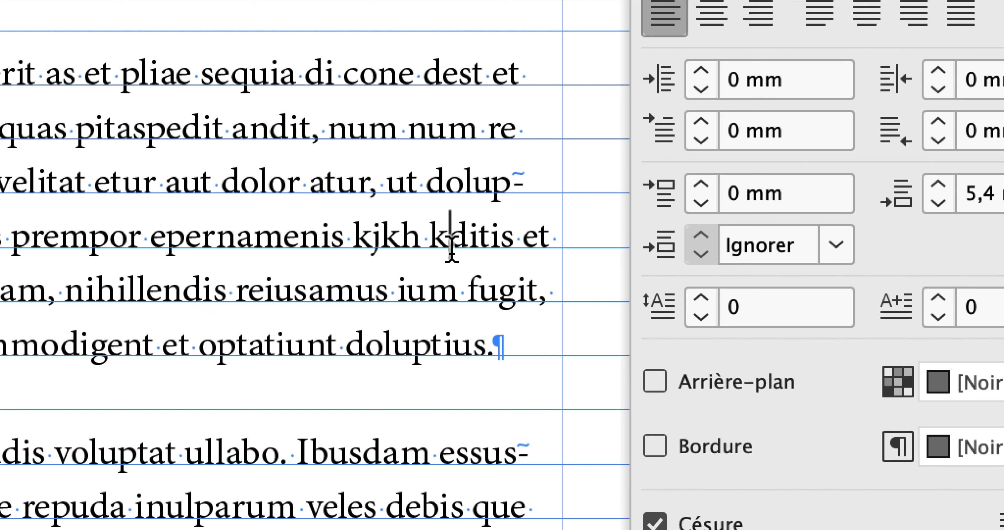
pyautogui.write('j')
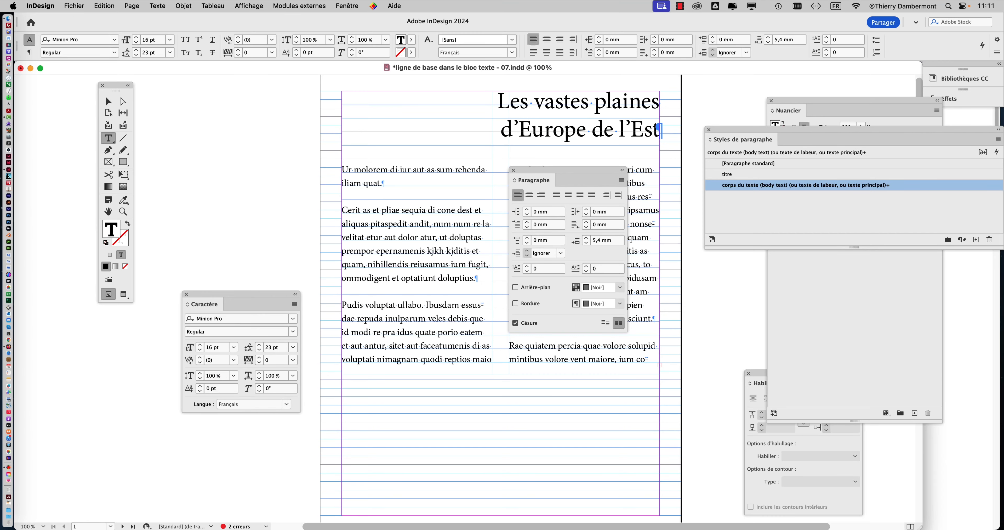
# Uncover the second column and insert a forced line break after "saperi" in its first line.
pyautogui.moveTo(567, 170); pyautogui.dragTo(567, 151)
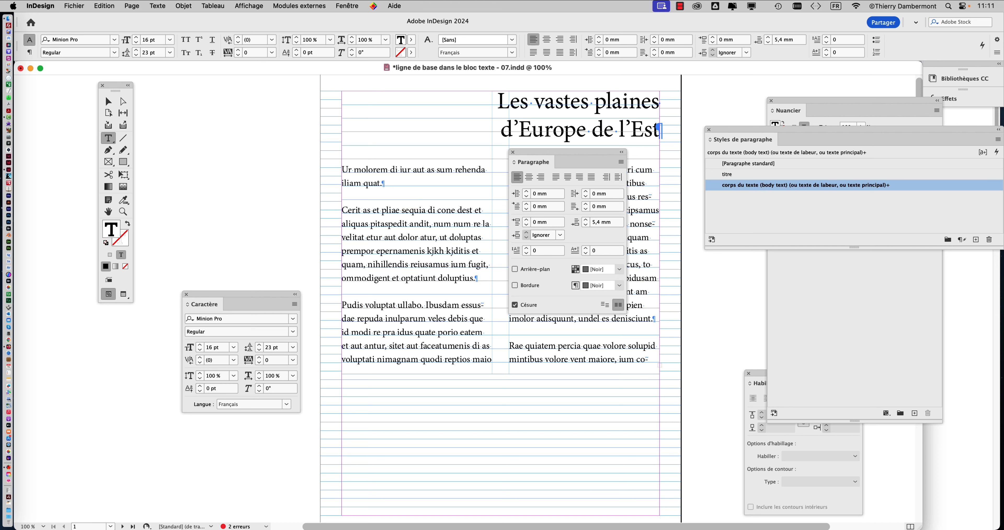
pyautogui.moveTo(565, 152); pyautogui.dragTo(643, 129)
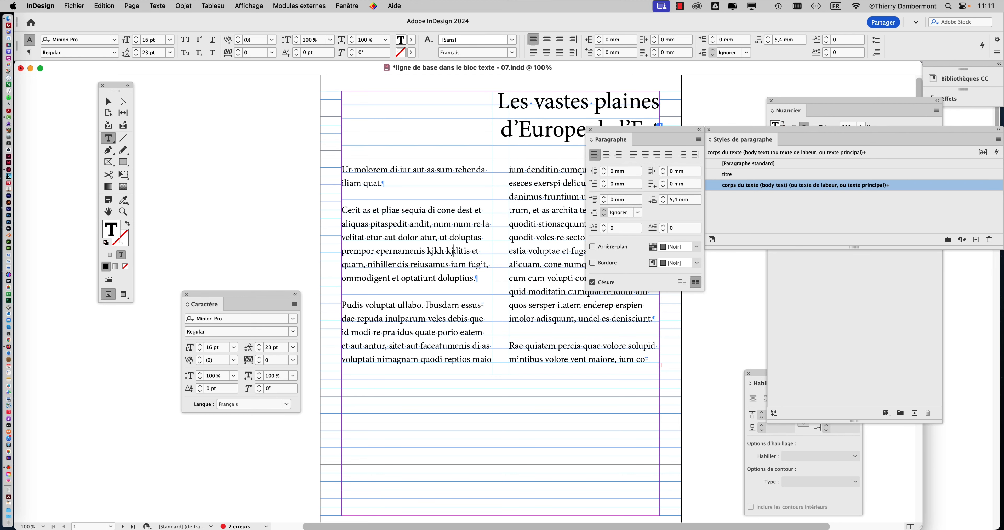
pyautogui.hscroll(3, 501, 296)
pyautogui.scroll(-2, 501, 296)
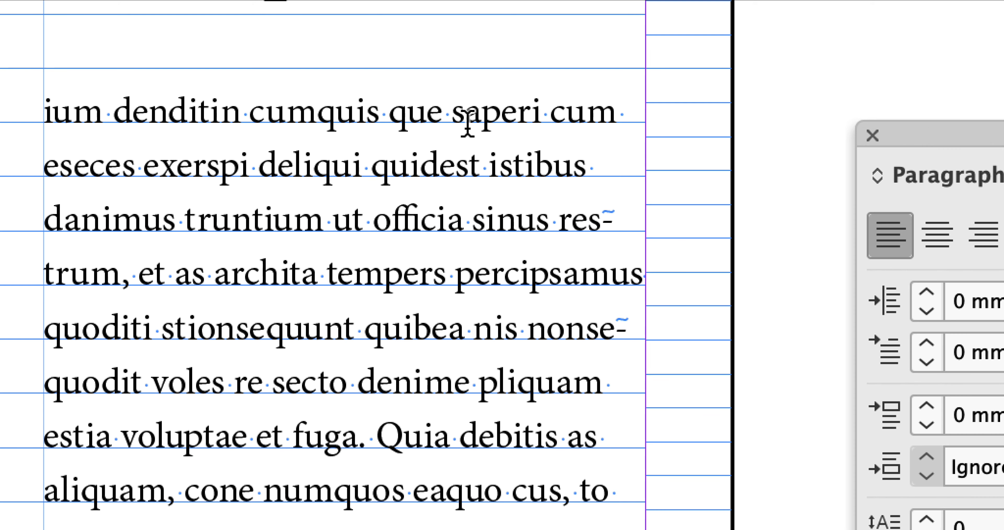
pyautogui.hotkey('shift', 'Return')
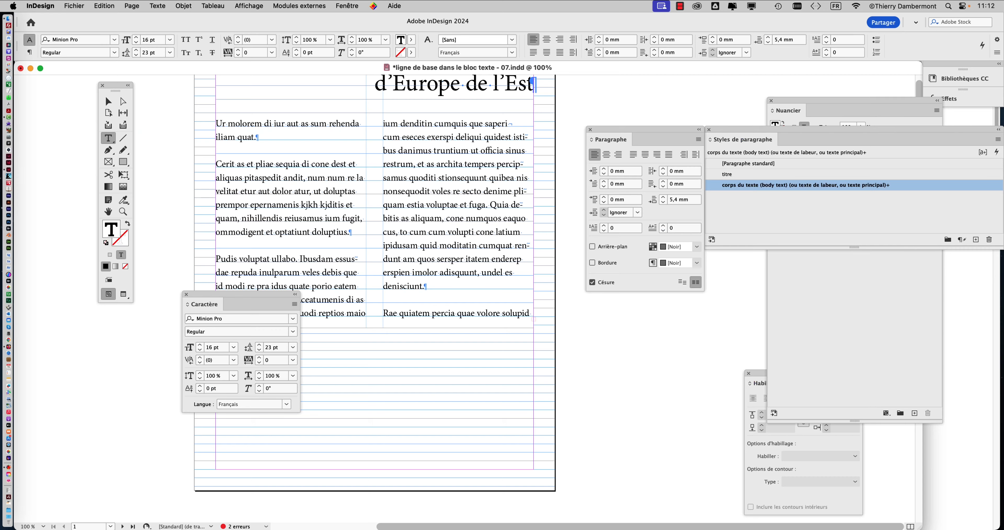
# Examine which text composers are available for the body paragraph and which one is active, without changing it.
pyautogui.moveTo(644, 130); pyautogui.dragTo(582, 129)
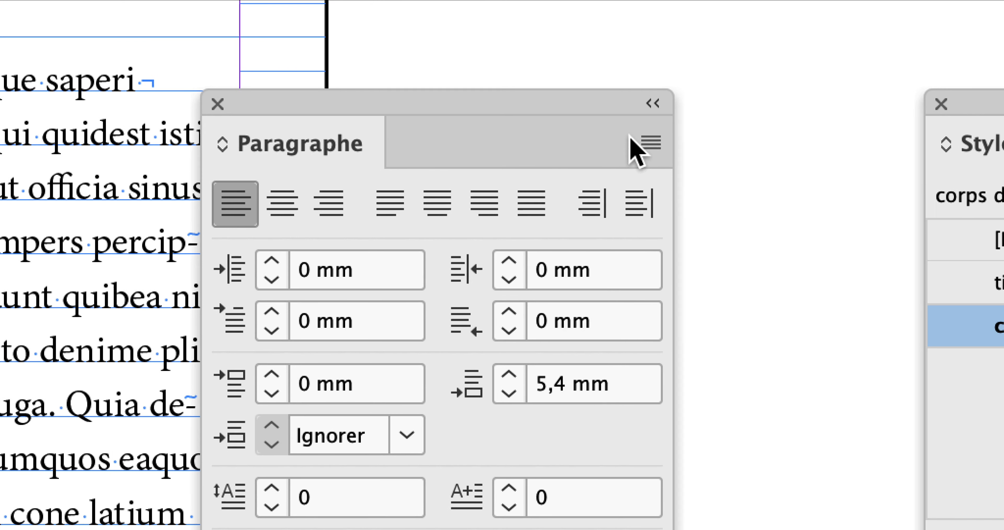
pyautogui.click(636, 139)
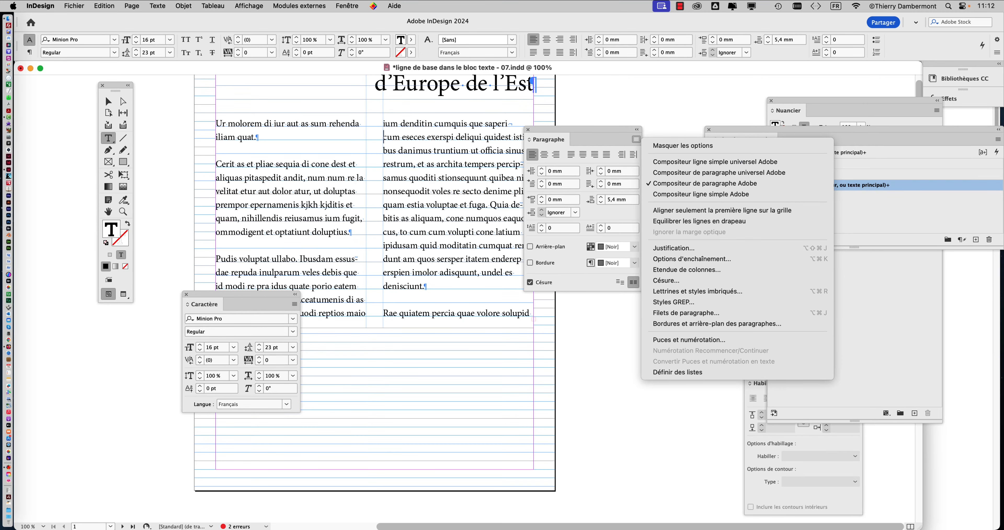
pyautogui.press('Escape')
pyautogui.click(635, 139)
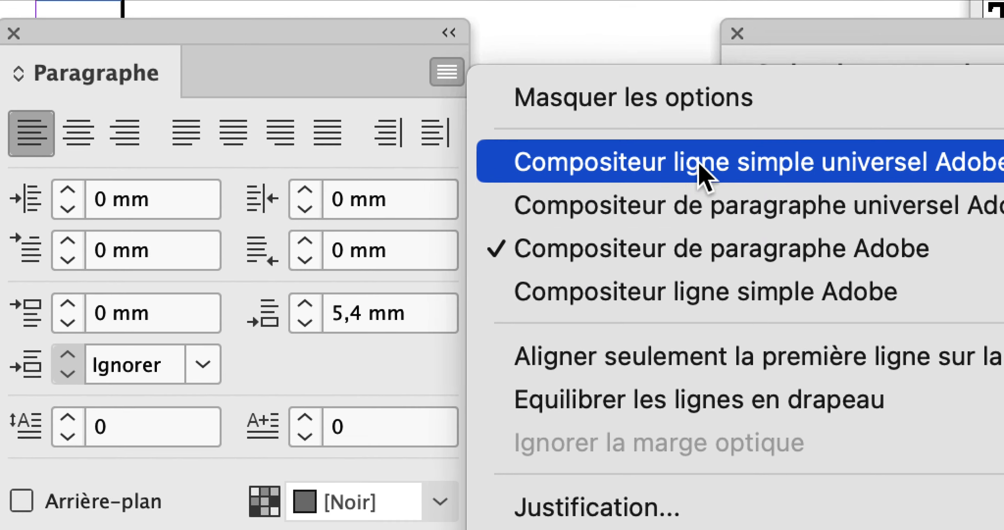
pyautogui.click(369, 29)
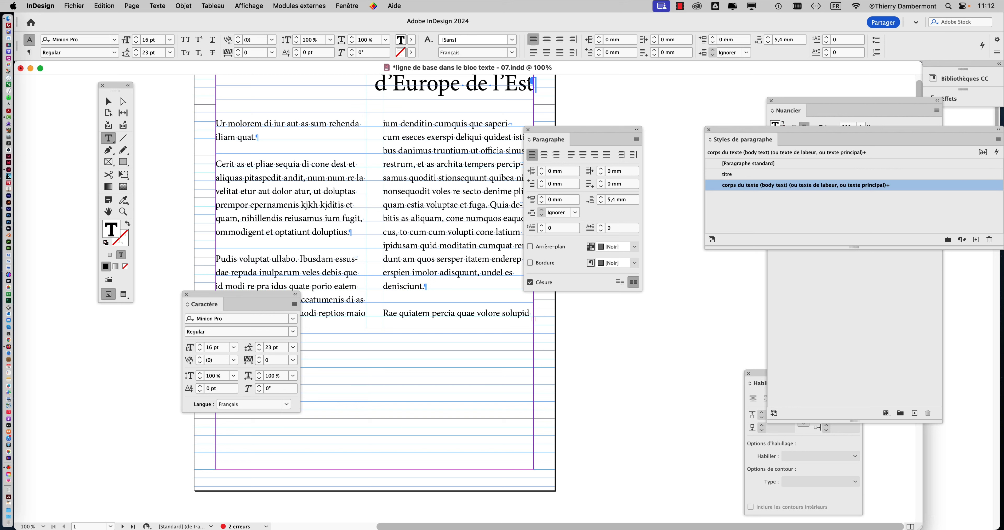
# Move the floating paragraph settings clear of the page so the title and both text columns are uncovered.
pyautogui.moveTo(585, 130); pyautogui.dragTo(625, 106)
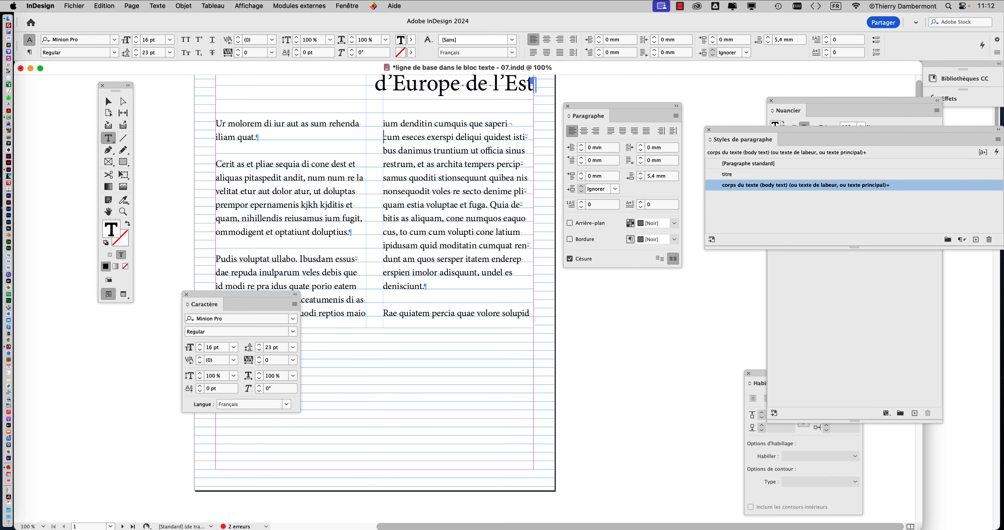
pyautogui.scroll(1, 384, 137)
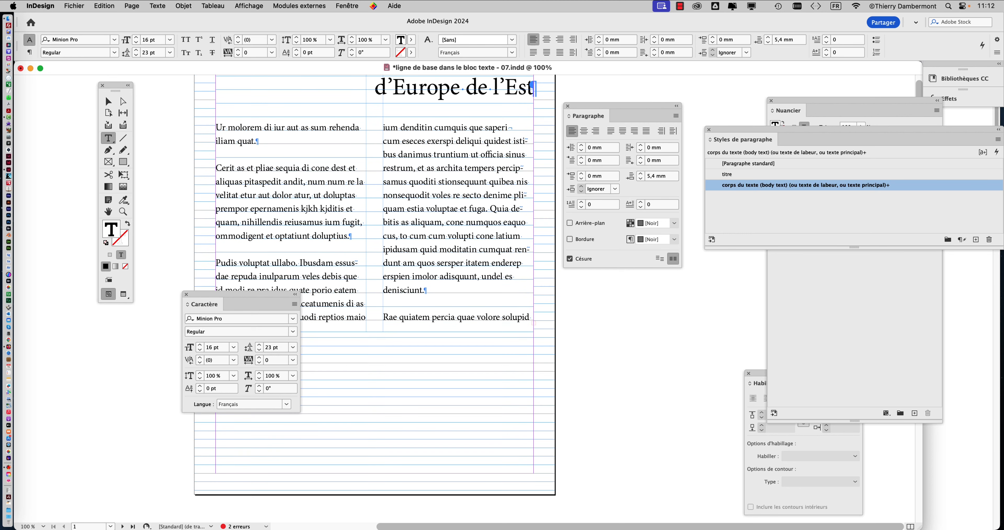
pyautogui.scroll(5, 374, 292)
pyautogui.moveTo(624, 106); pyautogui.dragTo(638, 95)
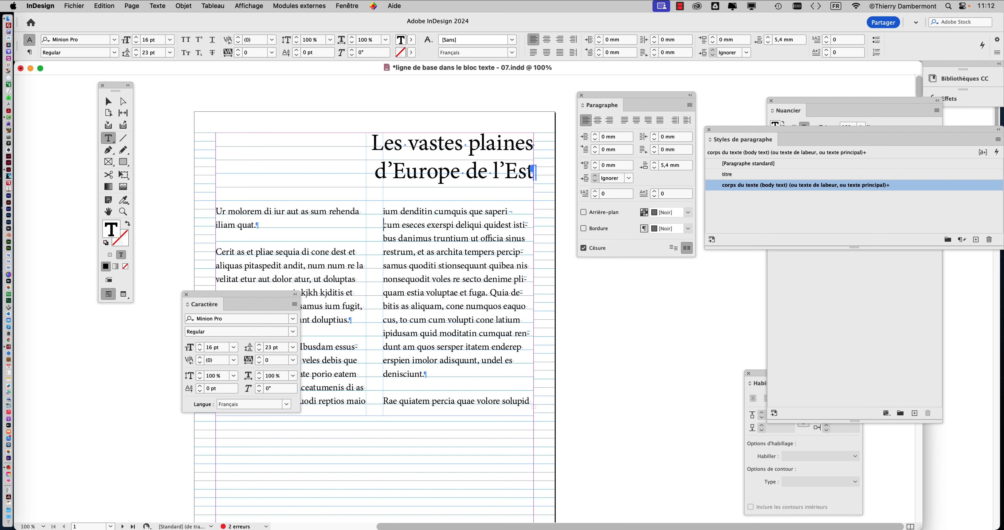
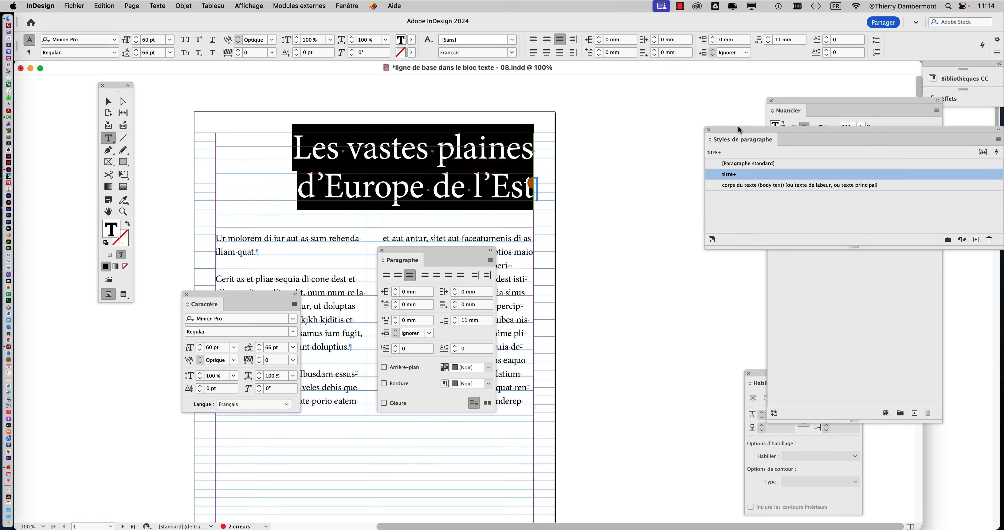
# Create a paragraph style named "titre de premier niveau" from the selected title, based on titre, and apply it to the selection.
pyautogui.moveTo(738, 129); pyautogui.dragTo(562, 91)
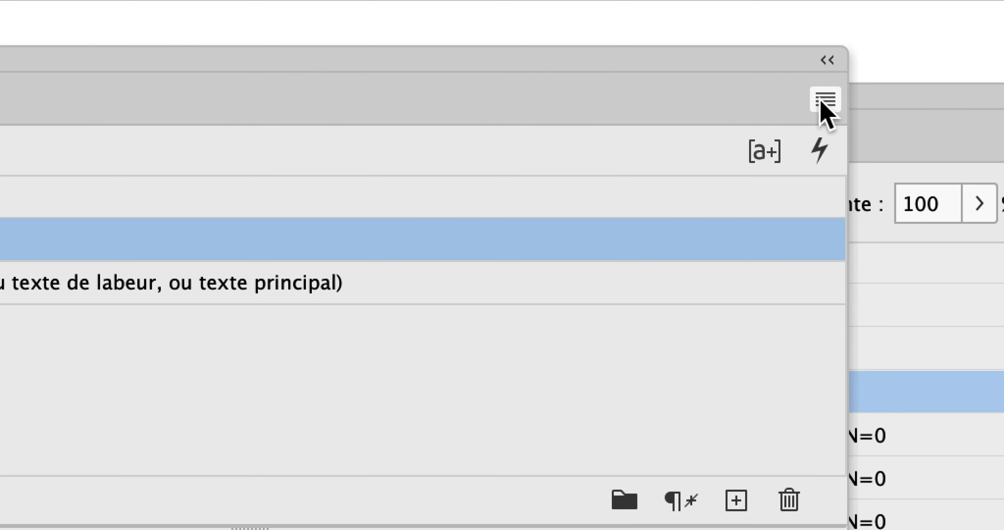
pyautogui.click(836, 98)
pyautogui.click(764, 107)
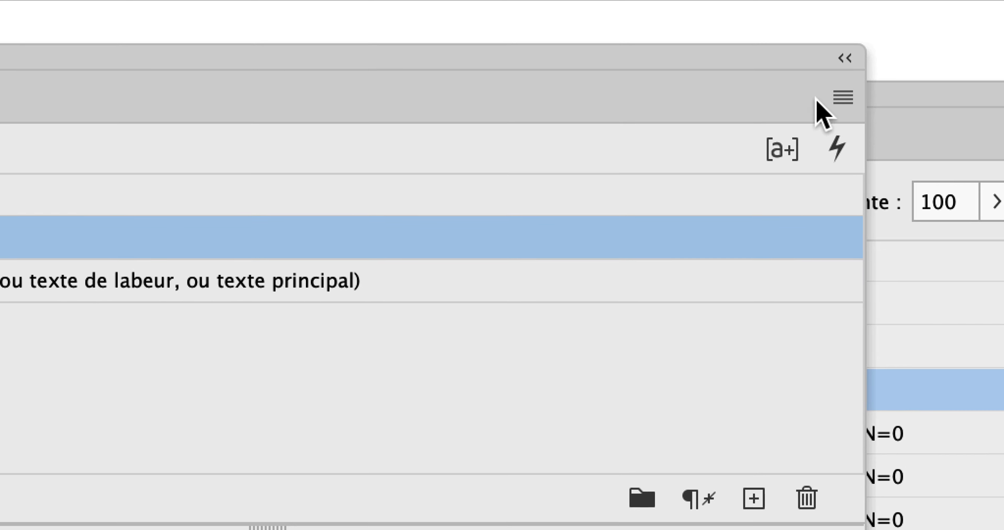
pyautogui.click(825, 101)
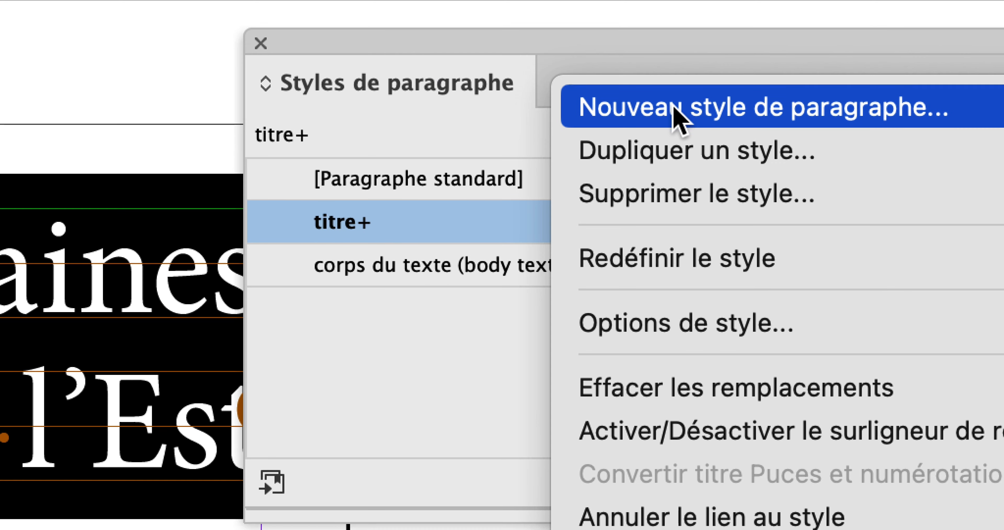
pyautogui.click(620, 111)
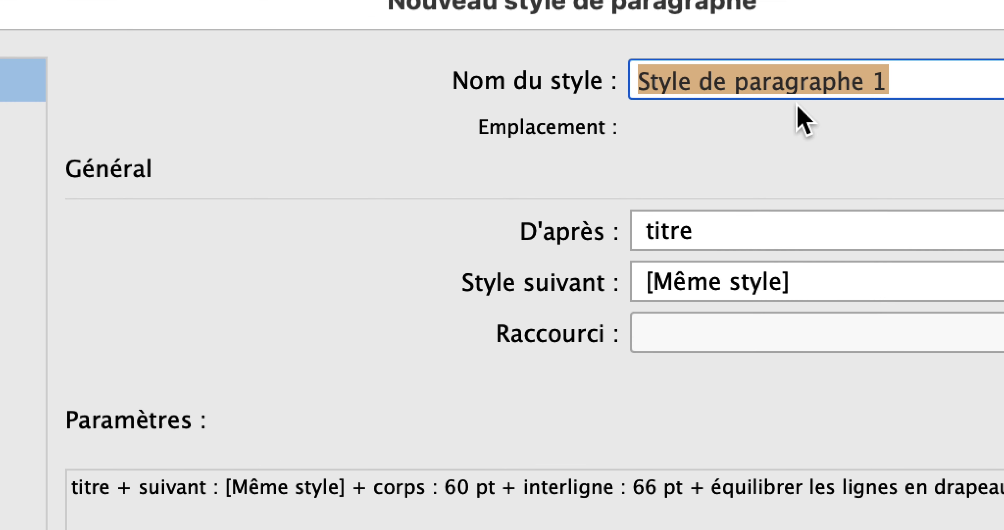
pyautogui.write('tit')
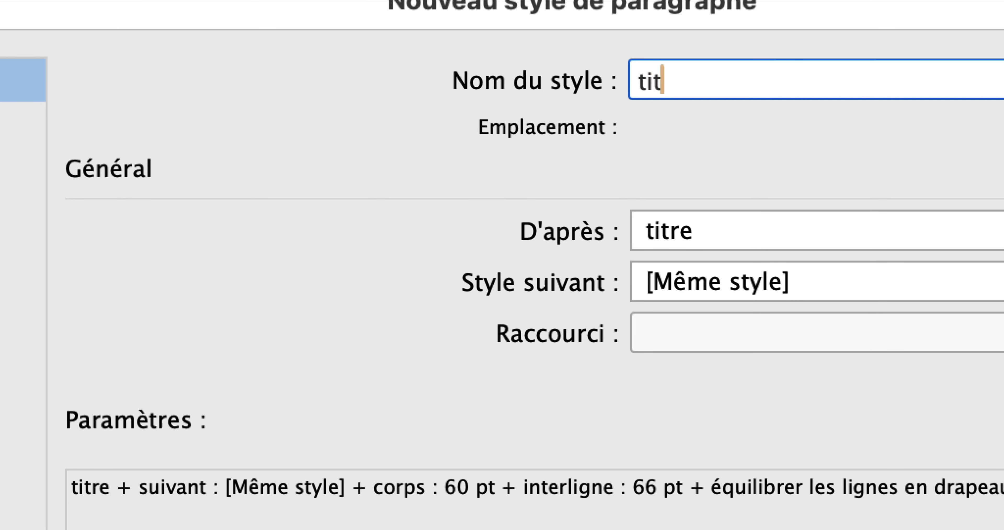
pyautogui.write('re de premier')
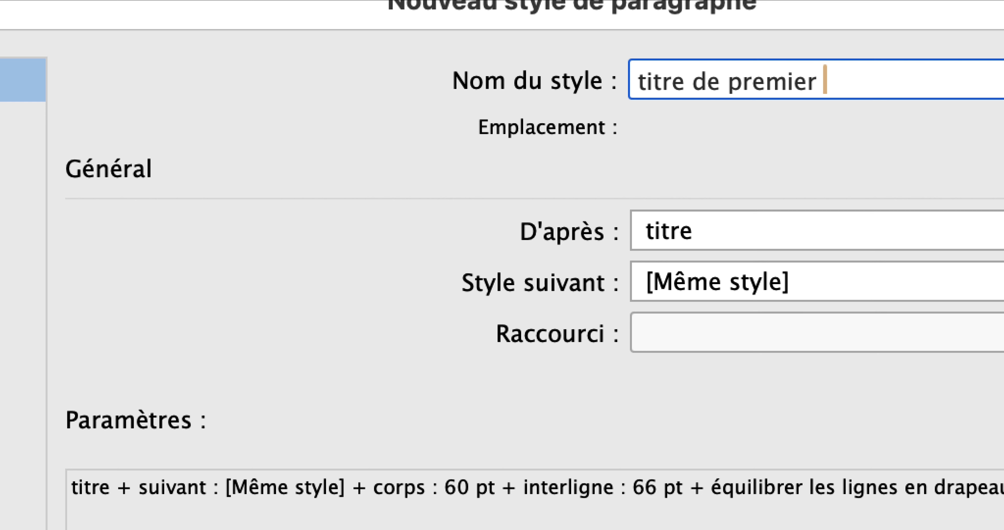
pyautogui.write(' niveau')
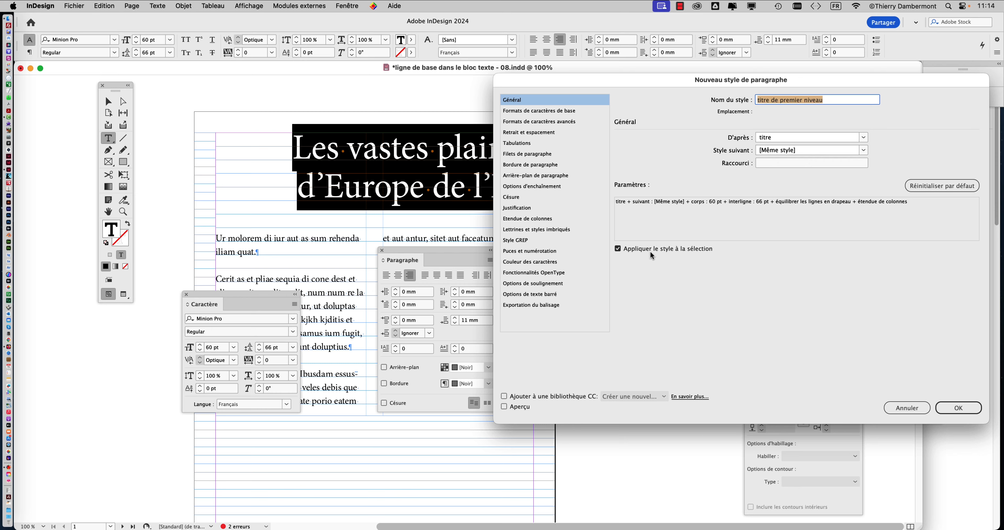
pyautogui.click(947, 407)
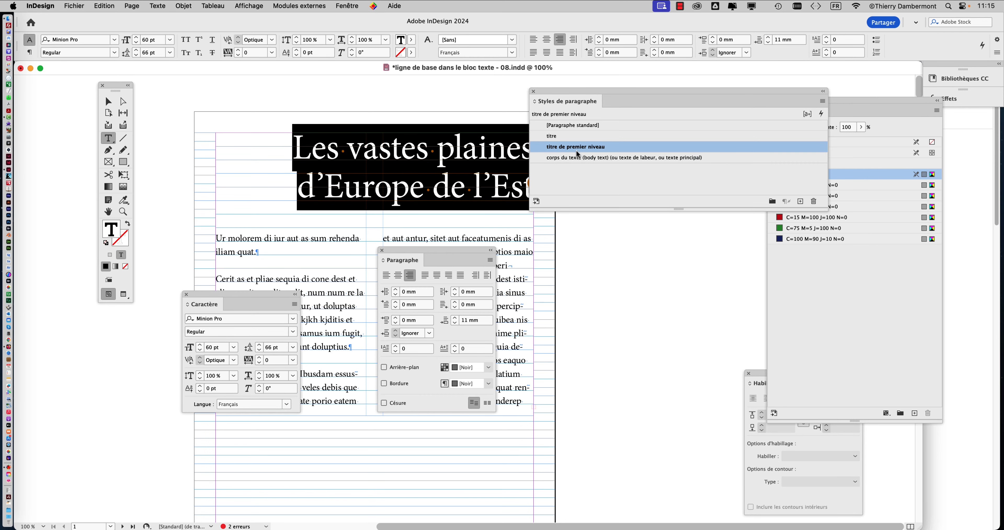
# Move the paragraph style, paragraph and character settings clear of the page, and deselect the title text.
pyautogui.moveTo(559, 92); pyautogui.dragTo(638, 84)
pyautogui.moveTo(397, 260); pyautogui.dragTo(611, 278)
pyautogui.moveTo(263, 294); pyautogui.dragTo(124, 346)
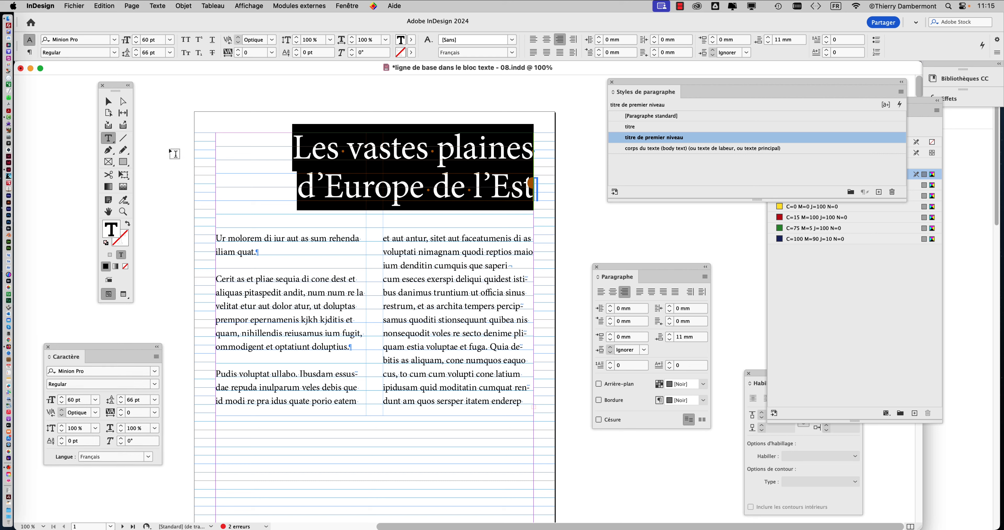
pyautogui.click(108, 103)
pyautogui.click(343, 93)
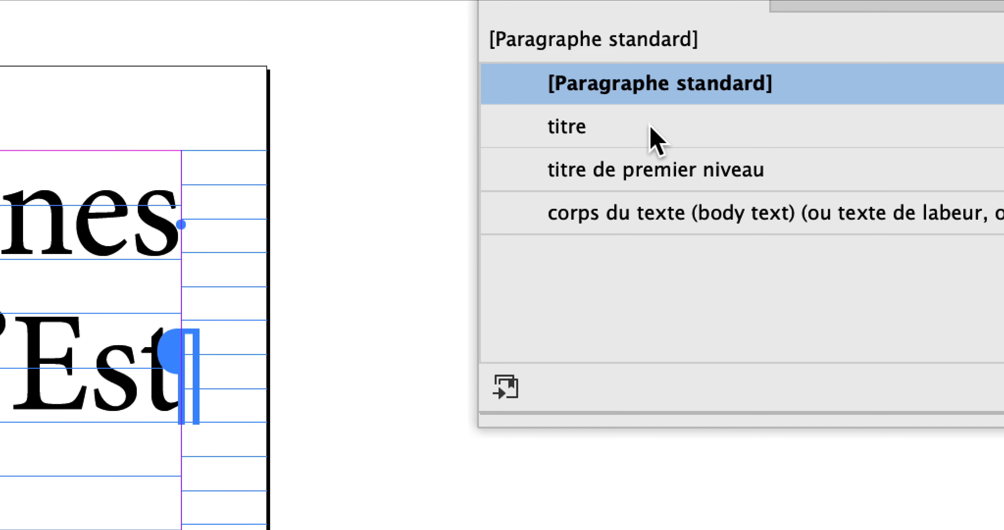
pyautogui.rightClick(577, 132)
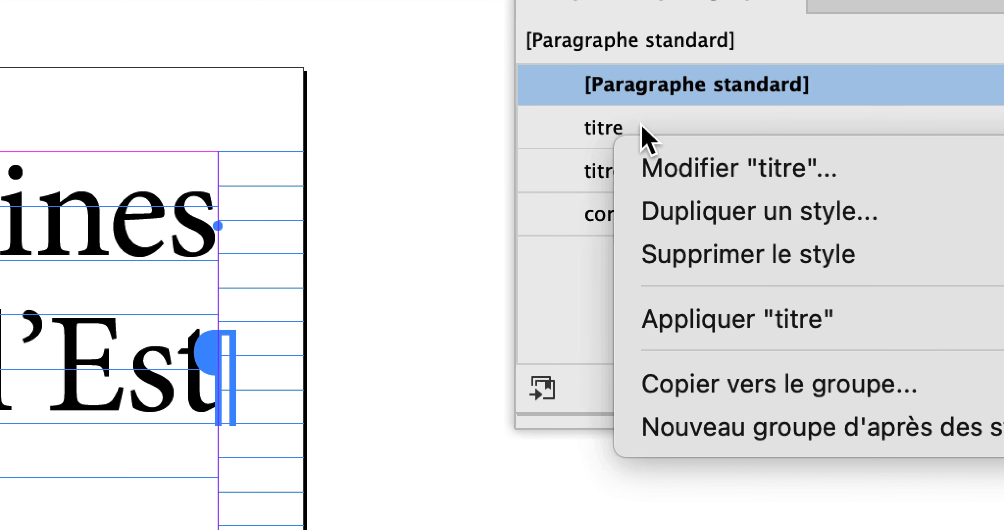
pyautogui.click(641, 124)
pyautogui.rightClick(587, 129)
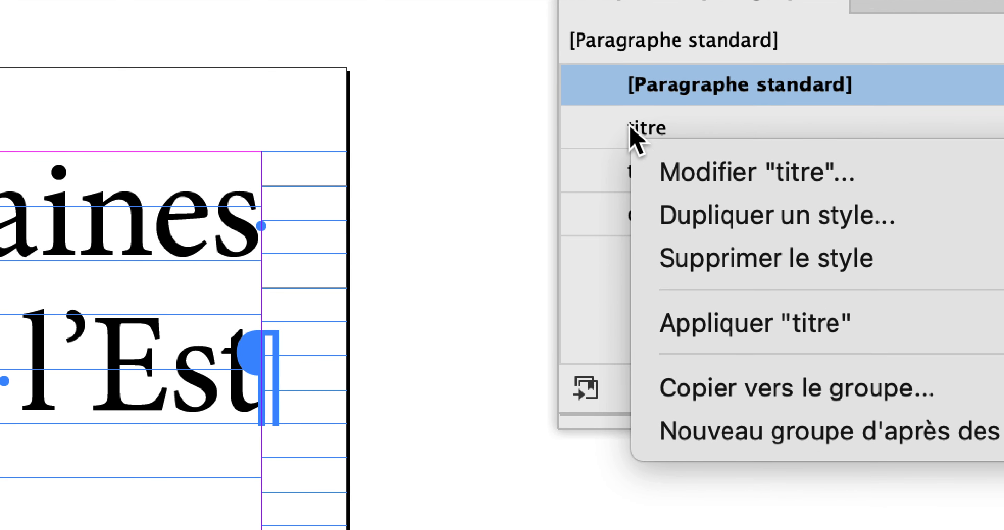
pyautogui.click(629, 125)
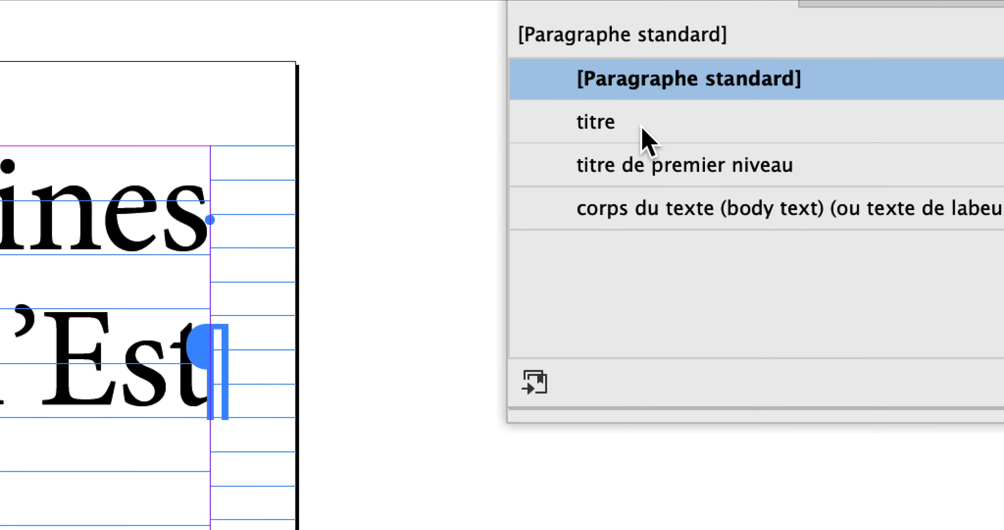
# Rename the paragraph style titre as "titre de second niveau".
pyautogui.doubleClick(643, 128)
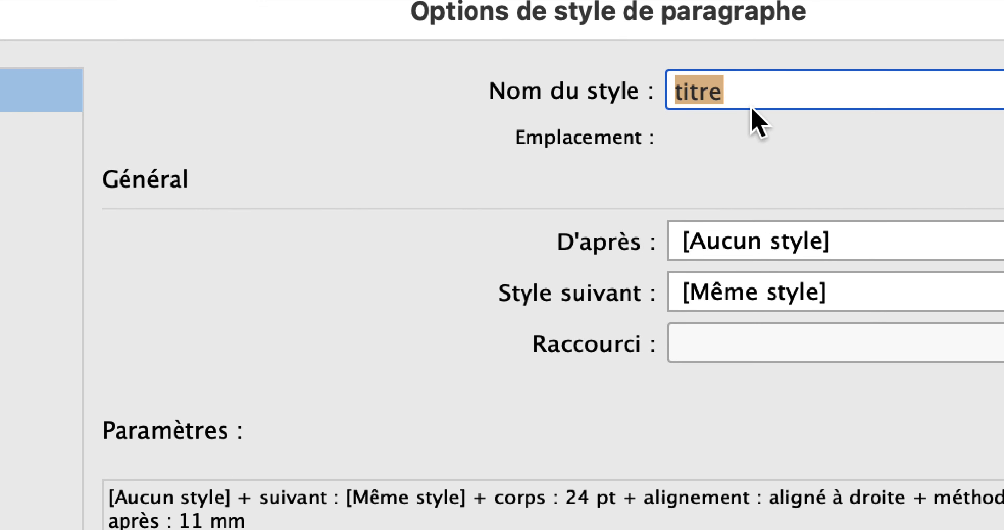
pyautogui.click(752, 107)
pyautogui.write('de ')
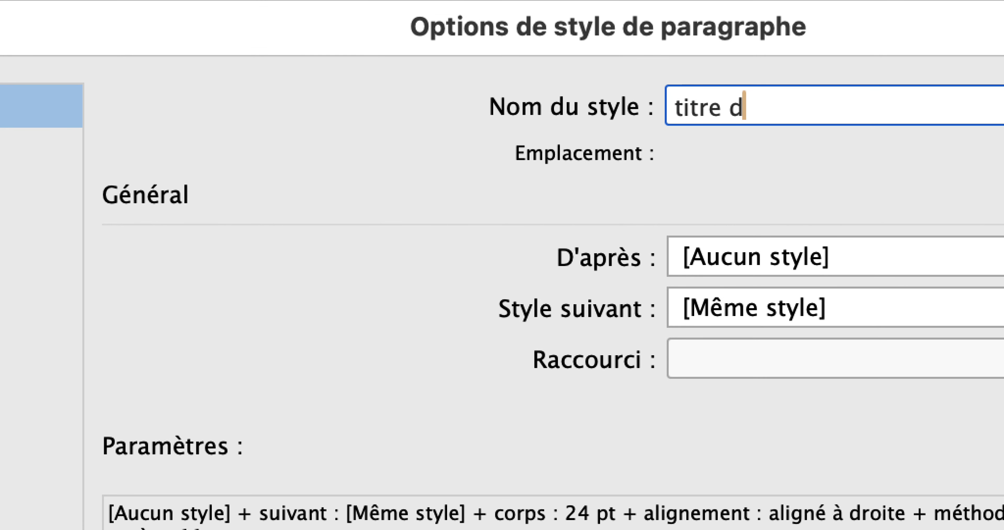
pyautogui.write('second niveau')
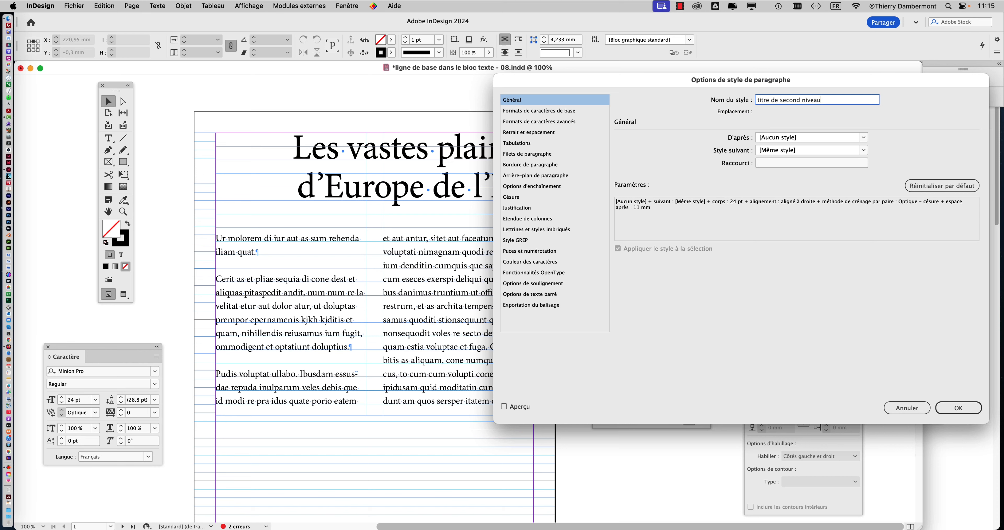
pyautogui.press('Return')
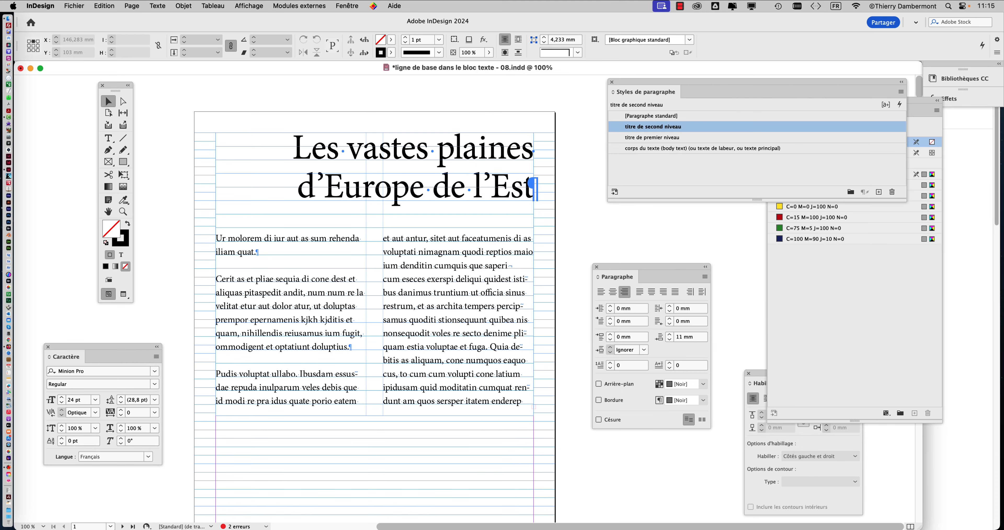
# Examine the small title "Vers les montagnes enneigées" on page 2 up close, then compare it with the large title on page 1.
pyautogui.press('super+minus')
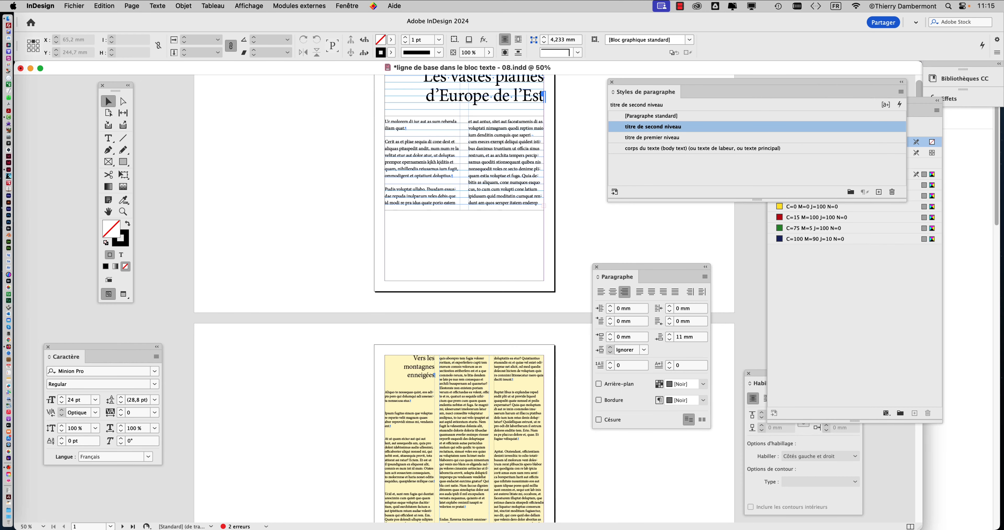
pyautogui.press('super+equal')
pyautogui.press('super+equal')
pyautogui.press('super+equal')
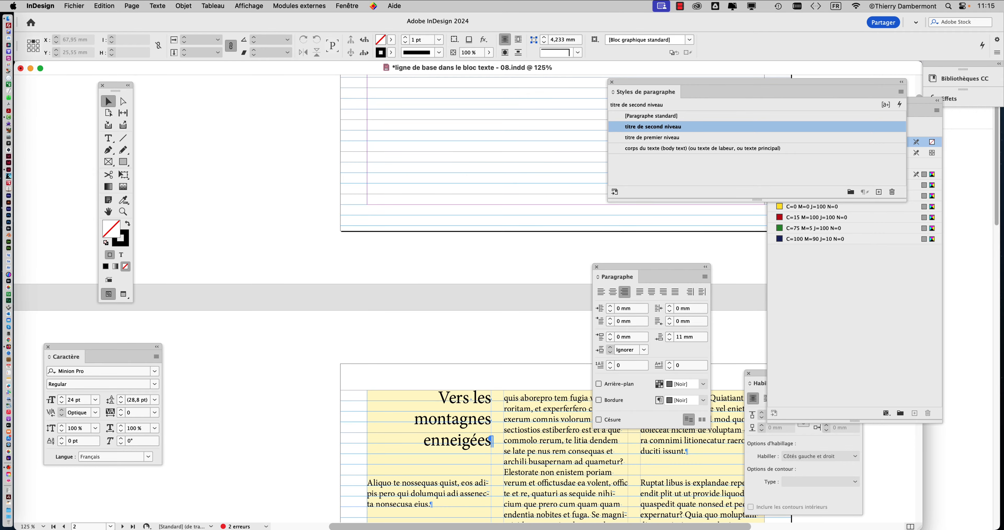
pyautogui.press('super+equal')
pyautogui.press('super+equal')
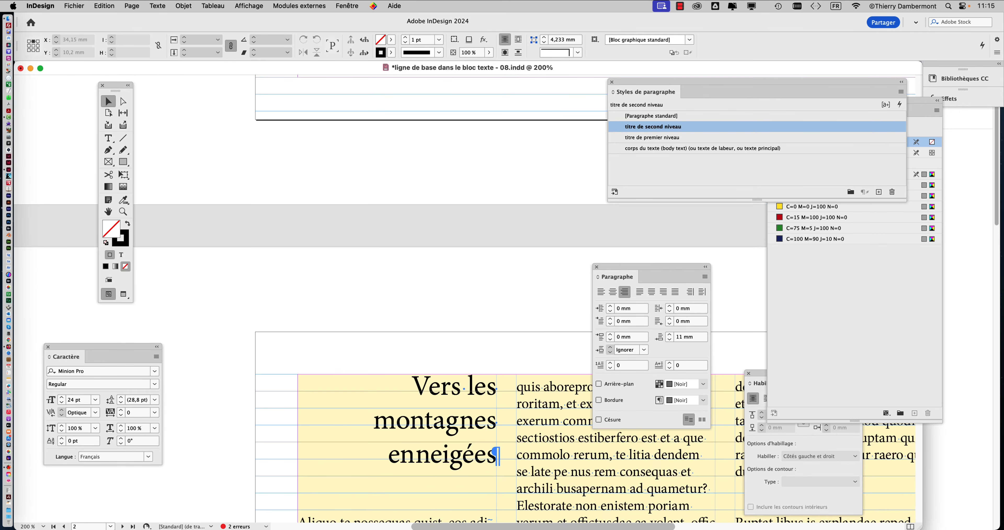
pyautogui.click(108, 211)
pyautogui.moveTo(361, 352); pyautogui.dragTo(341, 269)
pyautogui.scroll(-3, 573, 362)
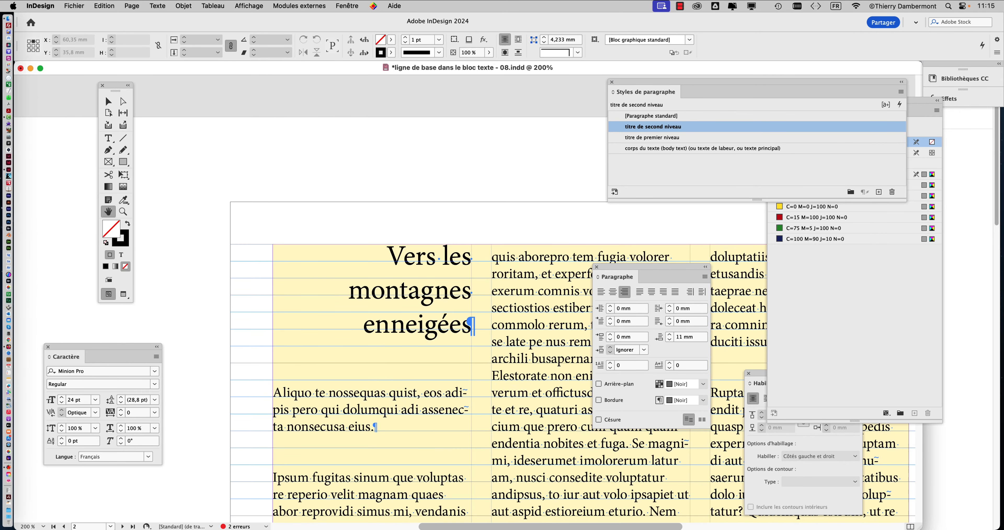
pyautogui.press('super+minus')
pyautogui.press('super+minus')
pyautogui.press('super+minus')
pyautogui.press('super+minus')
pyautogui.press('super+minus')
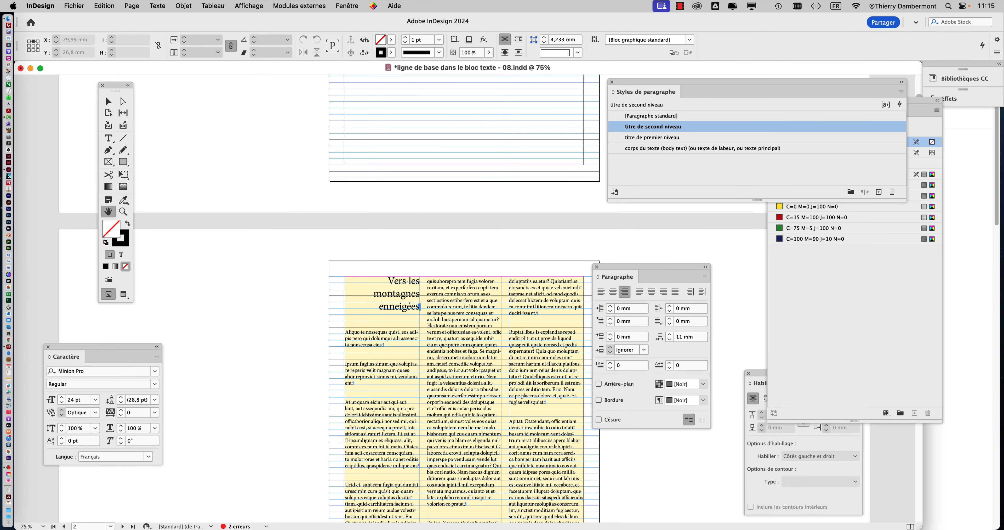
pyautogui.scroll(5, 464, 300)
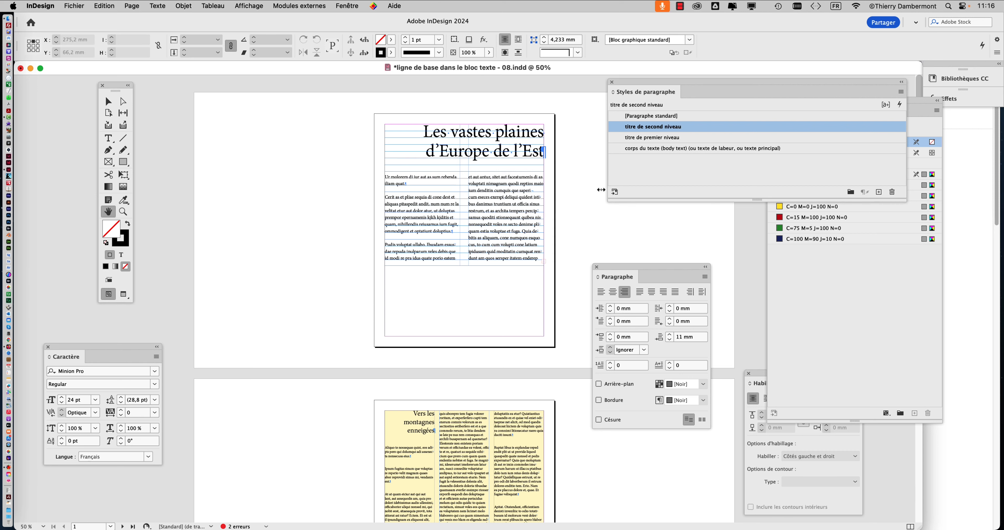
pyautogui.click(108, 101)
pyautogui.press('t')
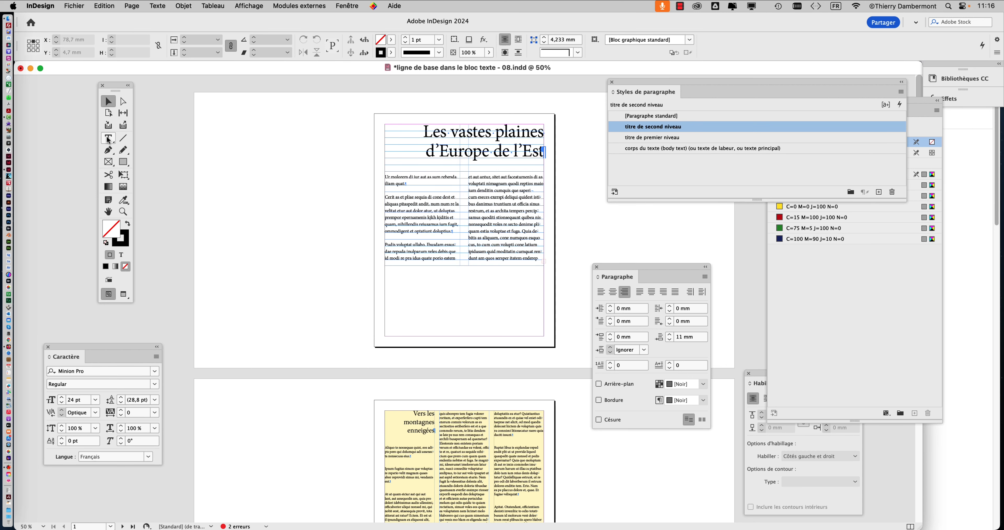
pyautogui.click(108, 101)
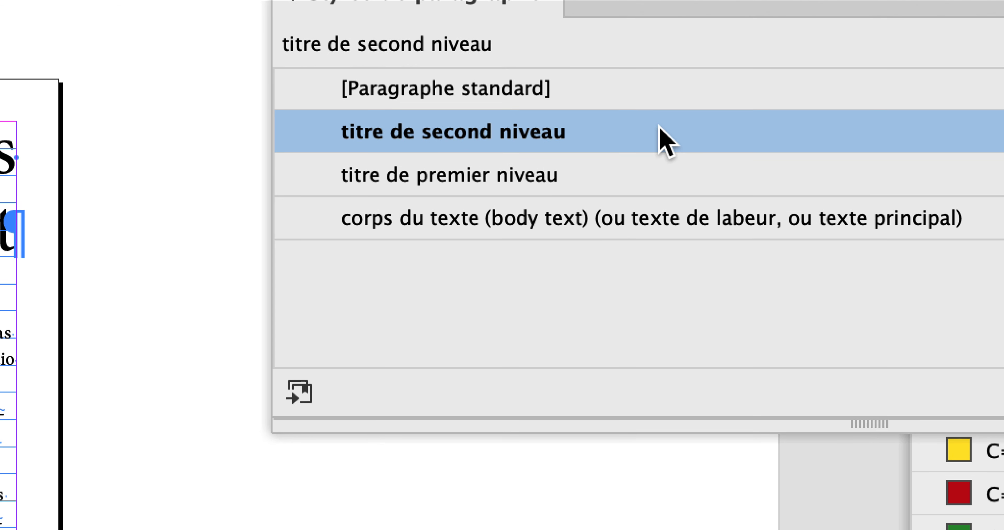
# Check the general options of the titre de second niveau style, including which style it is based on, without changing them.
pyautogui.doubleClick(668, 142)
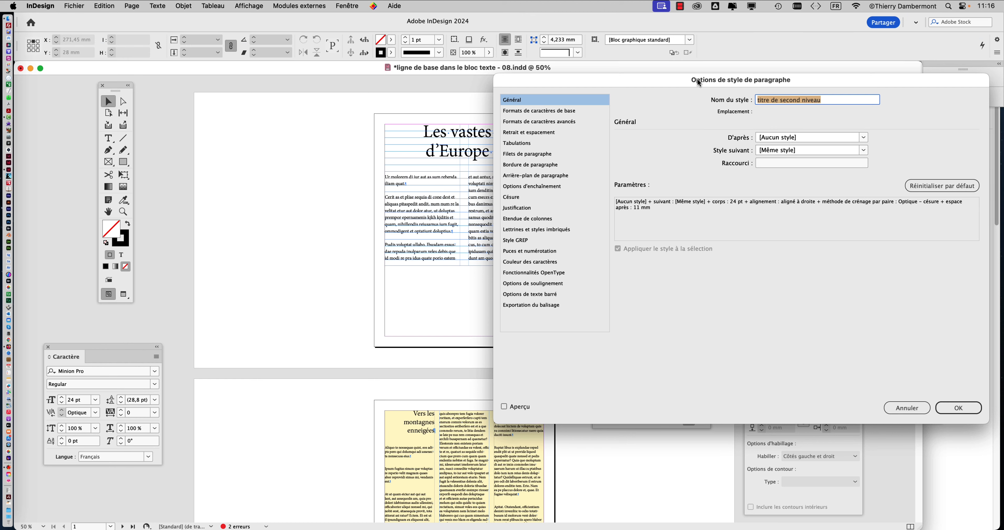
pyautogui.moveTo(698, 82); pyautogui.dragTo(484, 147)
pyautogui.click(681, 453)
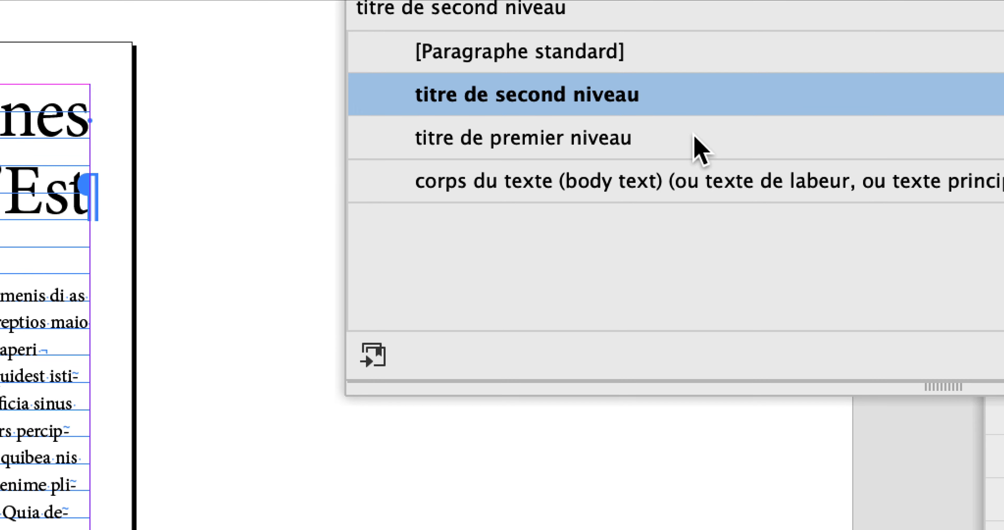
# Rename the paragraph style titre de premier niveau as "titre de premier niveau (enfant de TDSN)".
pyautogui.click(700, 148)
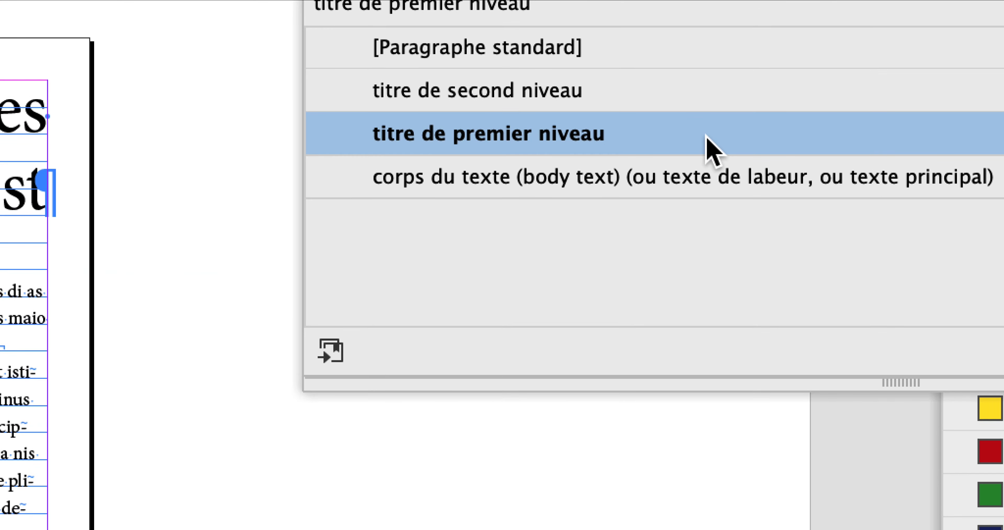
pyautogui.doubleClick(709, 148)
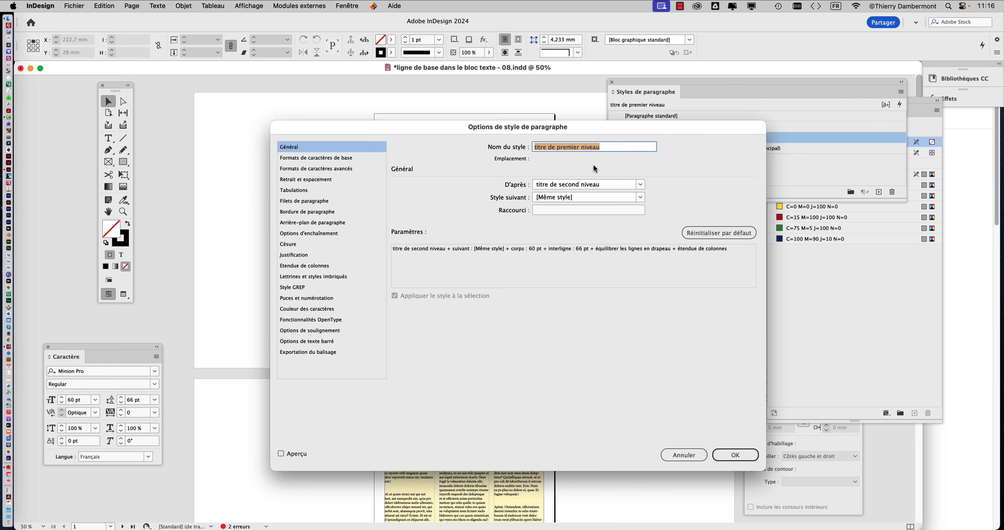
pyautogui.moveTo(610, 164)
pyautogui.mouseDown()
pyautogui.moveTo(677, 191)
pyautogui.moveTo(617, 180)
pyautogui.mouseUp()
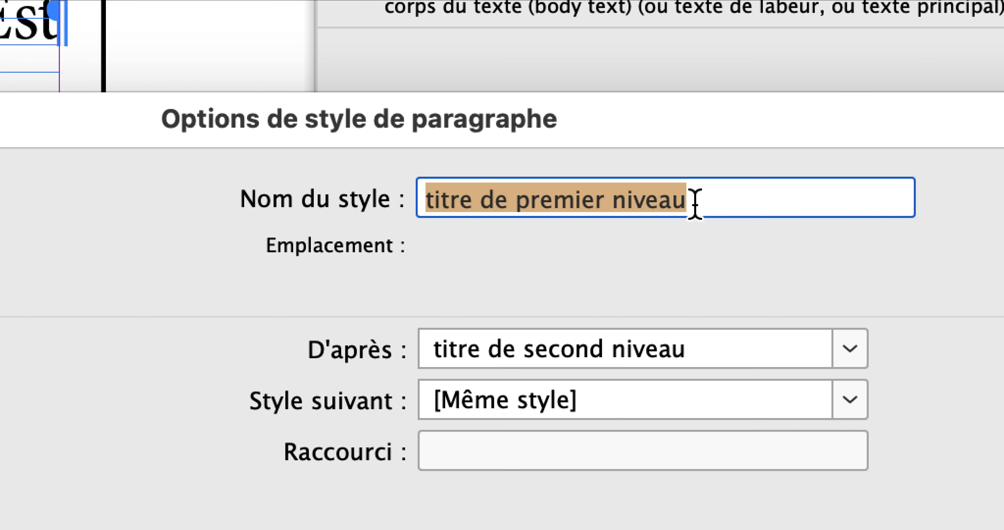
pyautogui.click(727, 83)
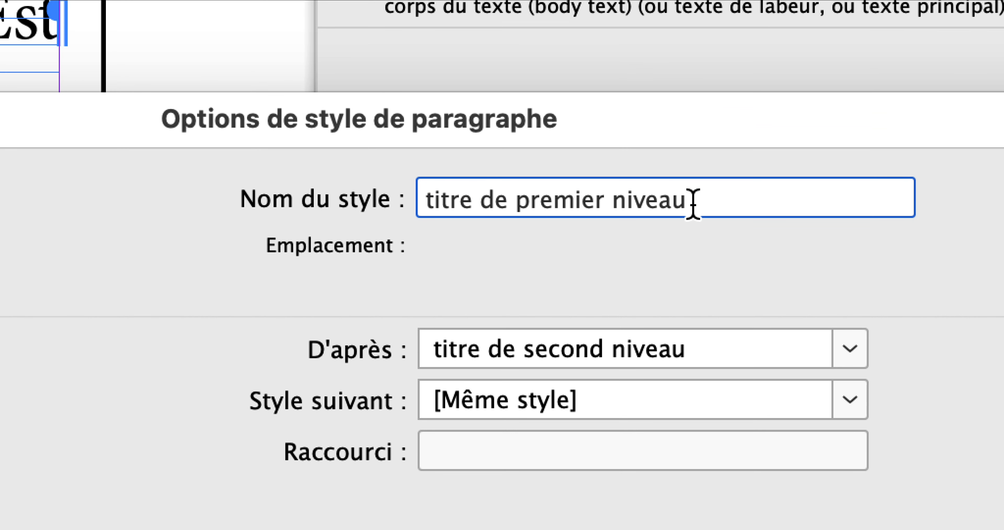
pyautogui.write('(enfant')
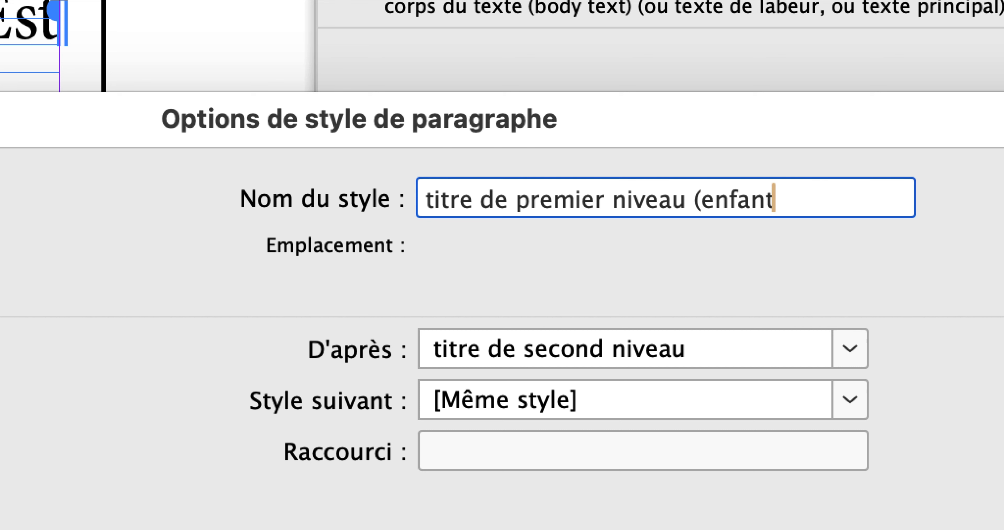
pyautogui.write(' de T')
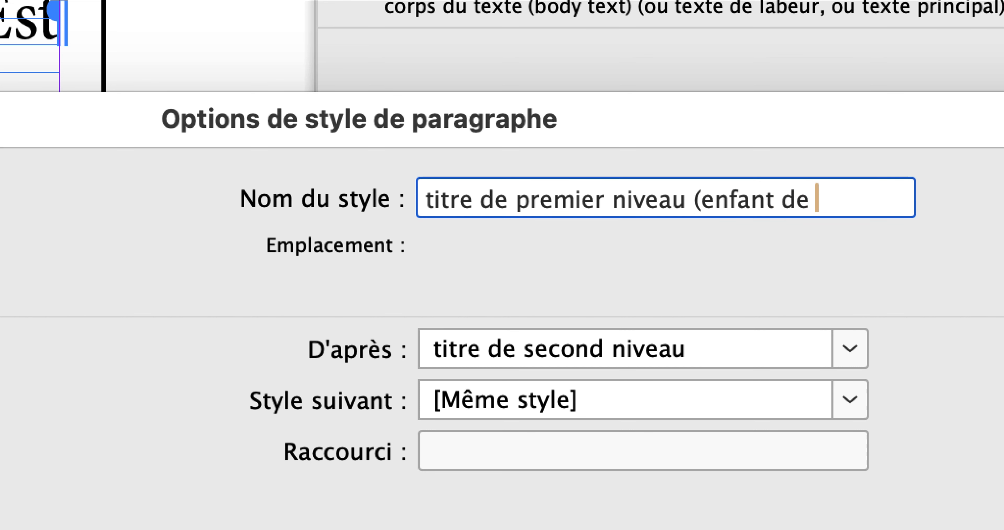
pyautogui.write('DSN)')
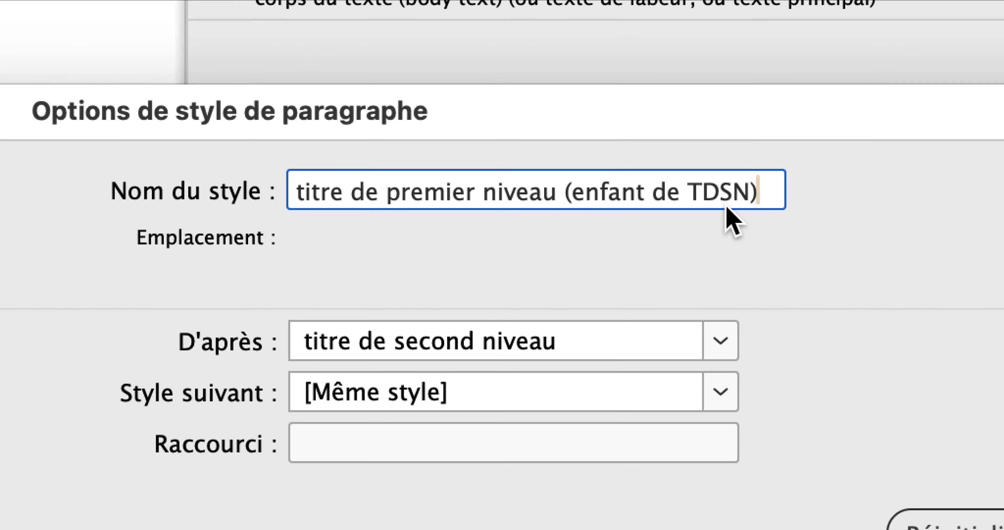
pyautogui.click(875, 203)
pyautogui.moveTo(728, 206); pyautogui.dragTo(673, 208)
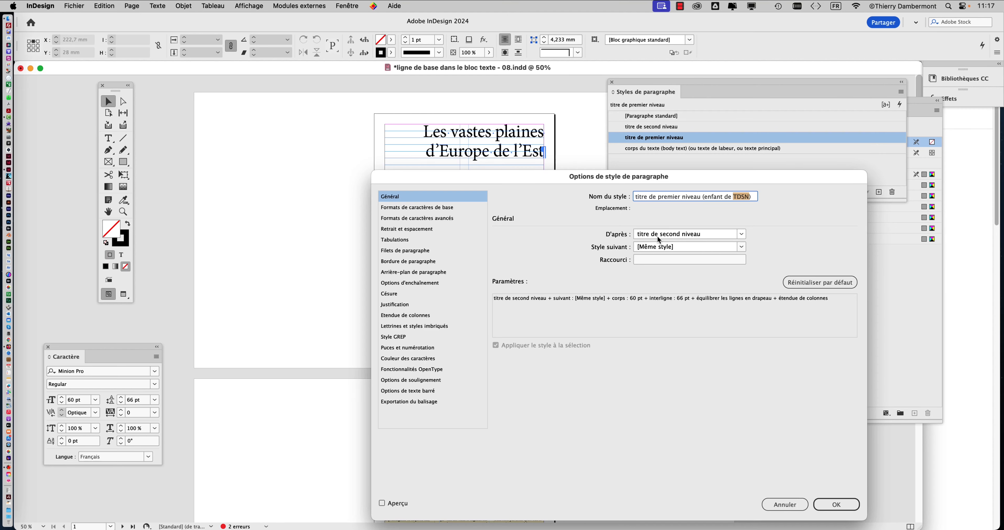
pyautogui.moveTo(676, 178); pyautogui.dragTo(629, 106)
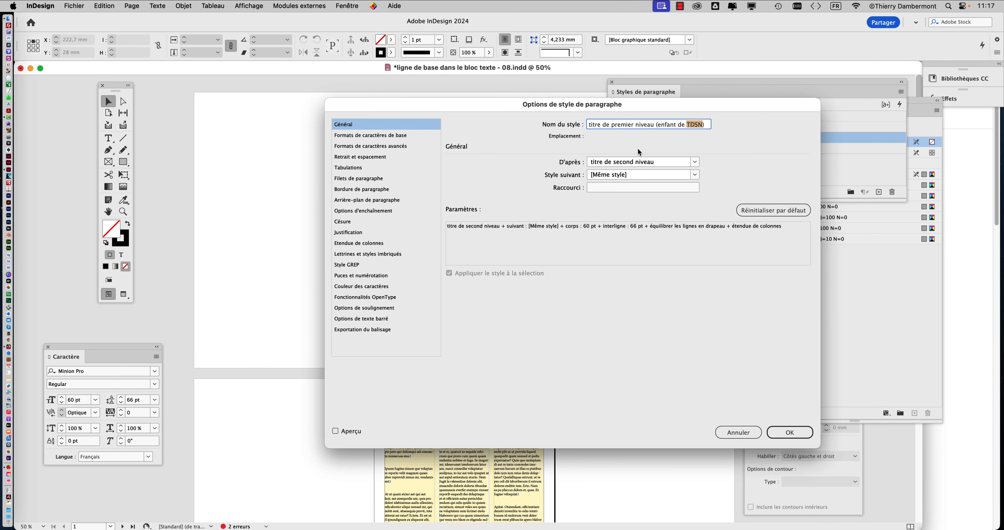
pyautogui.click(804, 432)
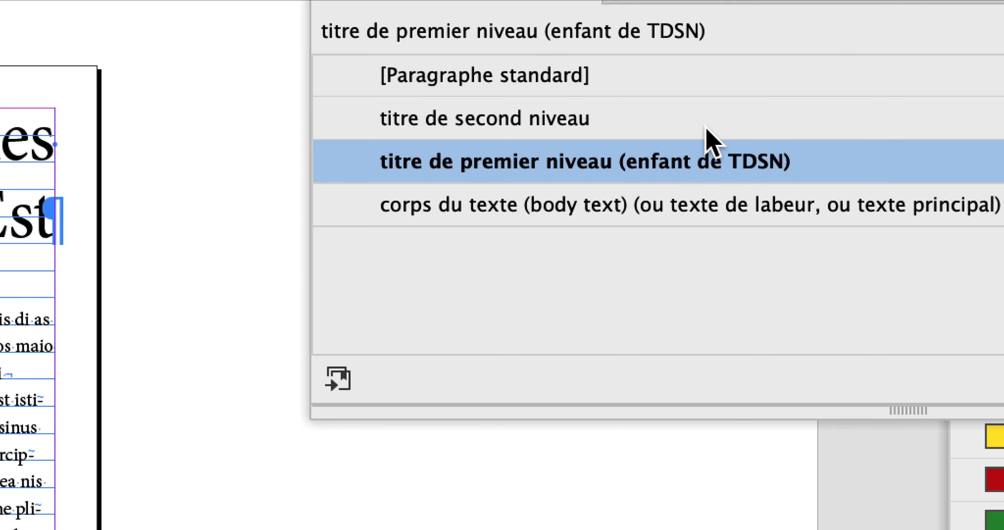
# Rename the paragraph style titre de second niveau as "titre de second niveau (parent de TDPN)".
pyautogui.doubleClick(707, 128)
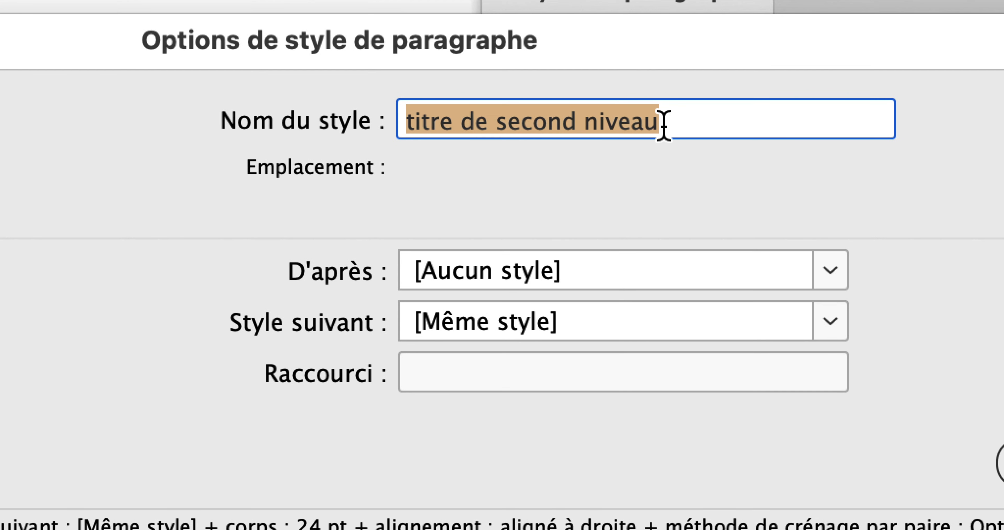
pyautogui.click(678, 89)
pyautogui.write('(par')
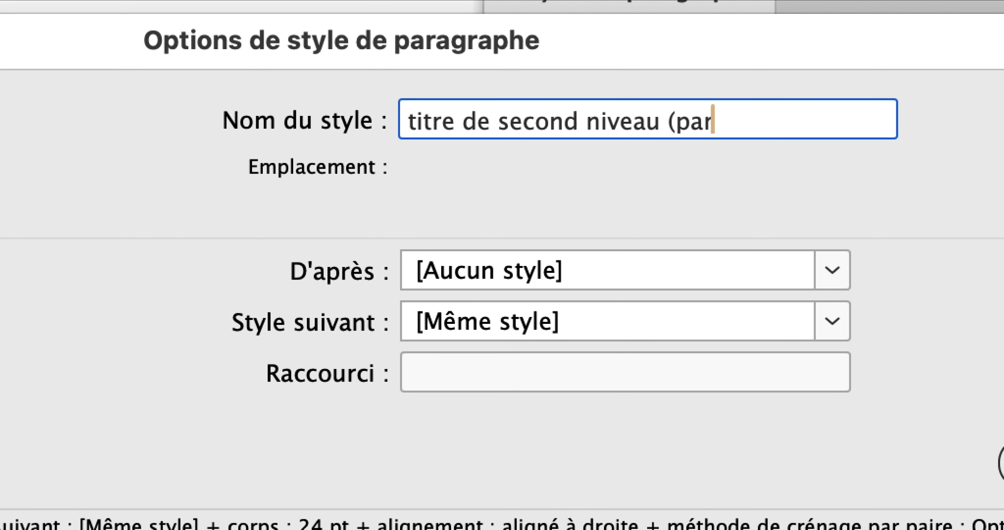
pyautogui.write('ent de TDPN')
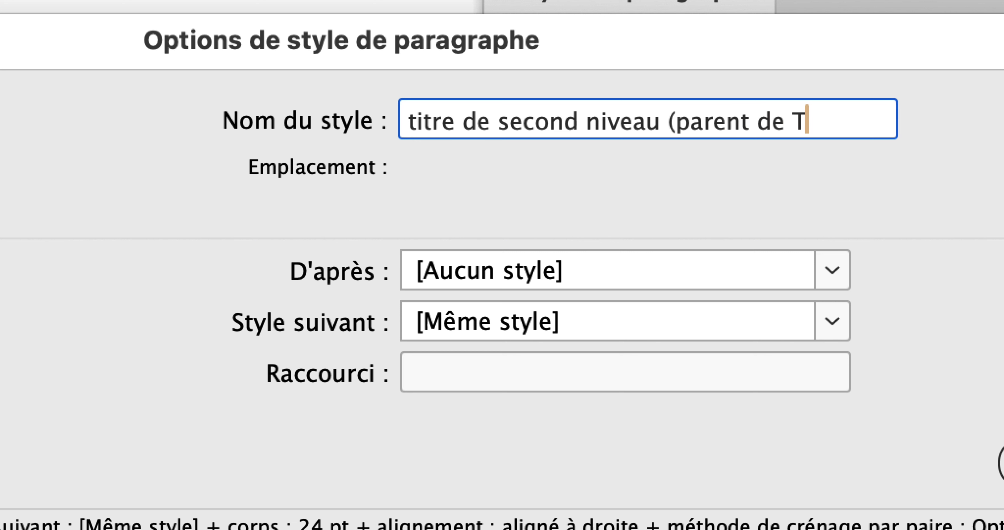
pyautogui.write(')')
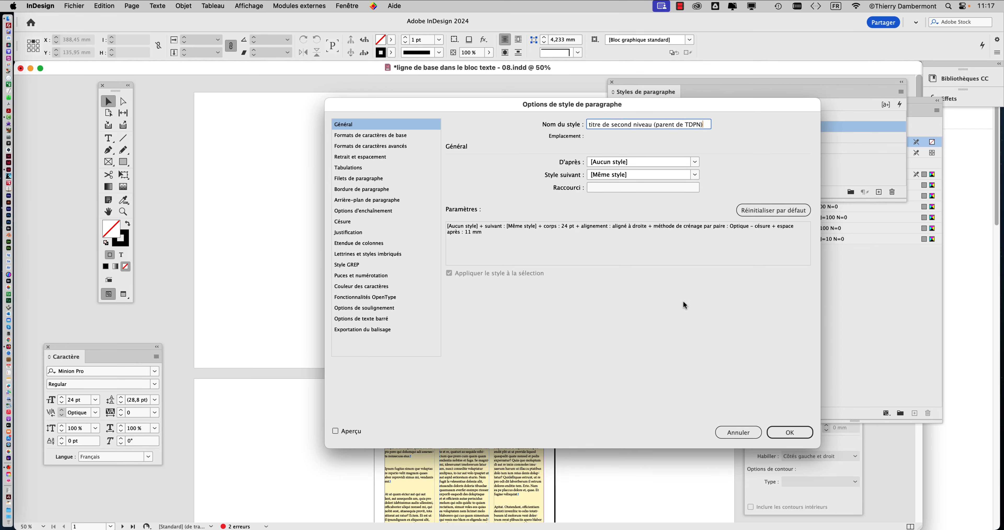
pyautogui.click(787, 430)
# Compare the parent and child title styles by selecting each in turn, ending on the second-level one, and leave the style list clear of the page.
pyautogui.moveTo(691, 82); pyautogui.dragTo(316, 195)
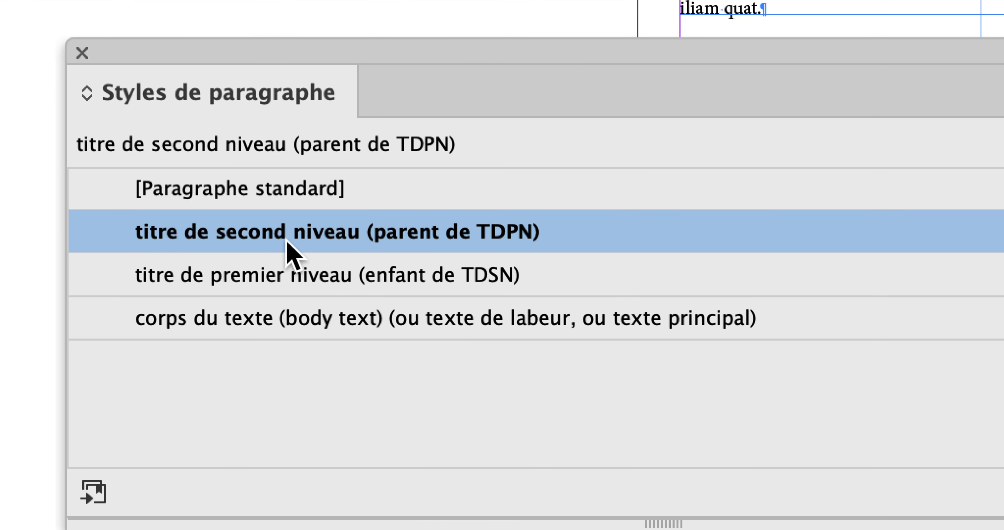
pyautogui.click(291, 280)
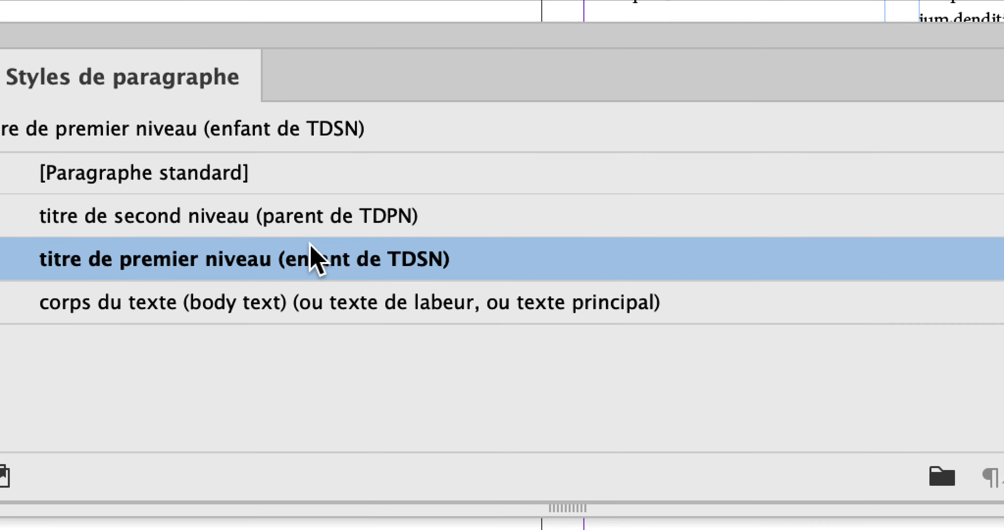
pyautogui.click(311, 231)
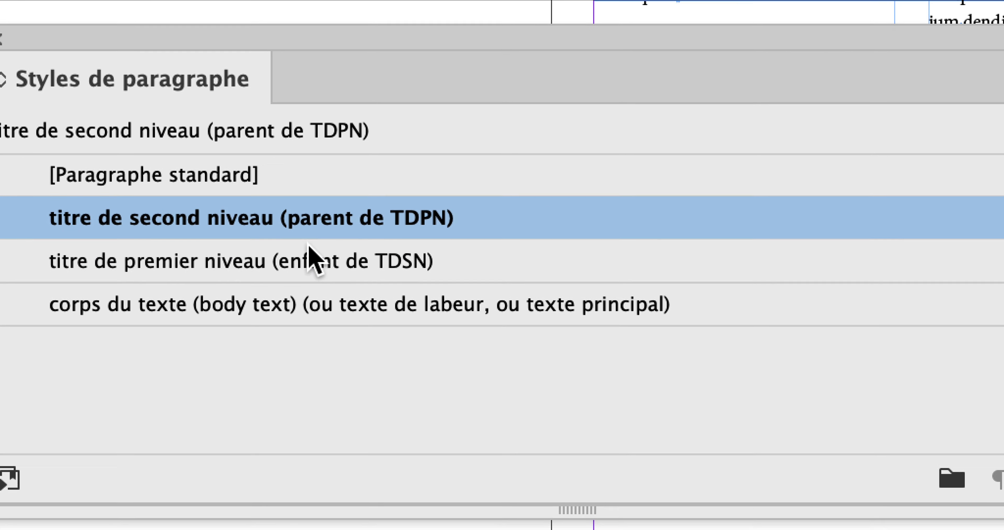
pyautogui.click(312, 256)
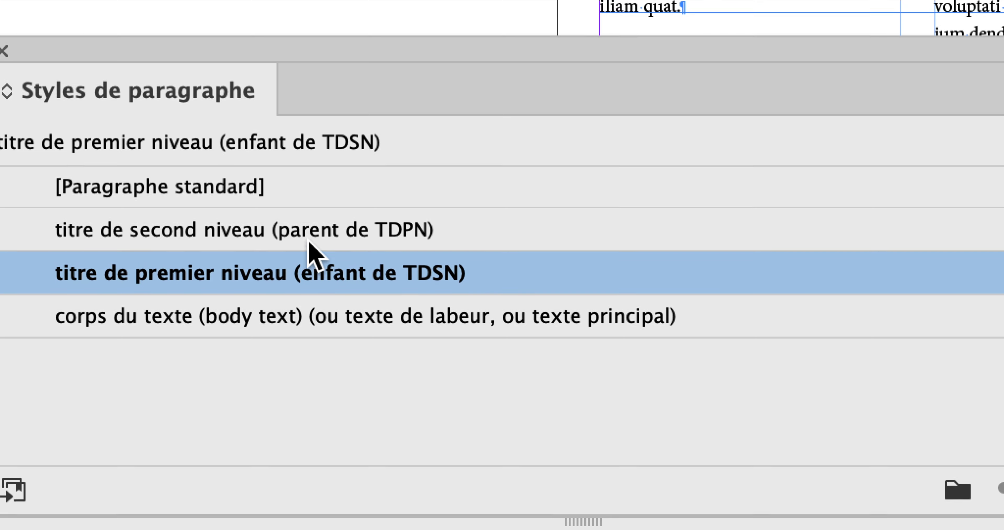
pyautogui.click(309, 241)
pyautogui.click(309, 263)
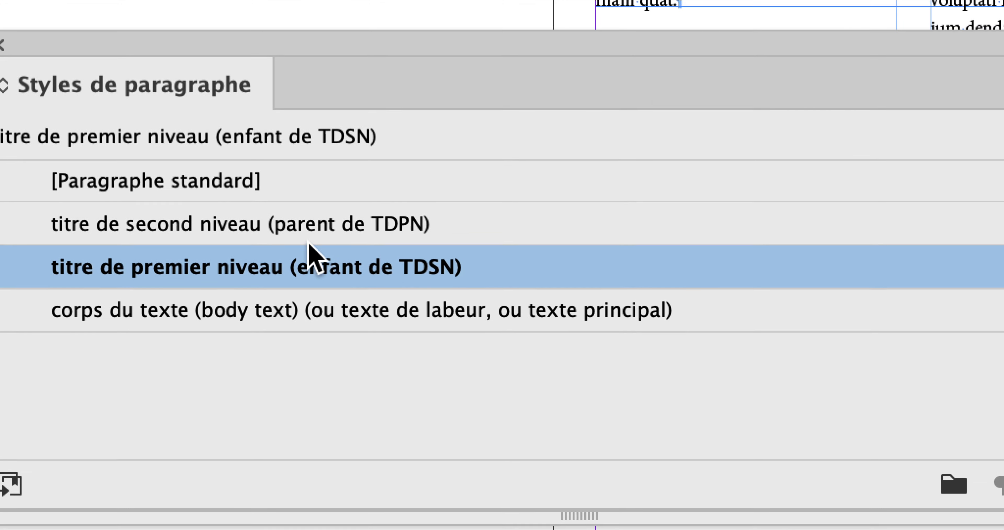
pyautogui.click(303, 202)
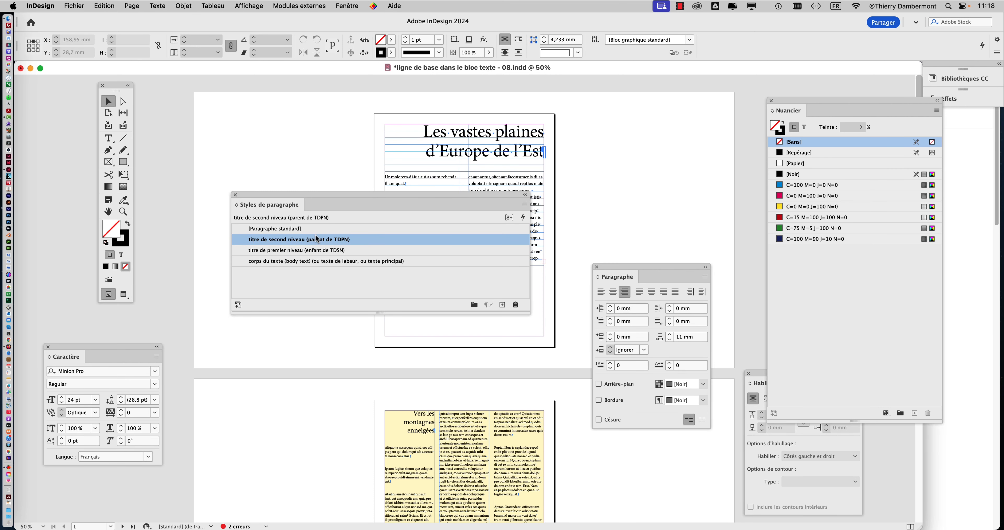
pyautogui.moveTo(306, 196); pyautogui.dragTo(696, 152)
pyautogui.scroll(-3, 393, 190)
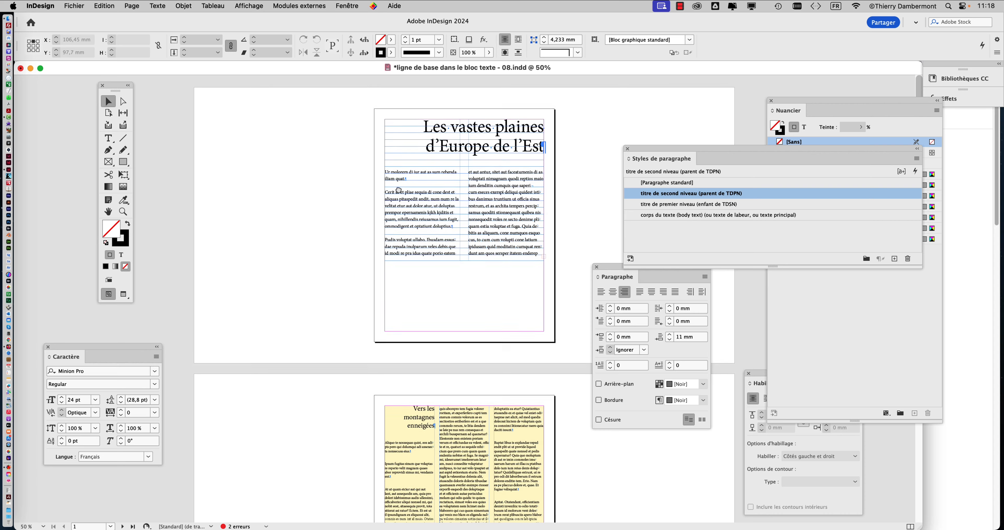
# Check which style the titre de second niveau (parent de TDPN) is based on and close its options unchanged.
pyautogui.scroll(-2, 367, 175)
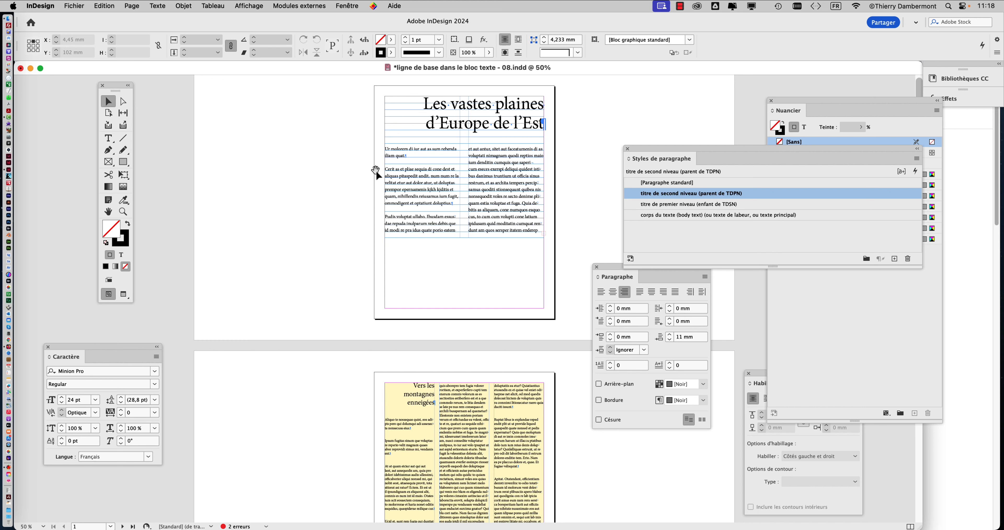
pyautogui.moveTo(649, 148); pyautogui.dragTo(618, 124)
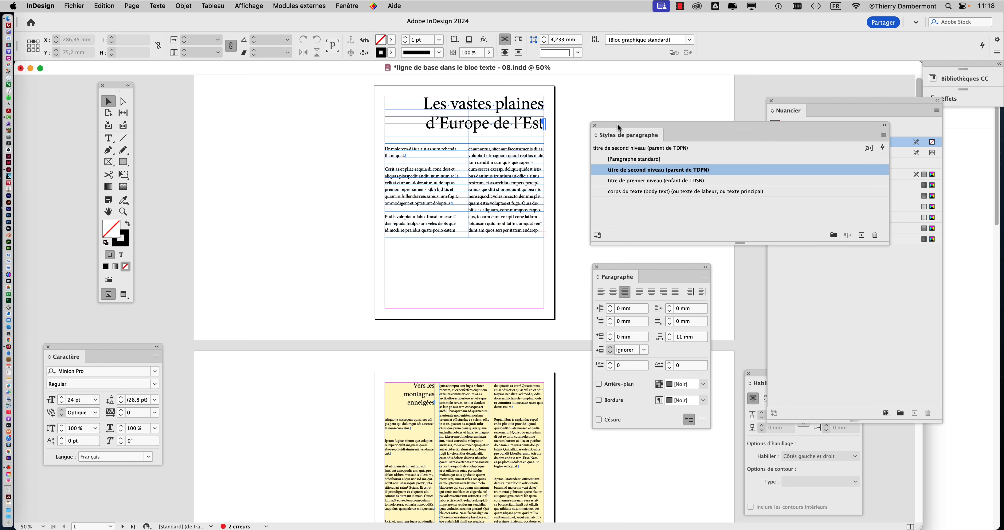
pyautogui.doubleClick(734, 169)
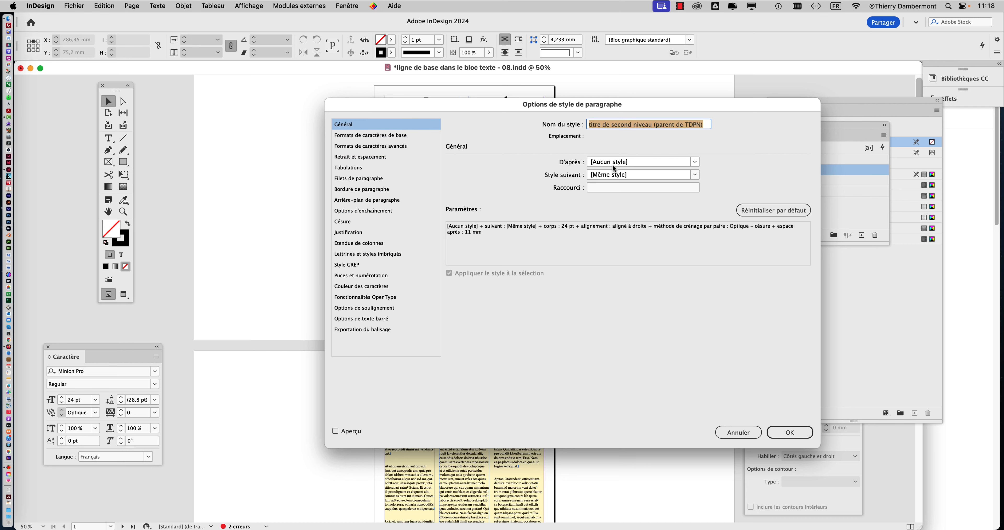
pyautogui.click(738, 432)
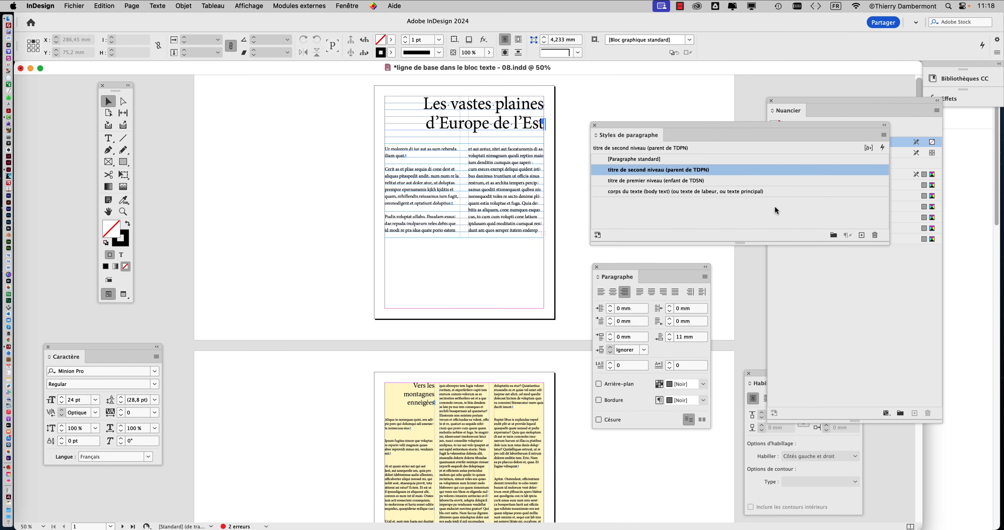
# Review the based-on choices of the style titre de premier niveau (enfant de TDSN), keeping the second-level title as its parent.
pyautogui.doubleClick(749, 181)
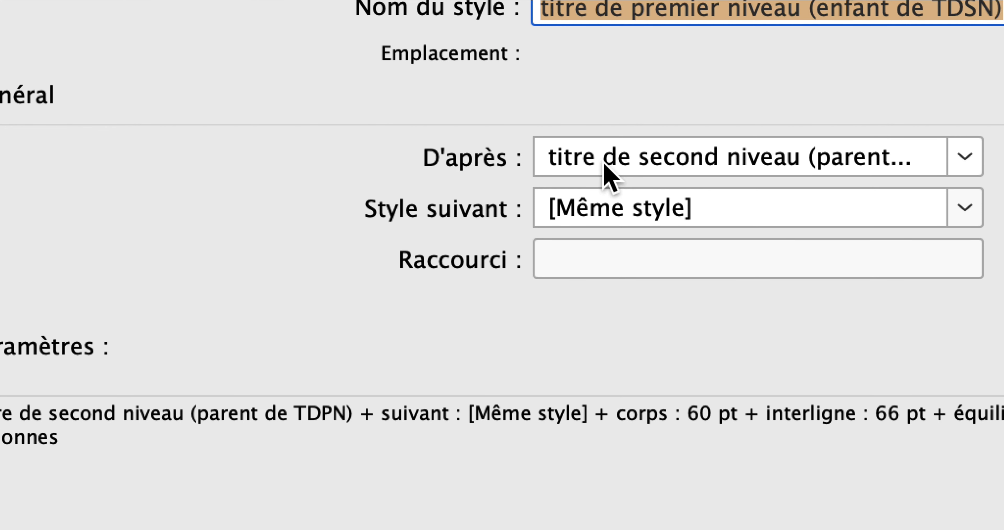
pyautogui.click(954, 162)
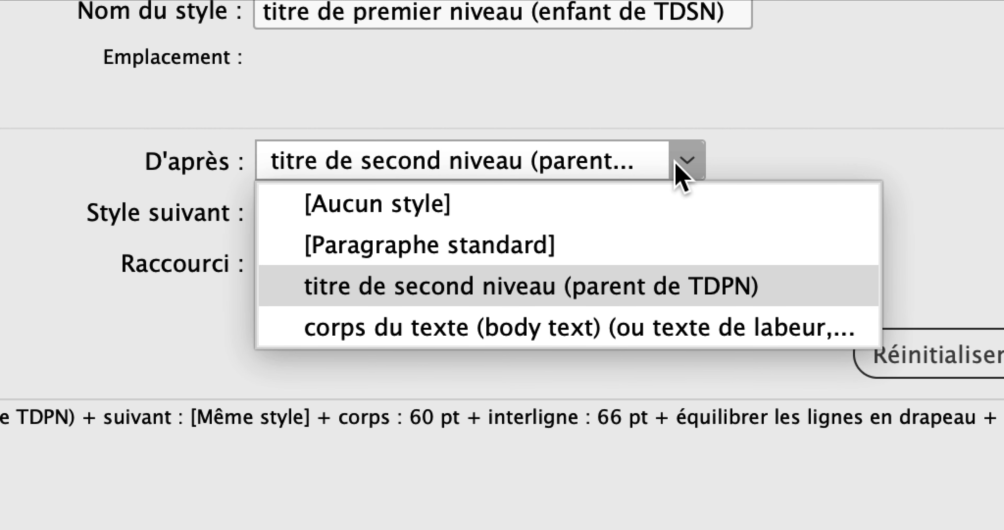
pyautogui.click(720, 156)
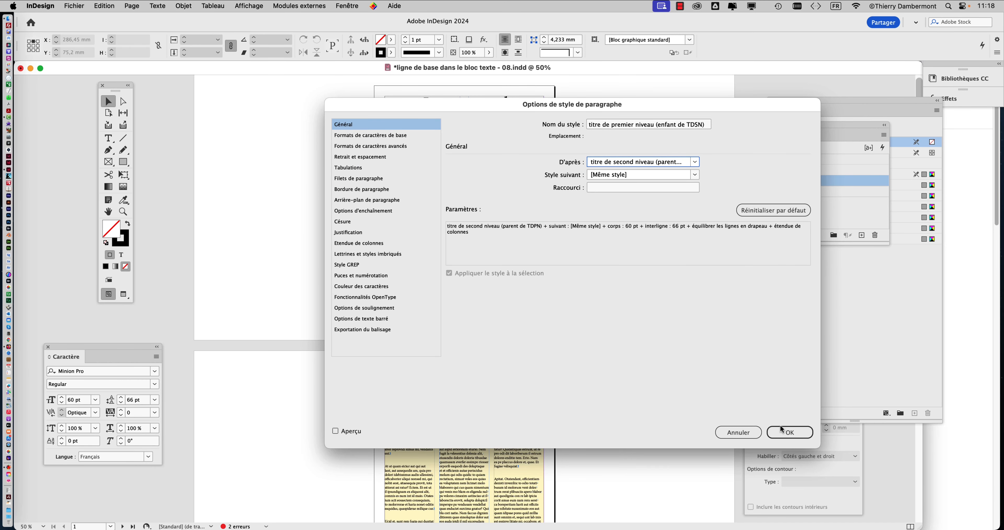
pyautogui.click(780, 428)
pyautogui.moveTo(622, 124); pyautogui.dragTo(638, 107)
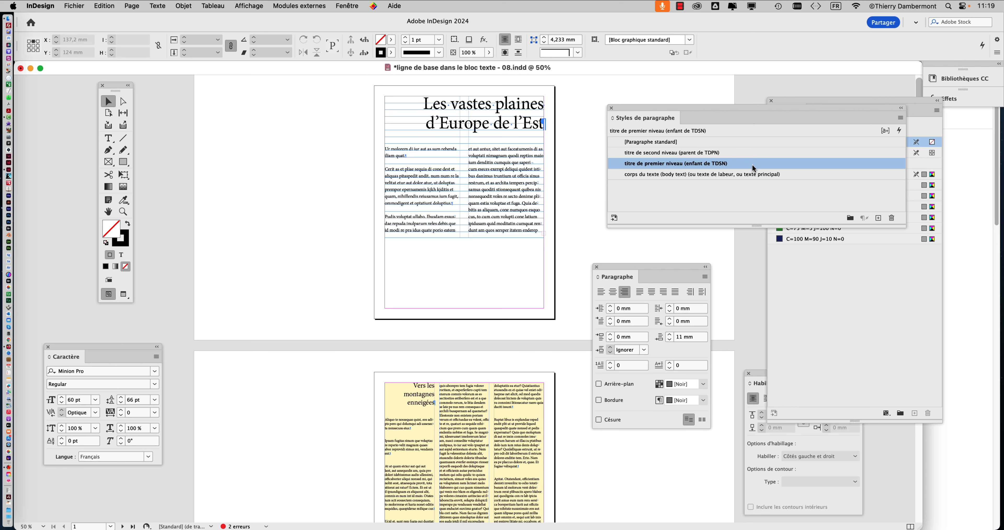
# Reopen the parent title style's general options, compare them with the titles on the pages, and cancel without changes.
pyautogui.click(753, 153)
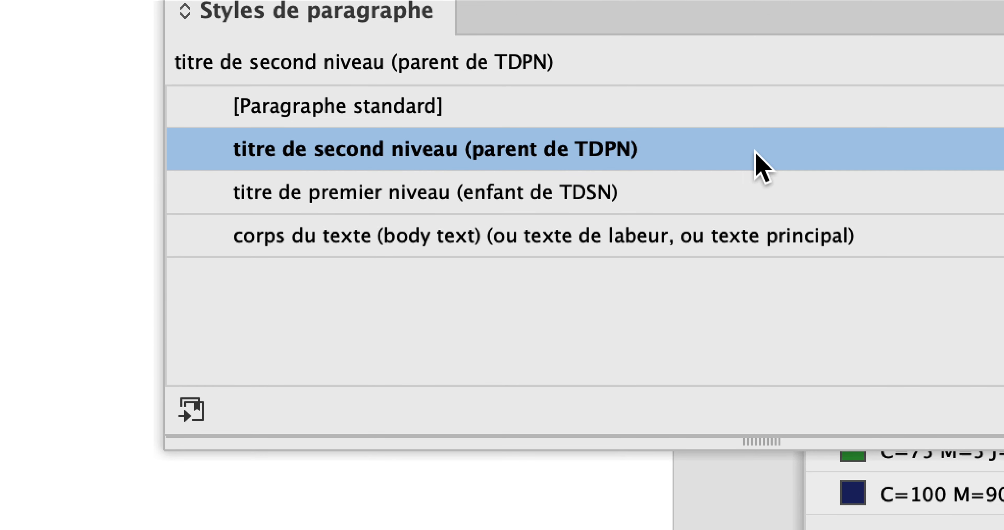
pyautogui.doubleClick(755, 152)
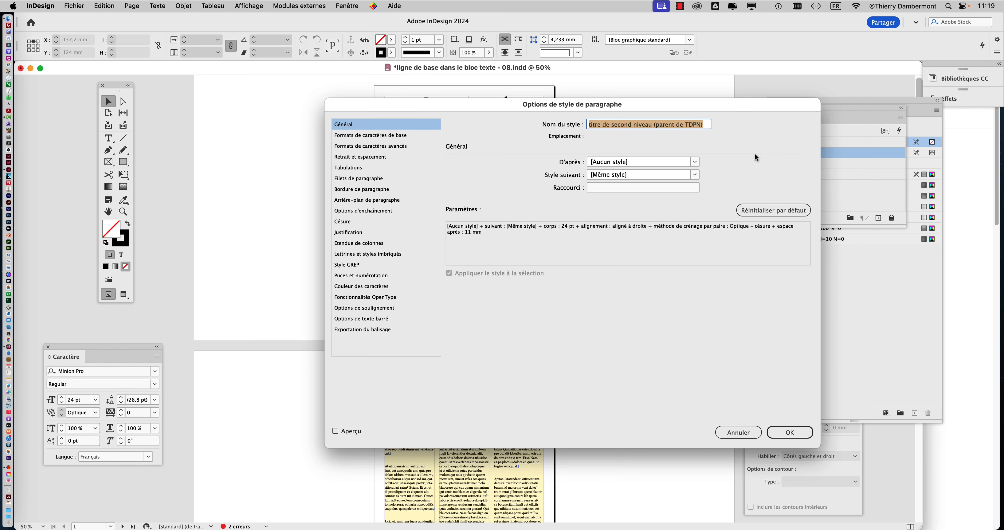
pyautogui.moveTo(496, 106); pyautogui.dragTo(725, 76)
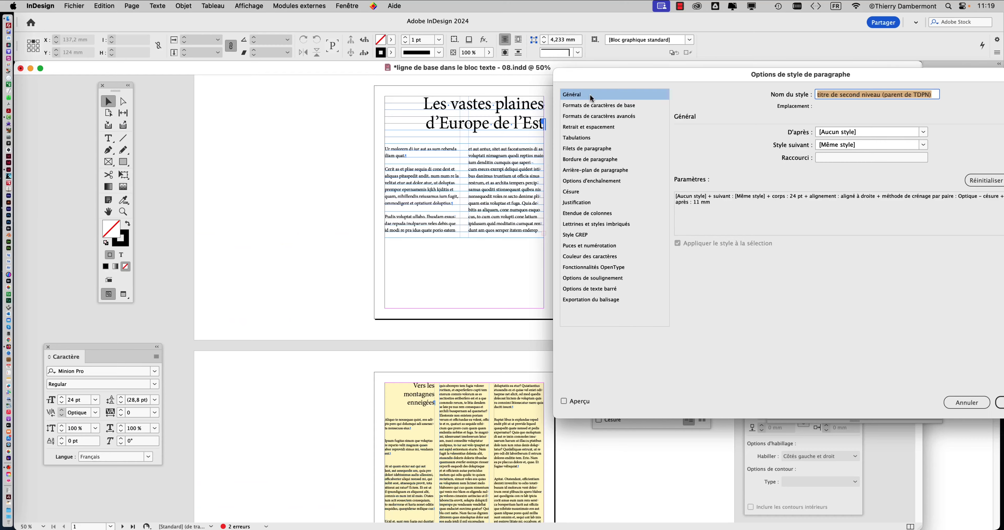
pyautogui.moveTo(743, 73); pyautogui.dragTo(486, 65)
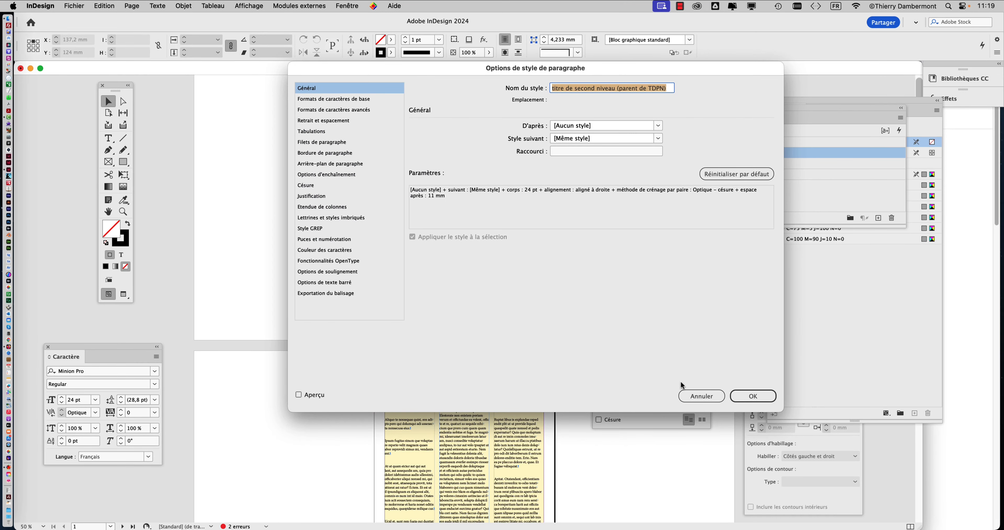
pyautogui.click(700, 395)
# Move the style, paragraph and character settings clear of the layout and show the page 2 title "Vers les montagnes enneigées" at 150%.
pyautogui.moveTo(643, 105); pyautogui.dragTo(679, 103)
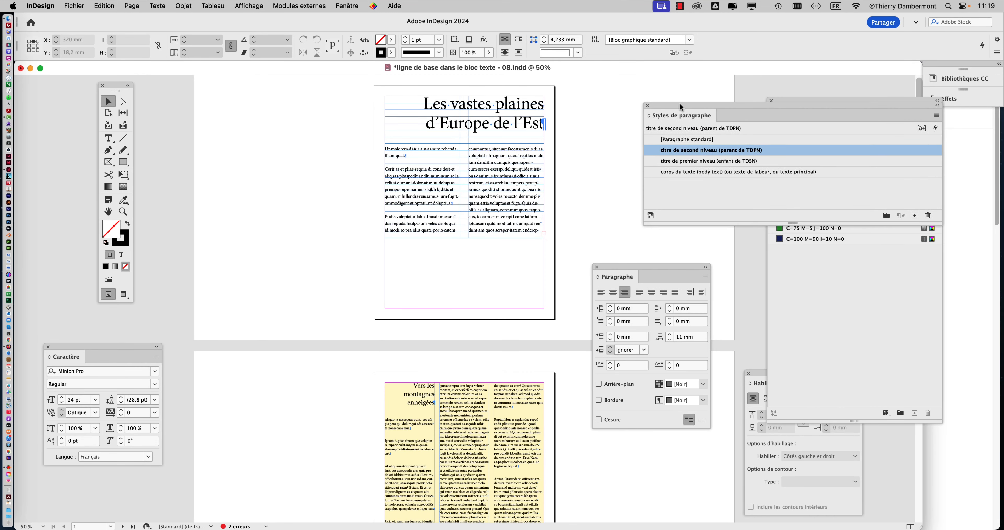
pyautogui.moveTo(623, 265); pyautogui.dragTo(202, 90)
pyautogui.moveTo(140, 346); pyautogui.dragTo(301, 292)
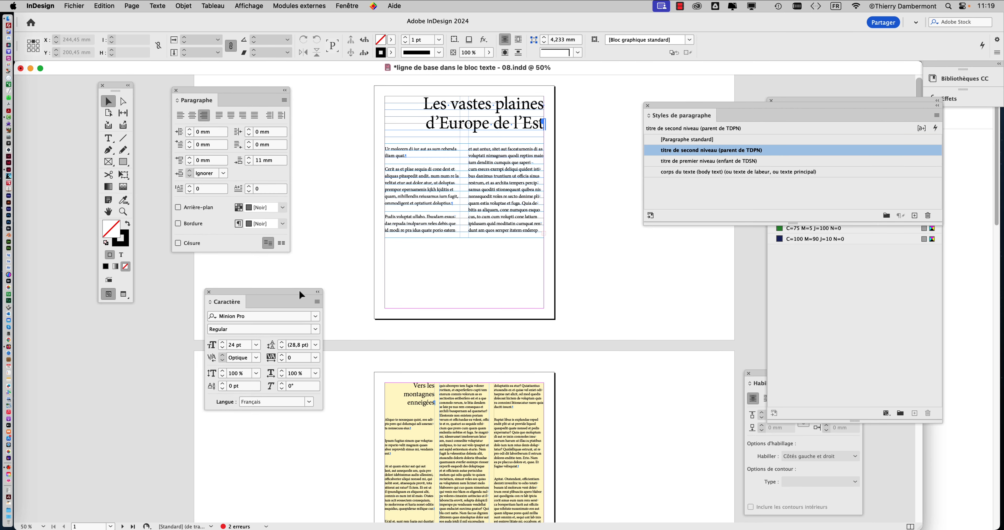
pyautogui.press('super+1')
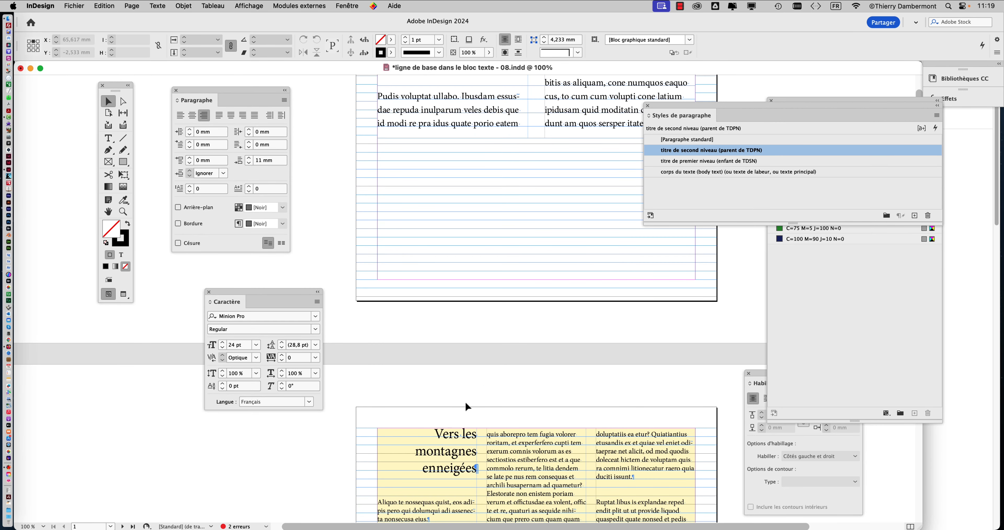
pyautogui.scroll(-2, 467, 404)
pyautogui.scroll(-2, 466, 405)
pyautogui.scroll(2, 467, 405)
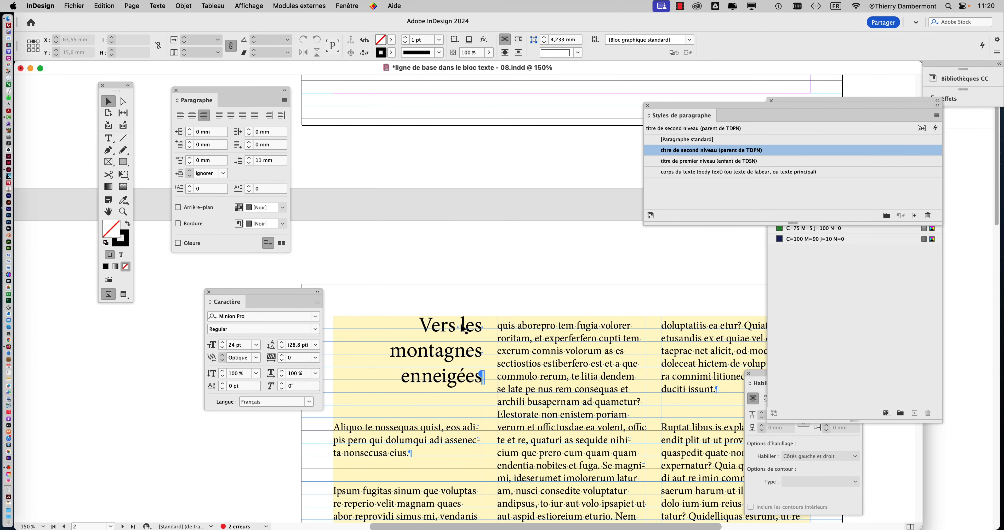
pyautogui.scroll(-2, 503, 353)
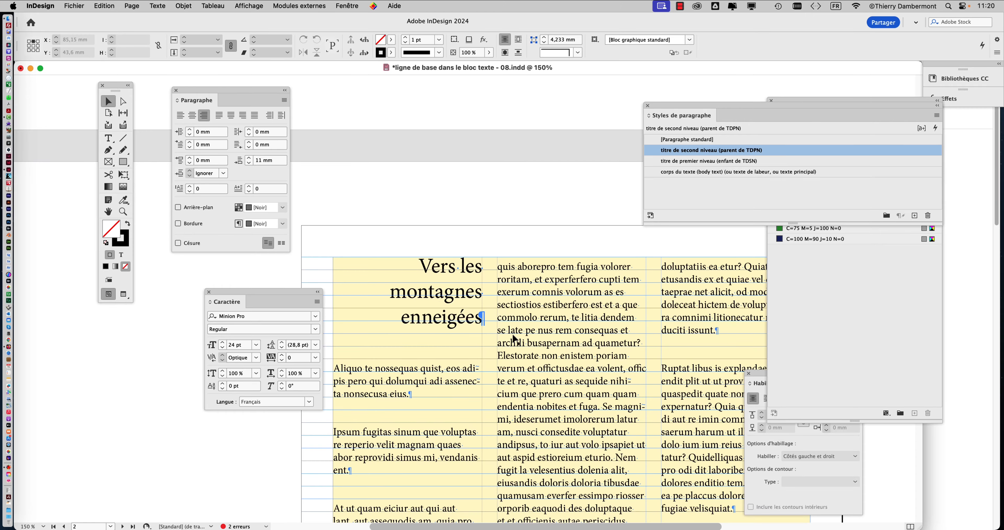
pyautogui.press('space')
pyautogui.moveTo(507, 263); pyautogui.dragTo(521, 125)
# Insert "Vers la mer et ses plages" as a separate paragraph before "Ruptat libus" in the third column of page 2.
pyautogui.moveTo(658, 105); pyautogui.dragTo(877, 85)
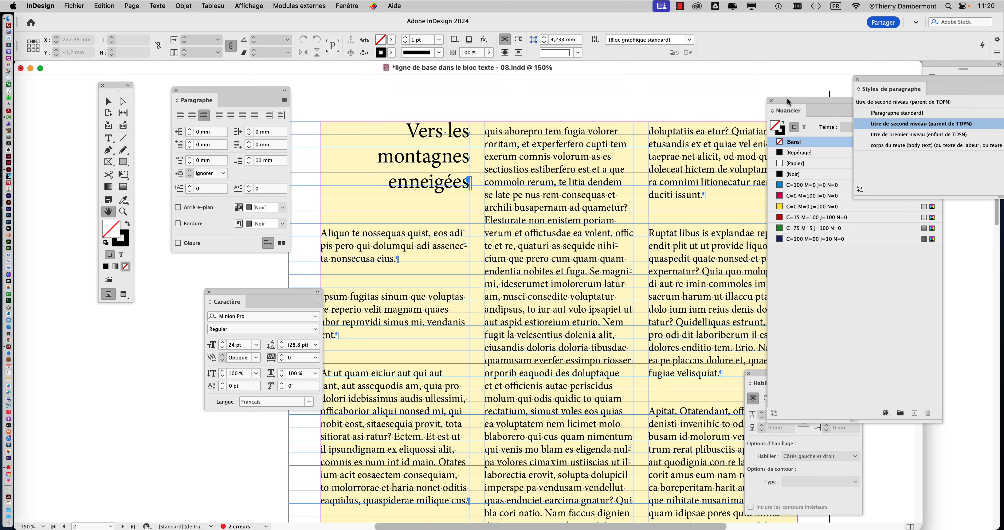
pyautogui.moveTo(787, 102); pyautogui.dragTo(884, 219)
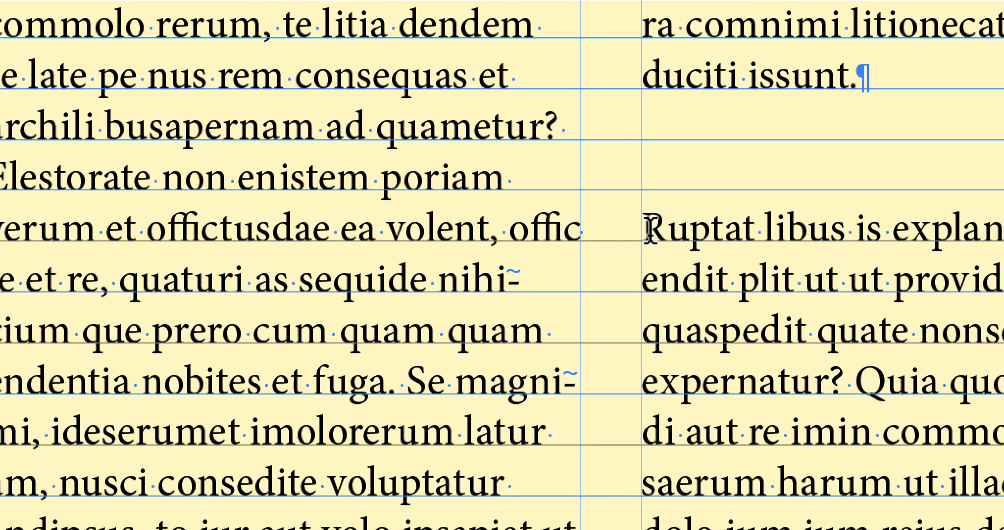
pyautogui.write('Vers la mer e')
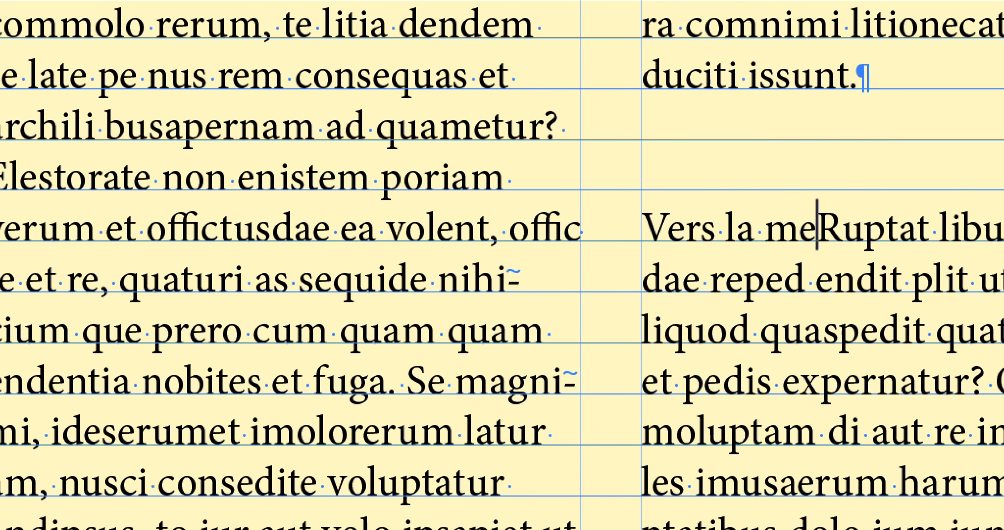
pyautogui.write('t ses plag')
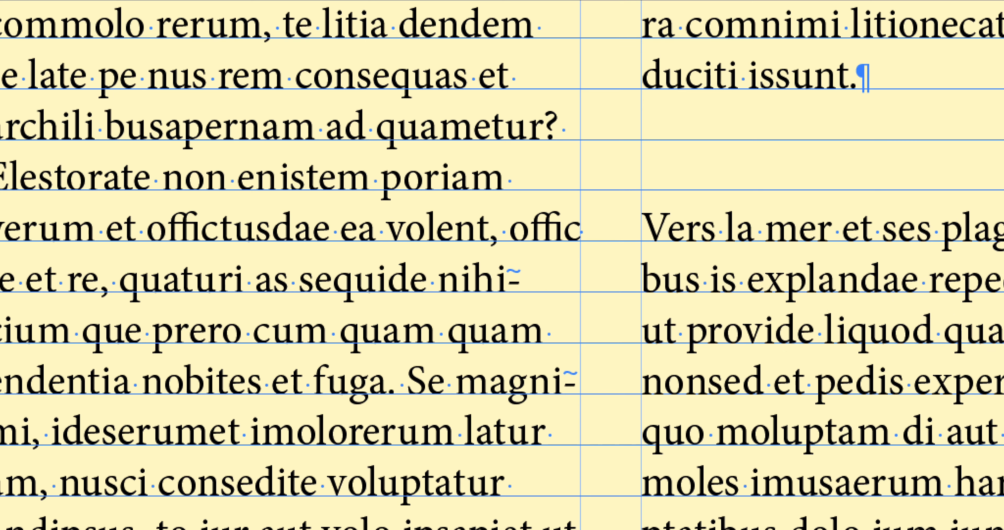
pyautogui.write('esRuptat li-')
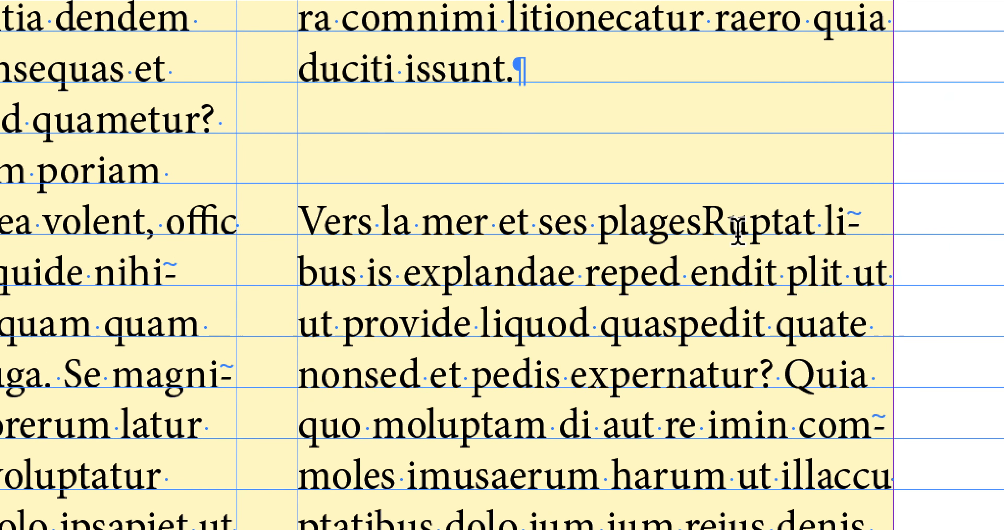
pyautogui.press('Return')
pyautogui.click(672, 224)
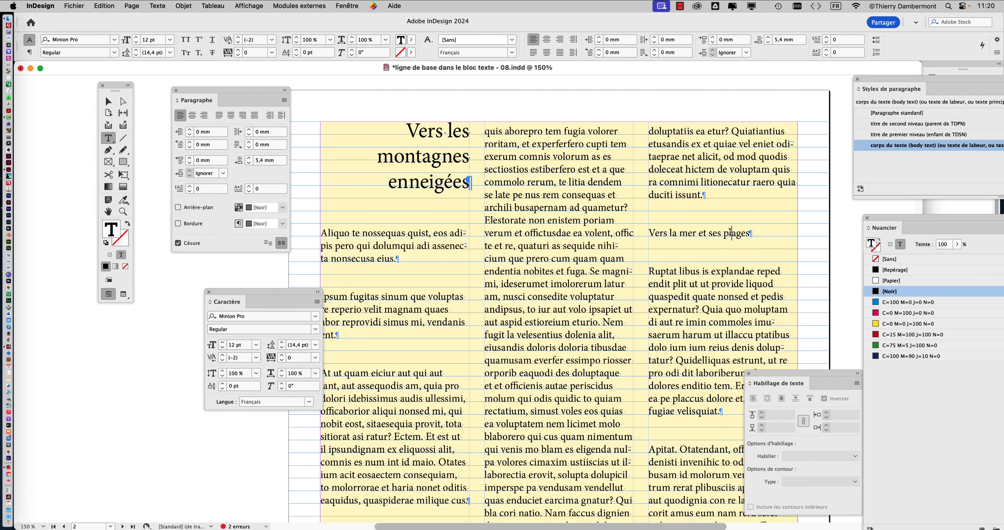
# Apply the style titre de second niveau (parent de TDPN) to "Vers la mer et ses plages" and leave text editing.
pyautogui.moveTo(880, 76); pyautogui.dragTo(443, 293)
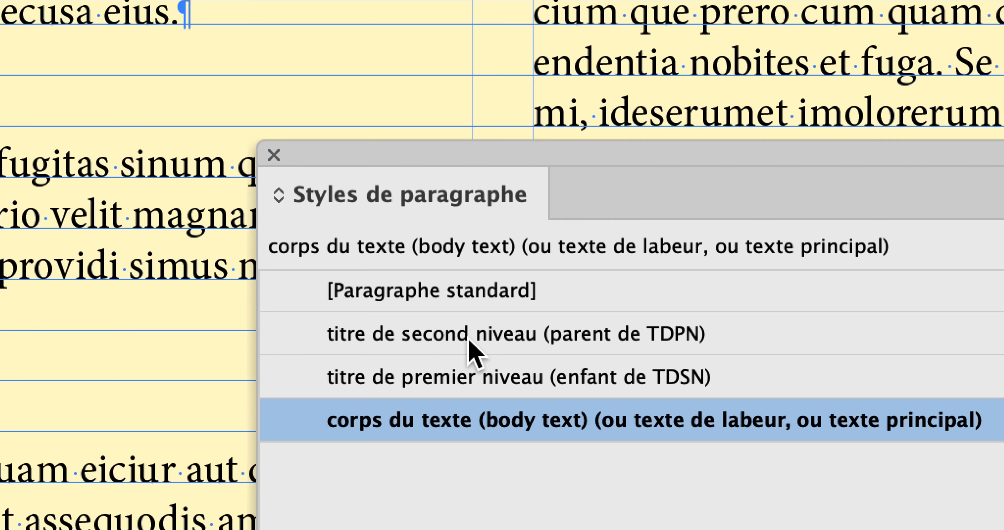
pyautogui.click(470, 342)
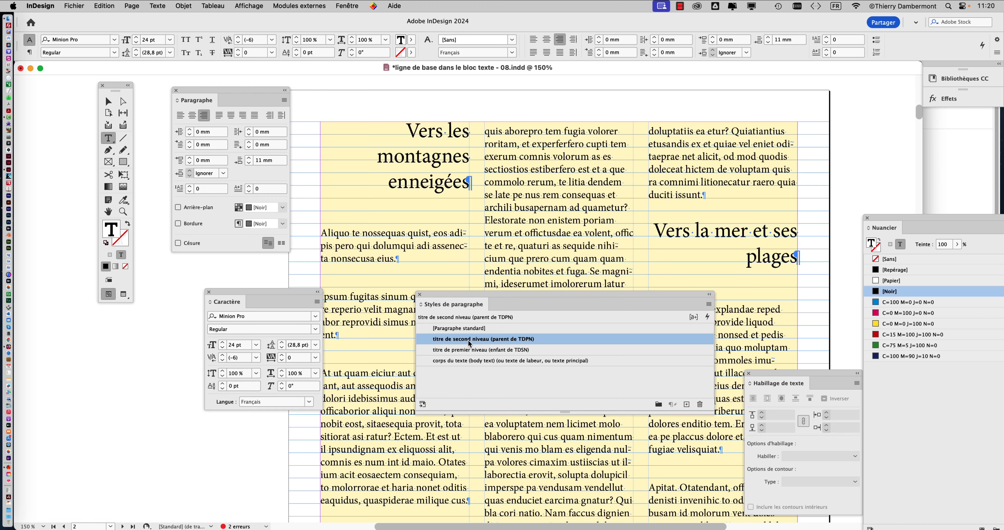
pyautogui.moveTo(497, 301); pyautogui.dragTo(765, 68)
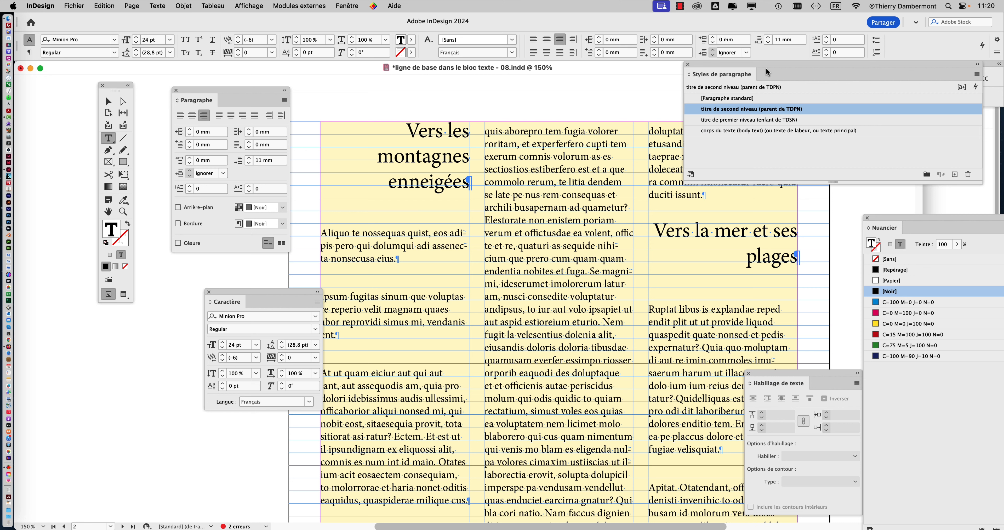
pyautogui.click(108, 101)
pyautogui.click(352, 101)
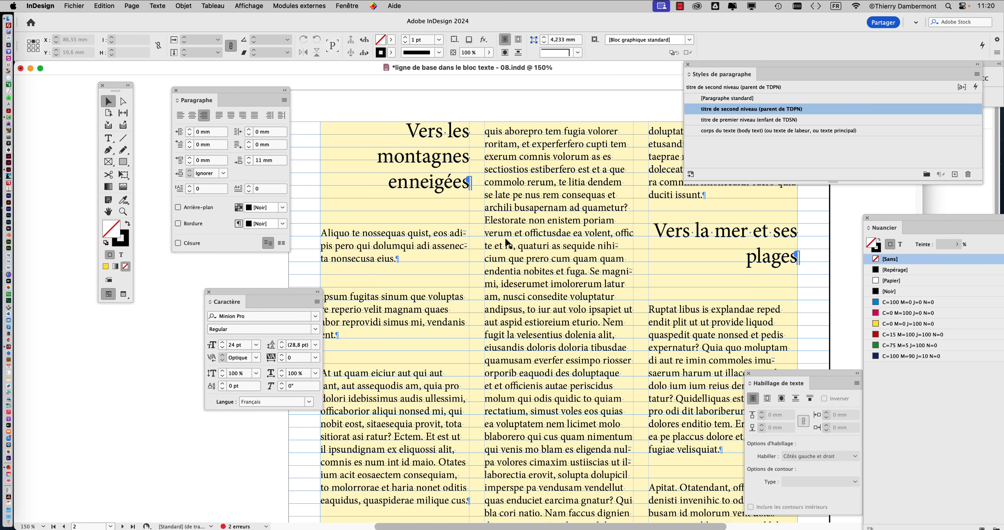
# Show page 2 at 100% and select the whole title "Vers les montagnes enneigées".
pyautogui.press('super+1')
pyautogui.moveTo(711, 65); pyautogui.dragTo(771, 73)
pyautogui.scroll(2, 518, 218)
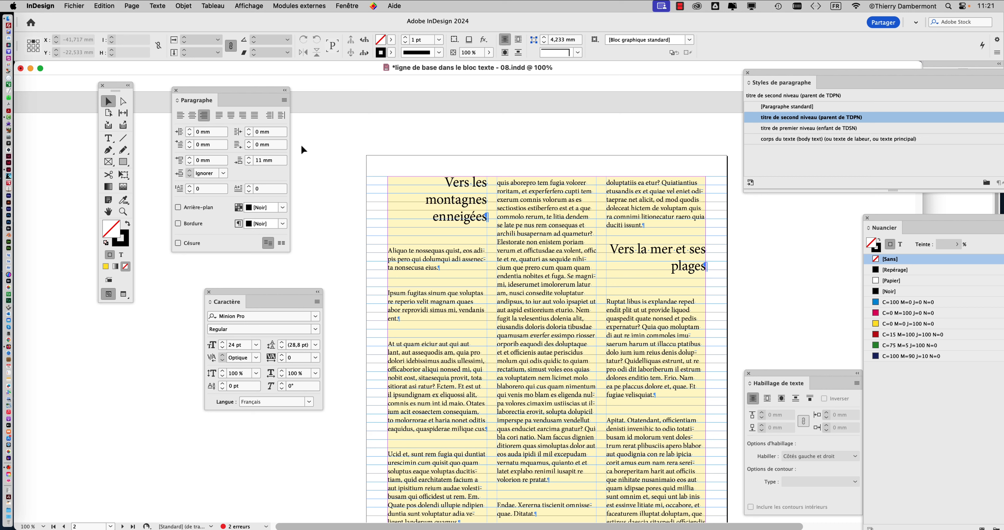
pyautogui.click(109, 138)
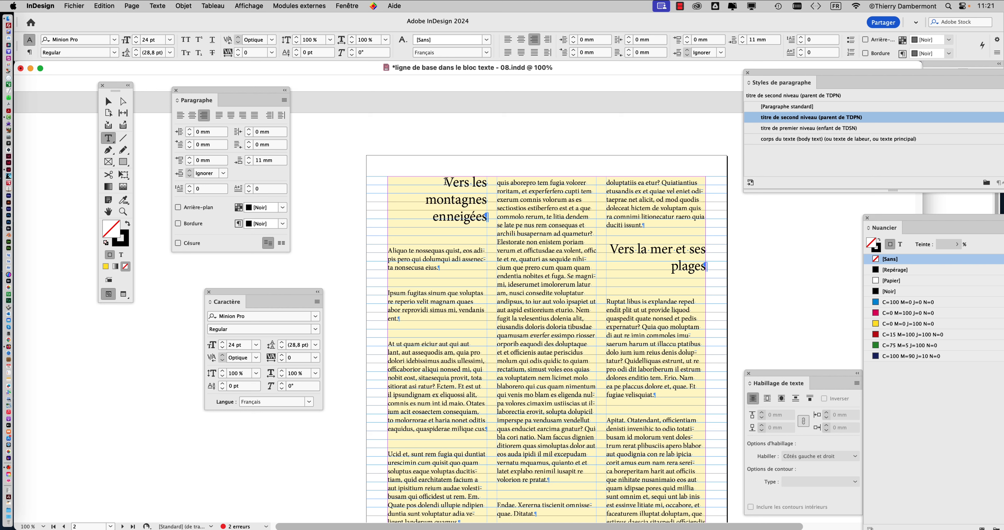
pyautogui.click(461, 200)
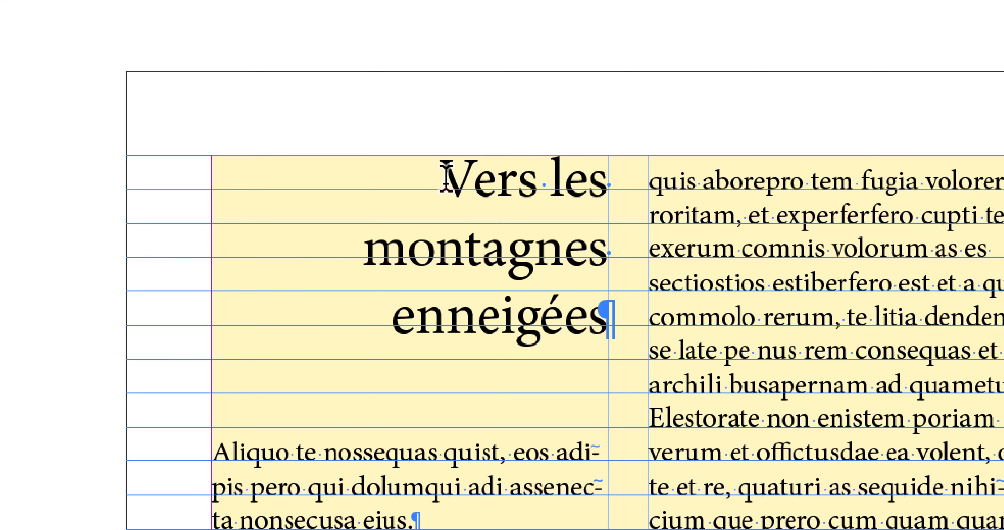
pyautogui.moveTo(444, 177); pyautogui.dragTo(615, 313)
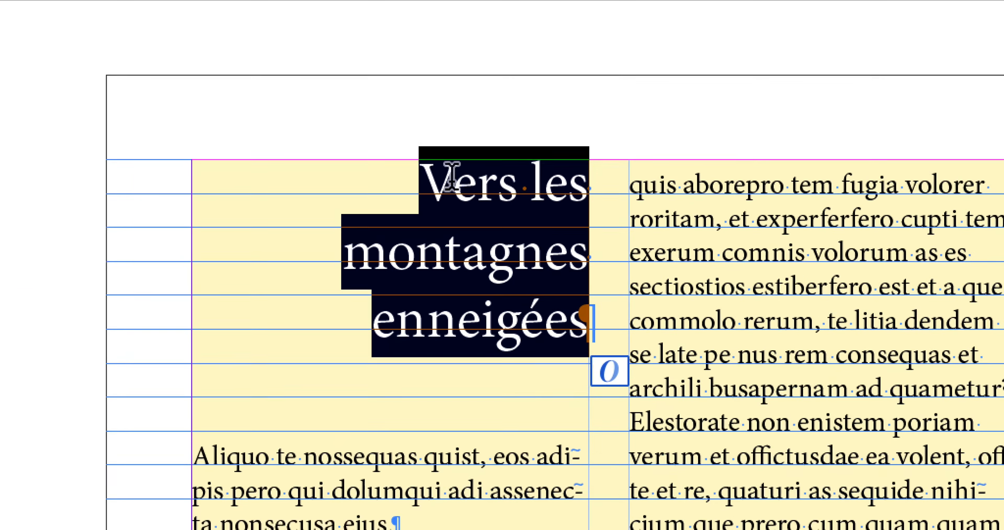
pyautogui.moveTo(302, 75); pyautogui.dragTo(384, 157)
pyautogui.moveTo(461, 196); pyautogui.dragTo(569, 265)
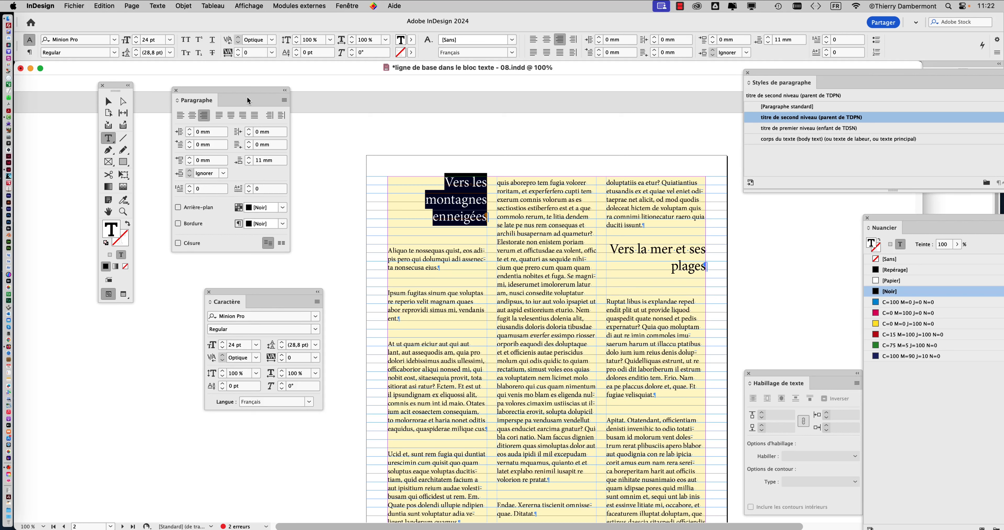
# Rearrange the paragraph and character settings so the selected title's character attributes can be read beside the page.
pyautogui.moveTo(242, 87); pyautogui.dragTo(128, 320)
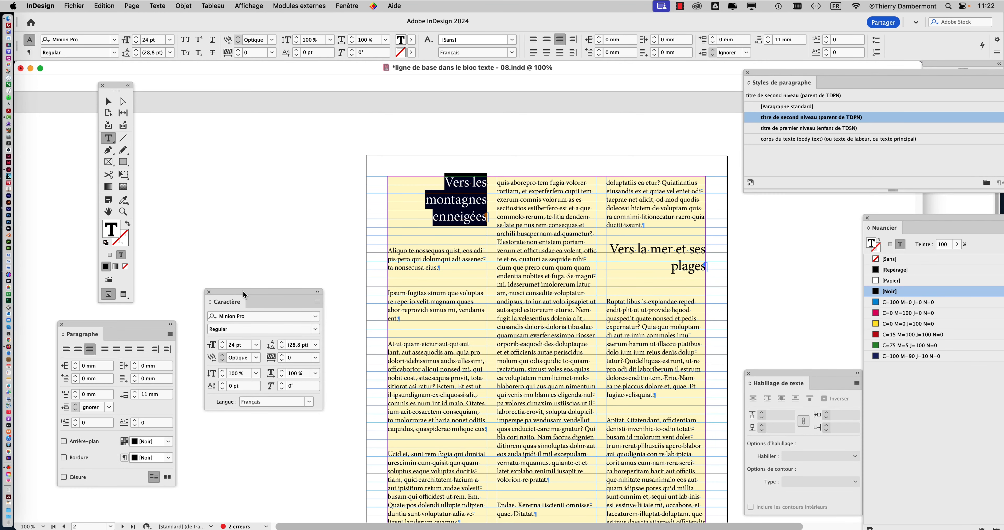
pyautogui.moveTo(243, 292); pyautogui.dragTo(263, 143)
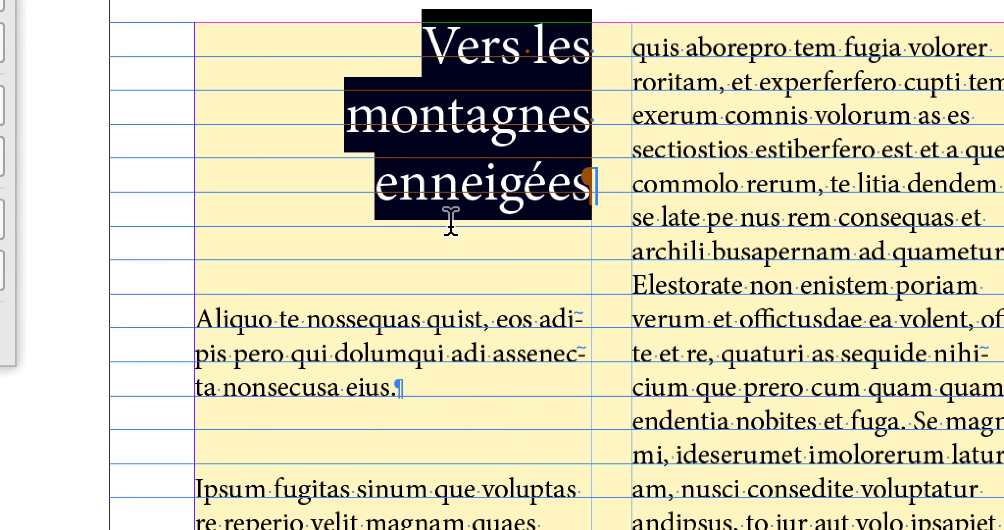
pyautogui.press('Escape')
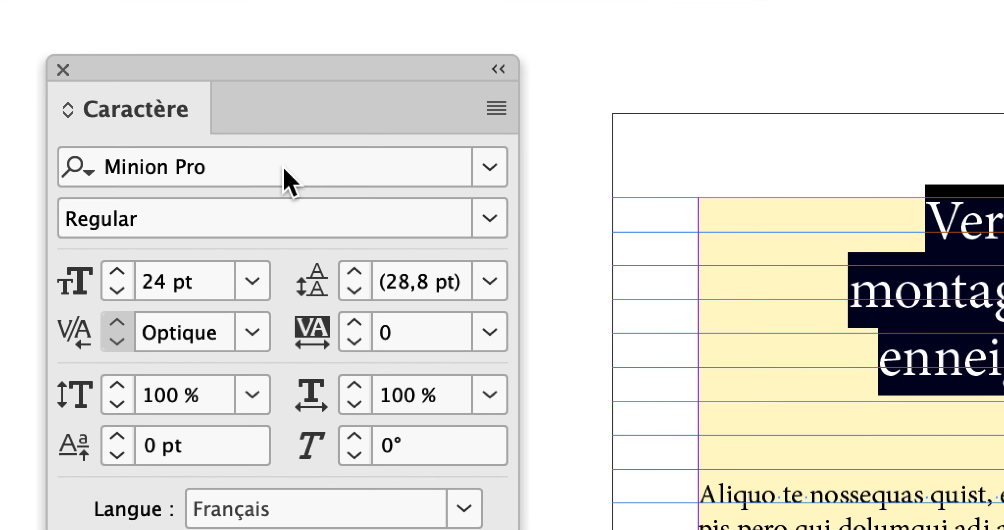
# Set the font of the selected title "Vers les montagnes enneigées" to Helvetica Regular after trying other Helvetica variants.
pyautogui.click(284, 168)
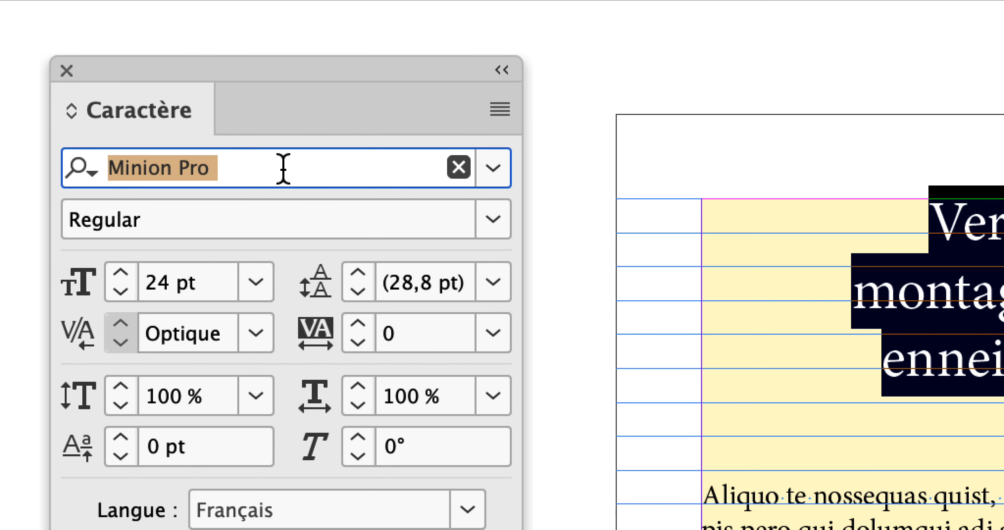
pyautogui.write('helve')
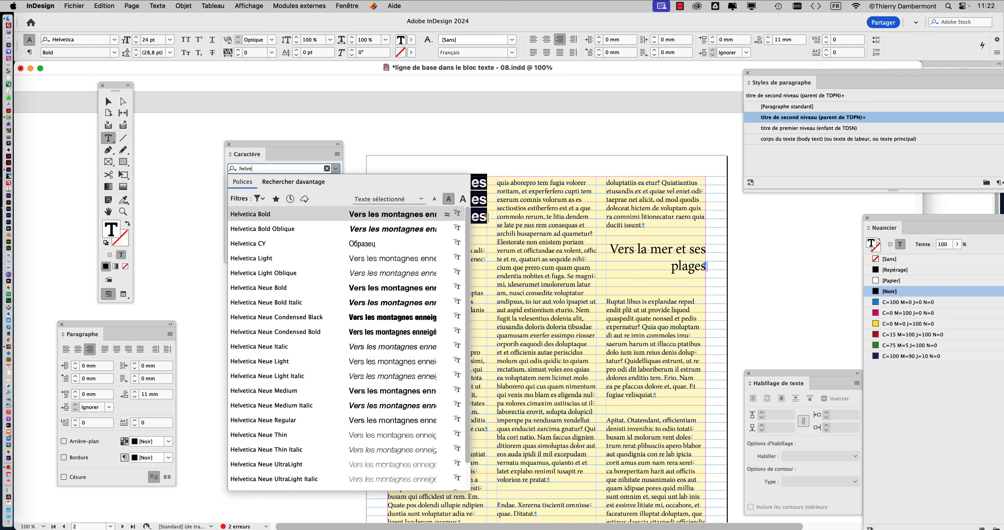
pyautogui.press('Down')
pyautogui.press('Down')
pyautogui.press('Down')
pyautogui.press('Down')
pyautogui.press('Down')
pyautogui.press('Down')
pyautogui.press('Down')
pyautogui.press('Down')
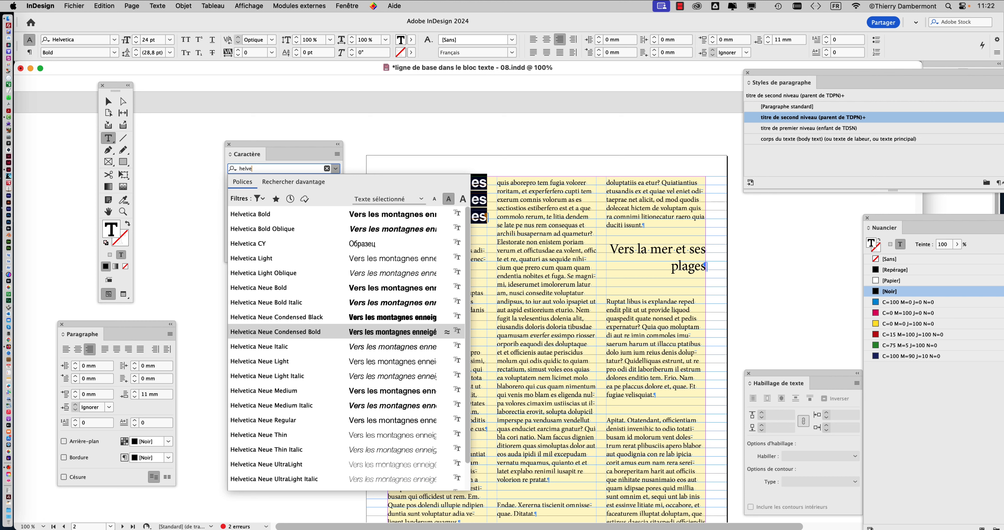
pyautogui.press('Up')
pyautogui.press('Up')
pyautogui.press('Up')
pyautogui.press('Up')
pyautogui.press('Up')
pyautogui.press('Up')
pyautogui.press('Up')
pyautogui.press('Up')
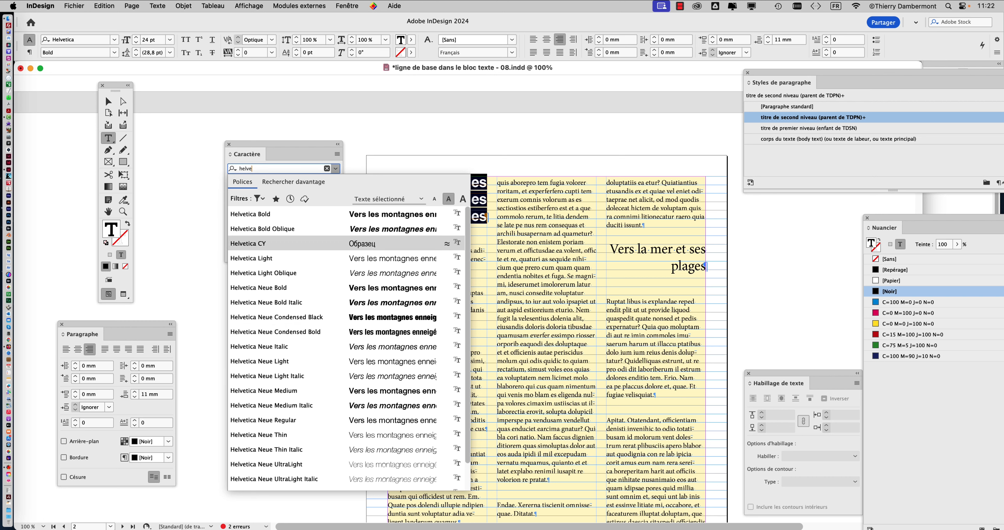
pyautogui.press('Down')
pyautogui.press('Down')
pyautogui.press('Down')
pyautogui.press('Down')
pyautogui.press('Down')
pyautogui.press('Down')
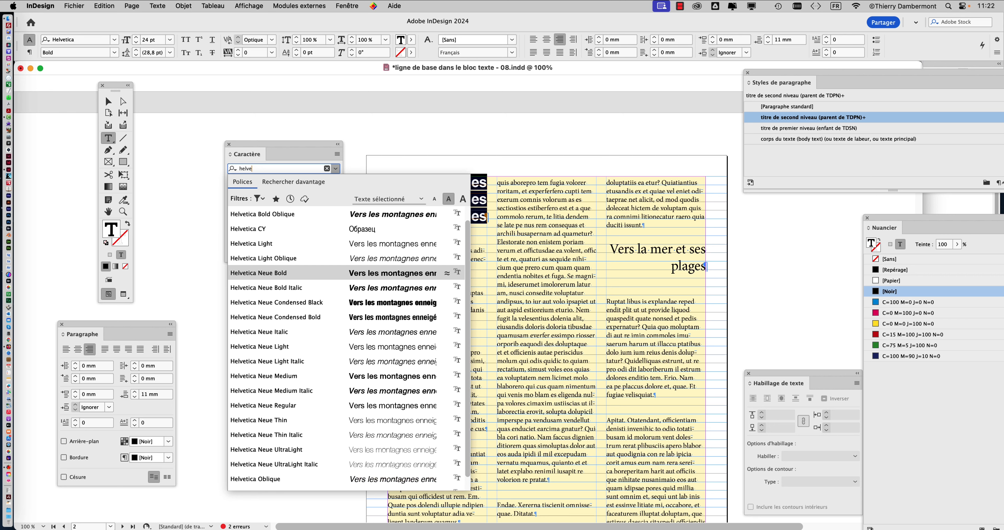
pyautogui.press('Down')
pyautogui.press('Down')
pyautogui.press('Down')
pyautogui.press('Down')
pyautogui.press('Down')
pyautogui.press('Down')
pyautogui.press('Down')
pyautogui.press('Down')
pyautogui.press('Down')
pyautogui.press('Down')
pyautogui.press('Down')
pyautogui.press('Down')
pyautogui.press('Down')
pyautogui.press('Down')
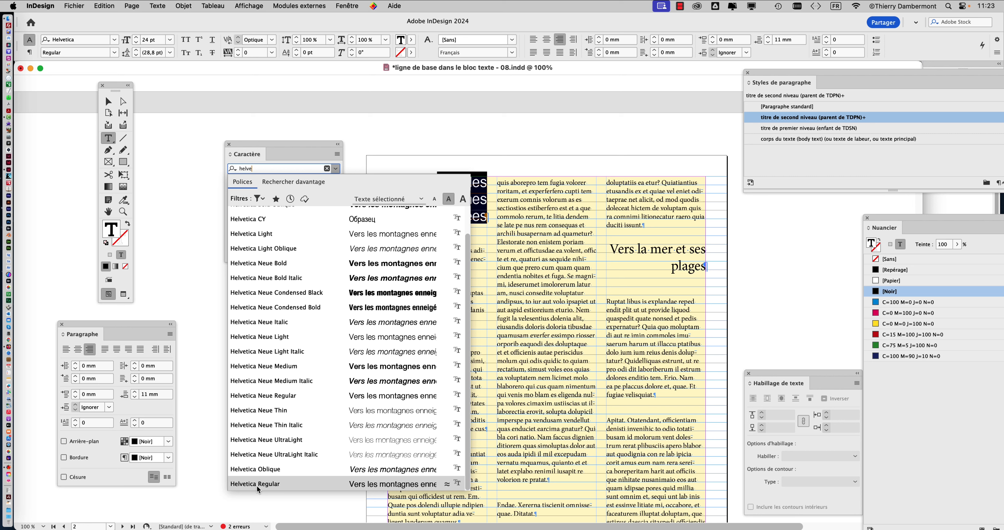
pyautogui.press('Up')
pyautogui.press('Up')
pyautogui.press('Up')
pyautogui.press('Down')
pyautogui.press('Down')
pyautogui.press('Down')
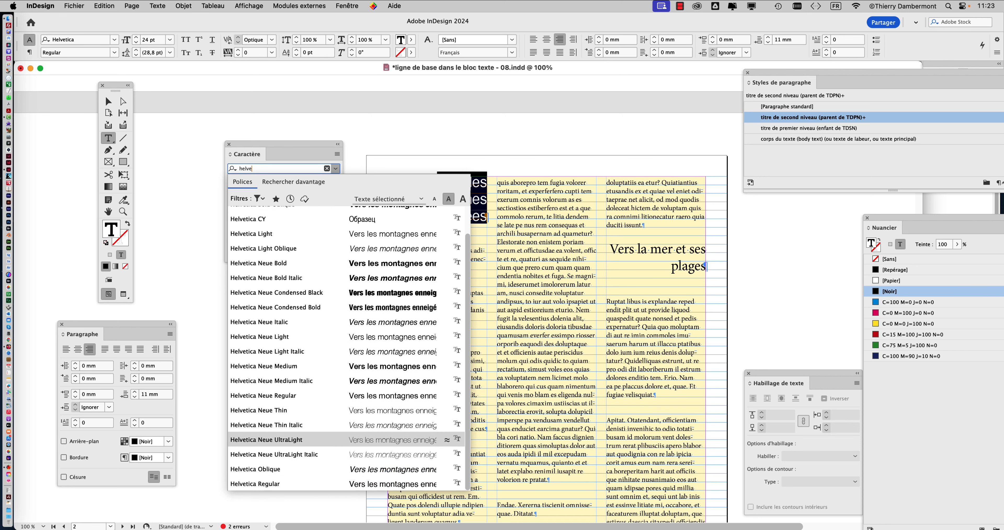
pyautogui.press('Return')
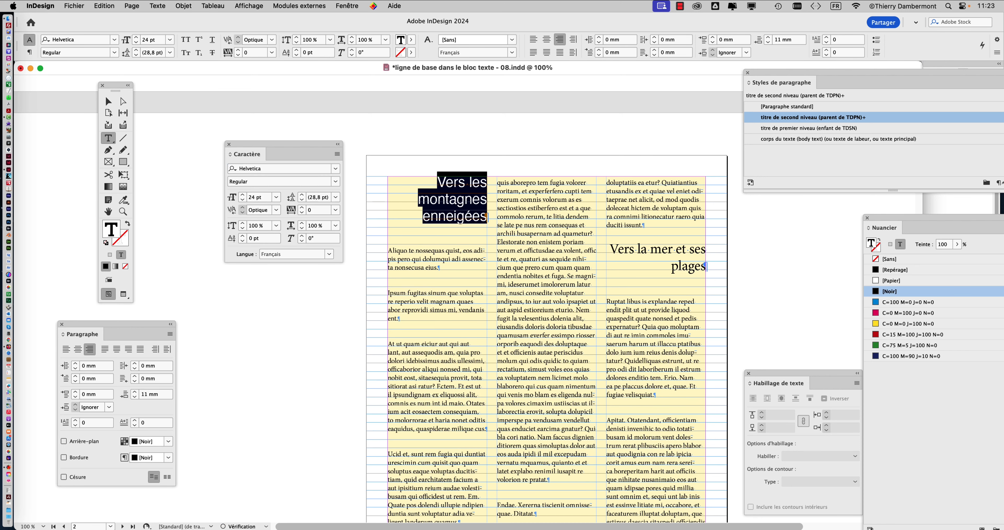
# Turn on Équilibrer les lignes en drapeau for the selected title and check the option.
pyautogui.press('super+equal')
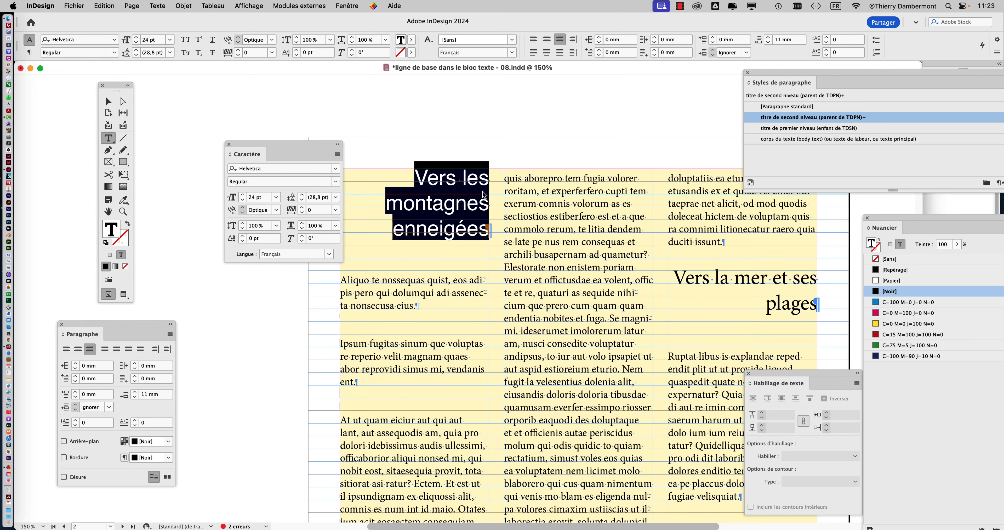
pyautogui.moveTo(280, 144); pyautogui.dragTo(221, 125)
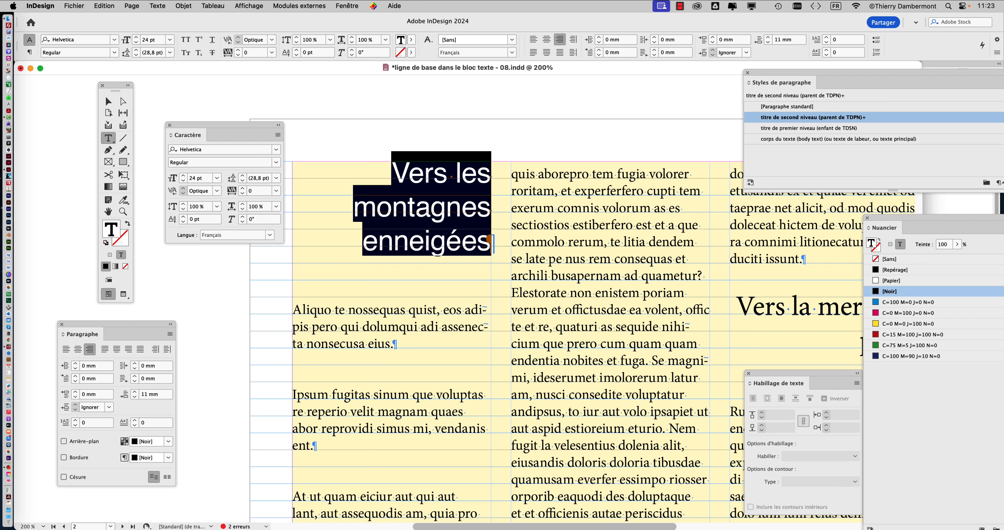
pyautogui.moveTo(222, 125); pyautogui.dragTo(196, 76)
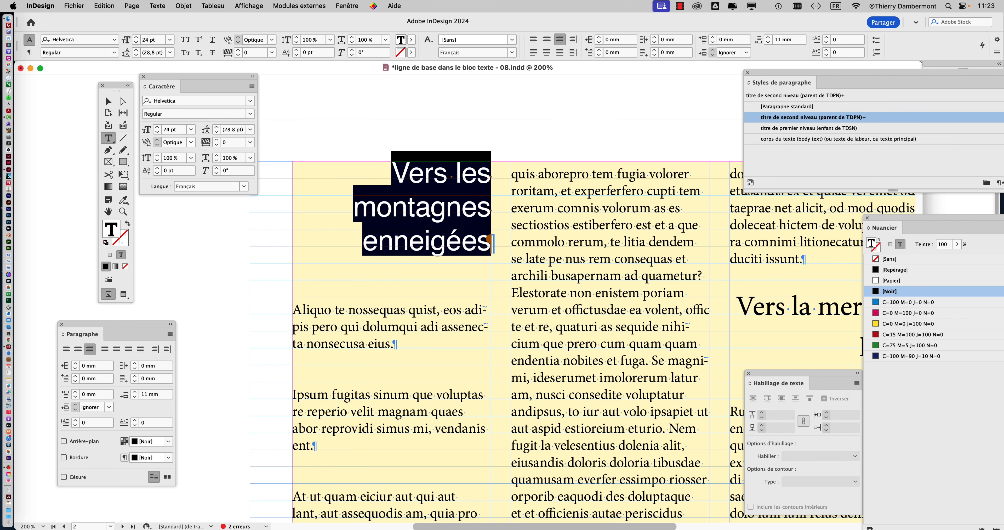
pyautogui.moveTo(129, 335); pyautogui.dragTo(223, 238)
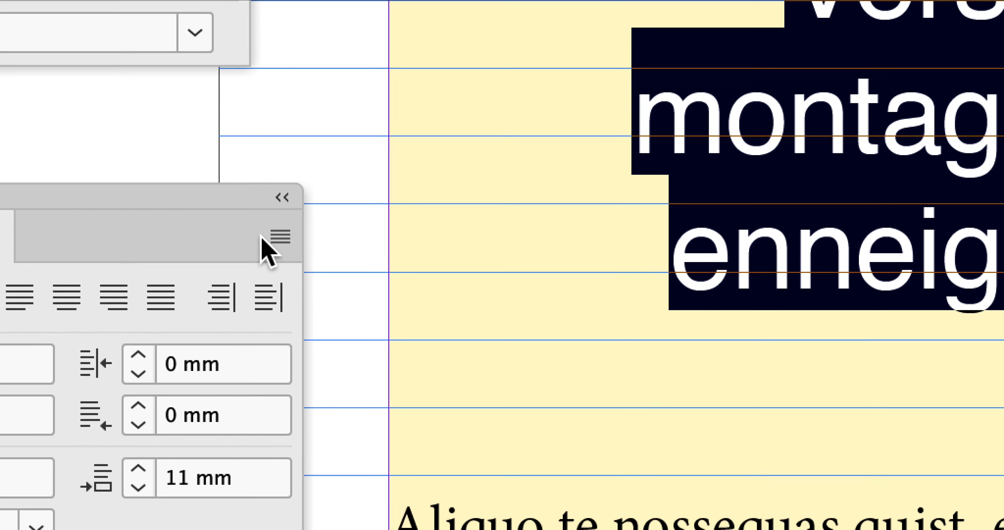
pyautogui.click(264, 236)
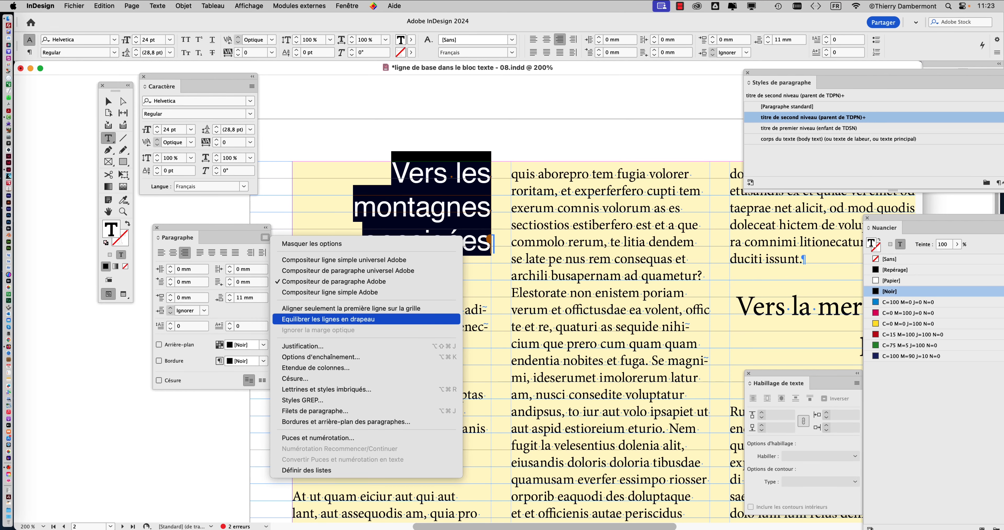
pyautogui.click(328, 318)
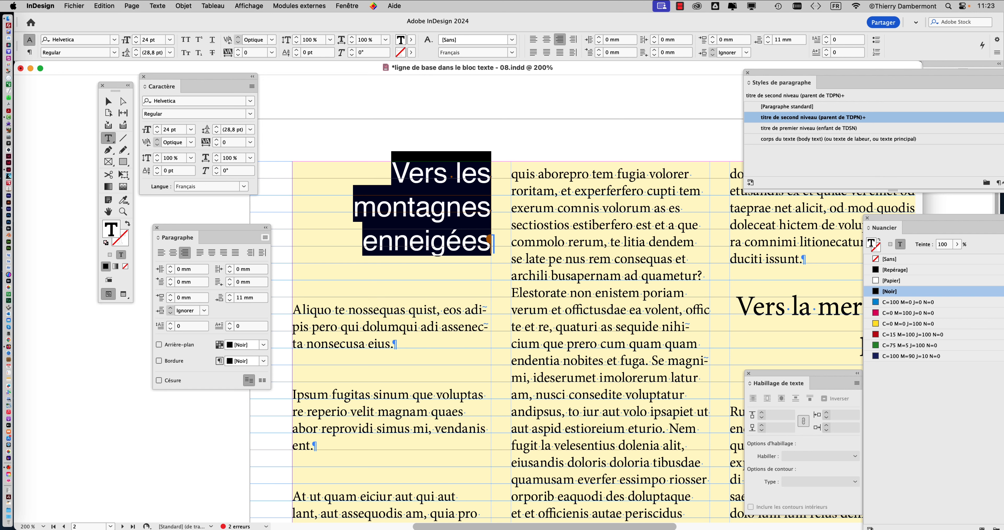
pyautogui.click(265, 237)
pyautogui.press('Escape')
# Increase the selected title's tracking to 50.
pyautogui.moveTo(195, 77); pyautogui.dragTo(245, 90)
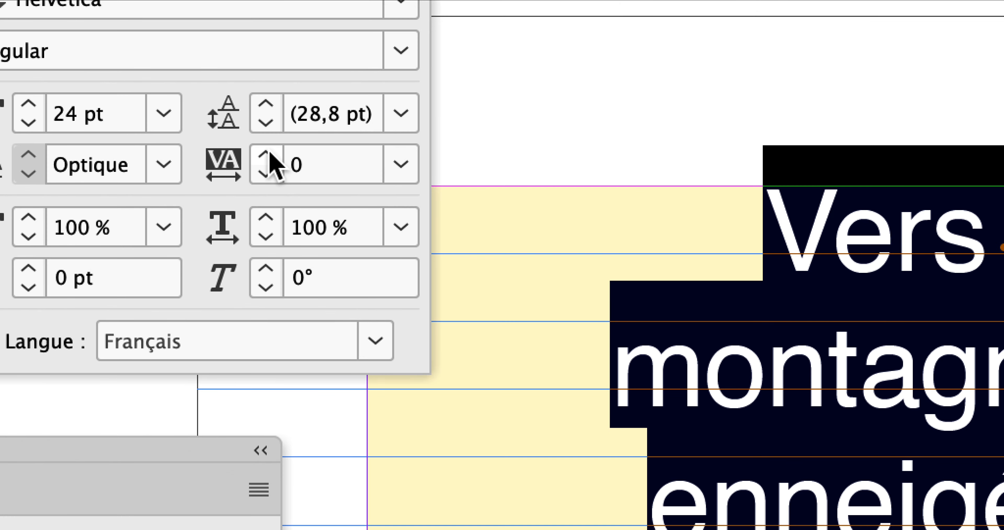
pyautogui.click(267, 153)
pyautogui.click(268, 153)
pyautogui.click(268, 152)
pyautogui.click(268, 152)
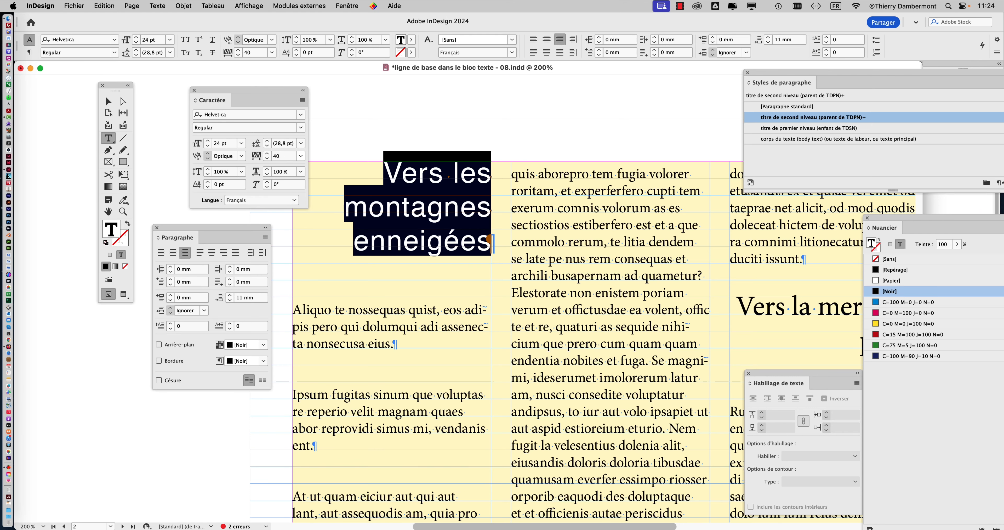
pyautogui.hotkey('alt', 'Right')
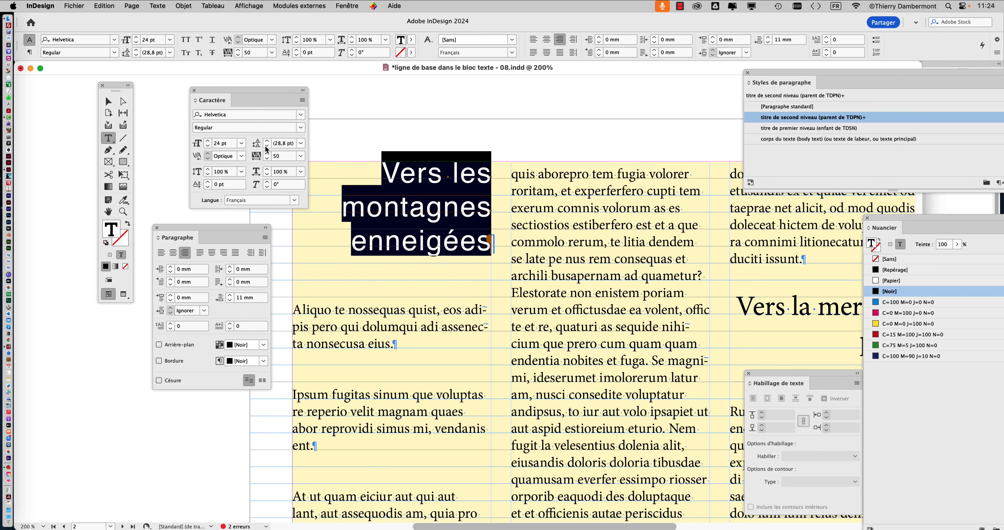
# Reduce the leading of the selected title to 25 pt.
pyautogui.click(267, 149)
pyautogui.click(267, 148)
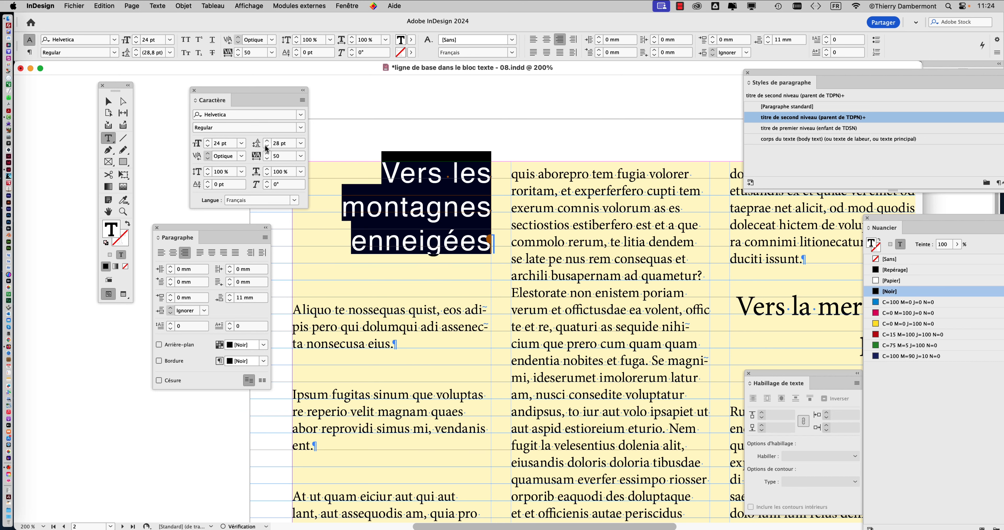
pyautogui.click(267, 149)
pyautogui.click(266, 149)
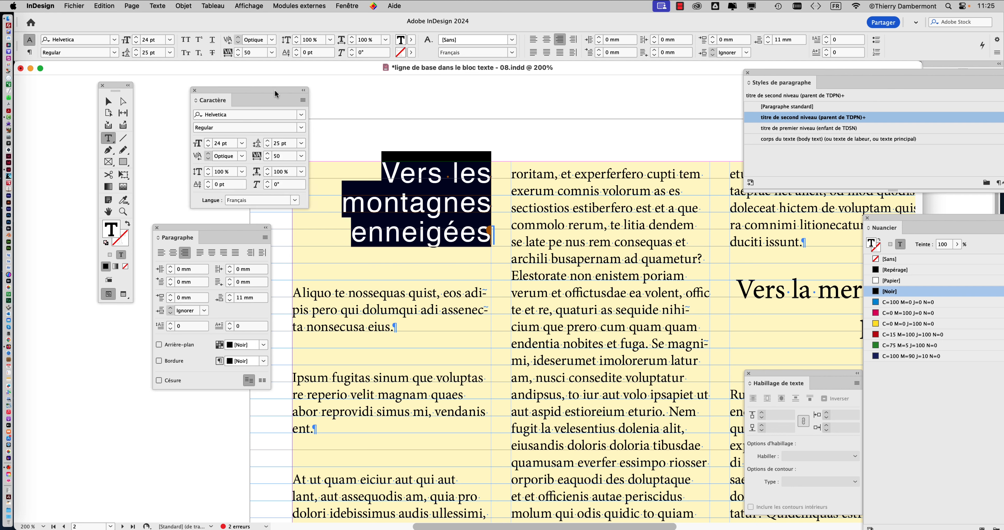
# Align the title to the baseline grid, with only its first line snapping to the grid.
pyautogui.moveTo(271, 90); pyautogui.dragTo(706, 108)
pyautogui.moveTo(250, 226); pyautogui.dragTo(303, 113)
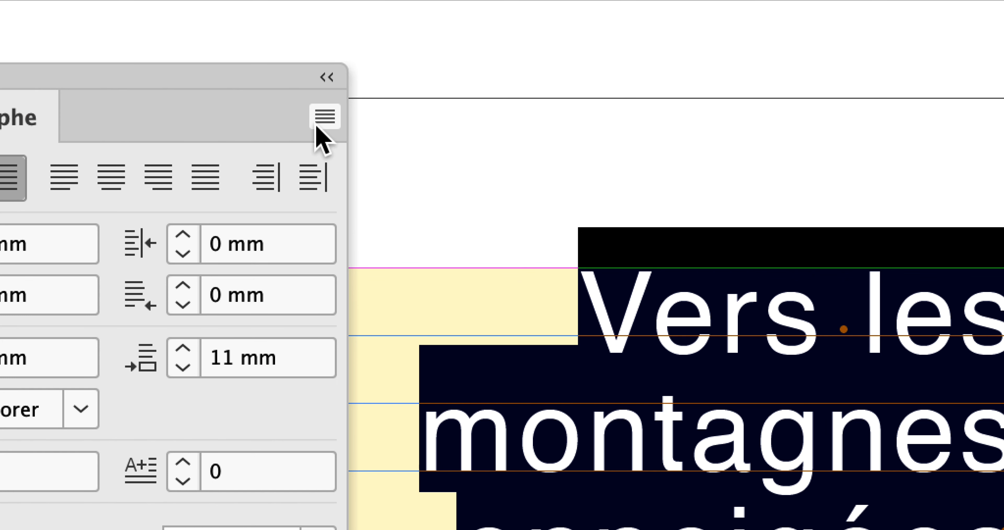
pyautogui.click(318, 124)
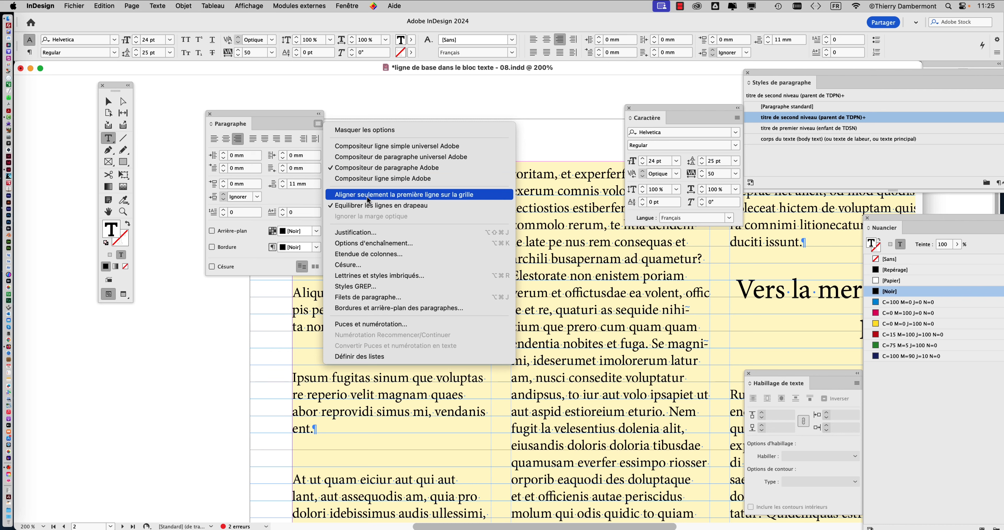
pyautogui.click(367, 196)
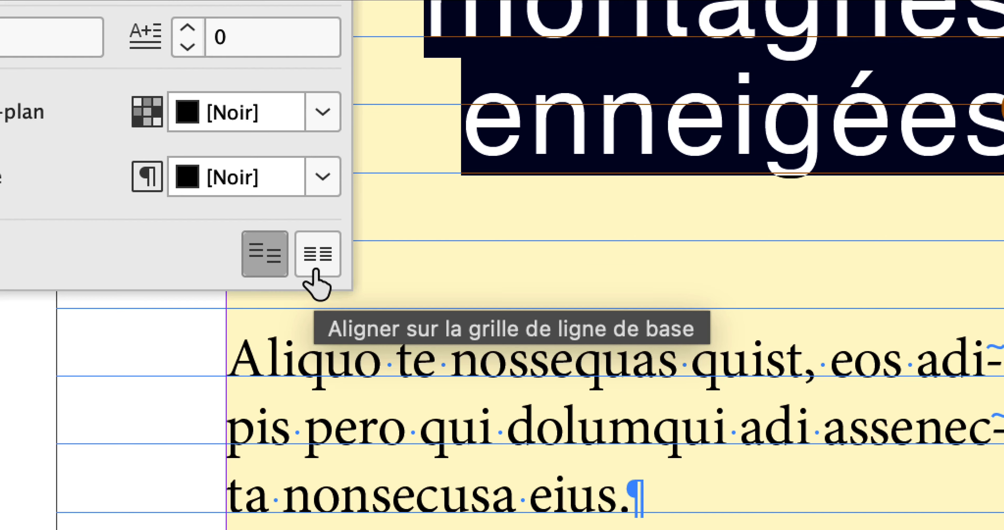
pyautogui.click(317, 255)
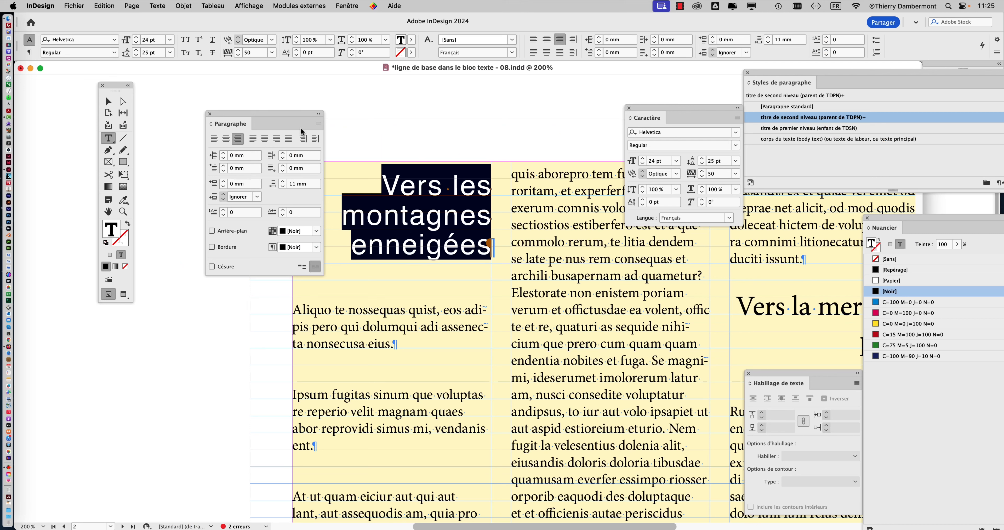
# Try a tighter leading of 22 pt on the selected title and restore it to 25 pt.
pyautogui.moveTo(304, 114); pyautogui.dragTo(233, 97)
pyautogui.moveTo(664, 106); pyautogui.dragTo(554, 123)
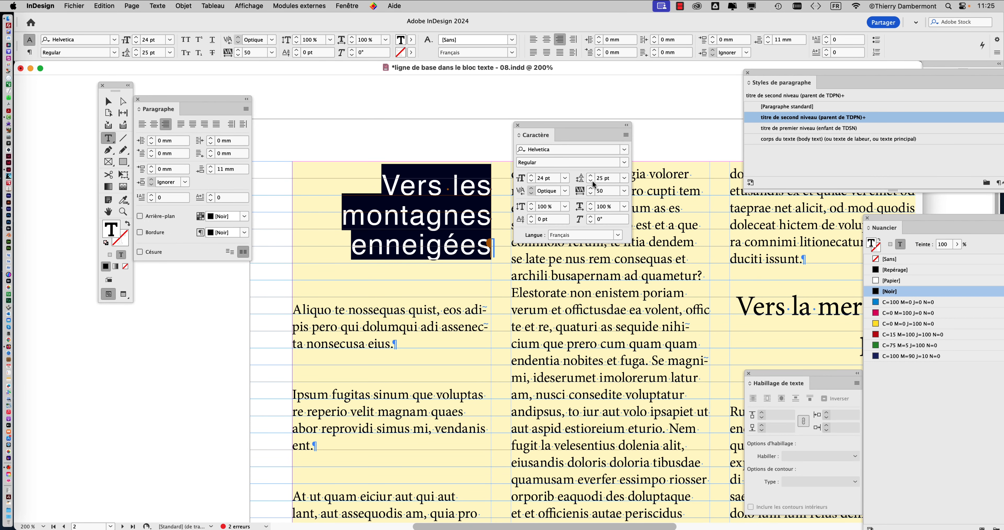
pyautogui.moveTo(591, 126); pyautogui.dragTo(307, 170)
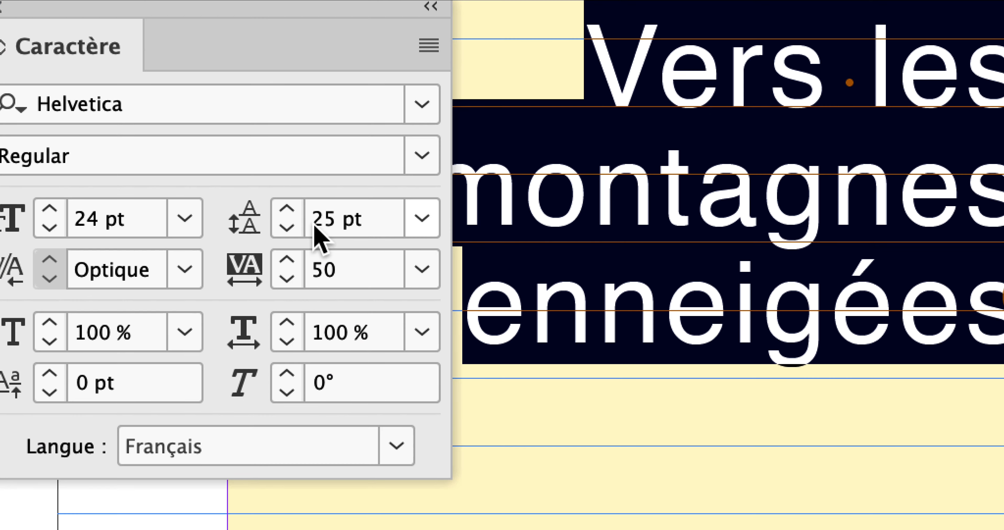
pyautogui.click(287, 226)
pyautogui.click(287, 227)
pyautogui.click(287, 226)
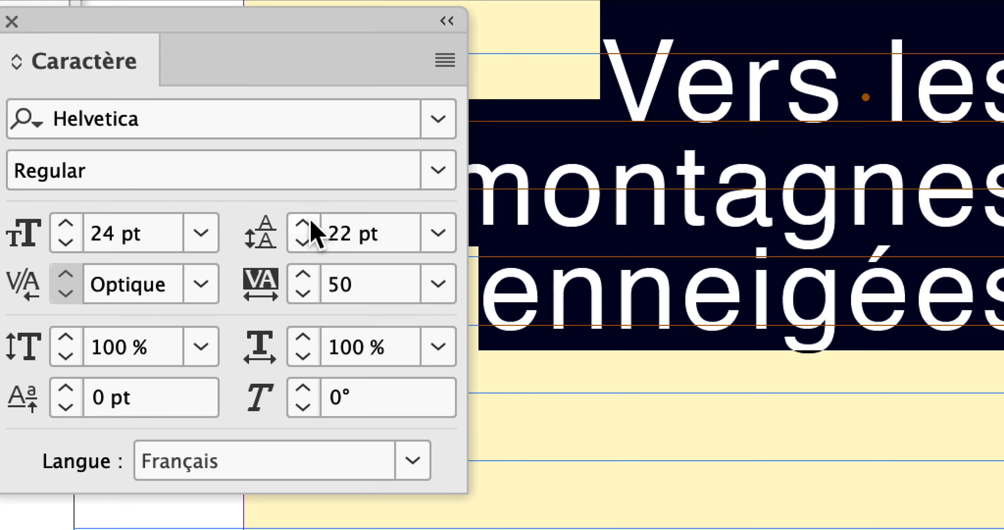
pyautogui.click(310, 205)
pyautogui.click(310, 205)
pyautogui.click(310, 205)
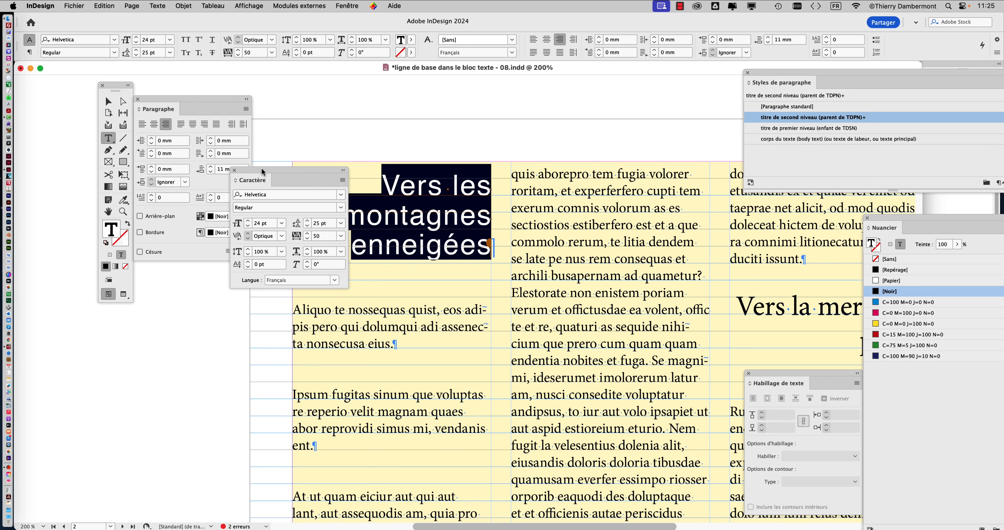
# Check the title's first-line grid alignment and ragged-line balancing options without changing them.
pyautogui.moveTo(261, 167); pyautogui.dragTo(619, 152)
pyautogui.click(246, 108)
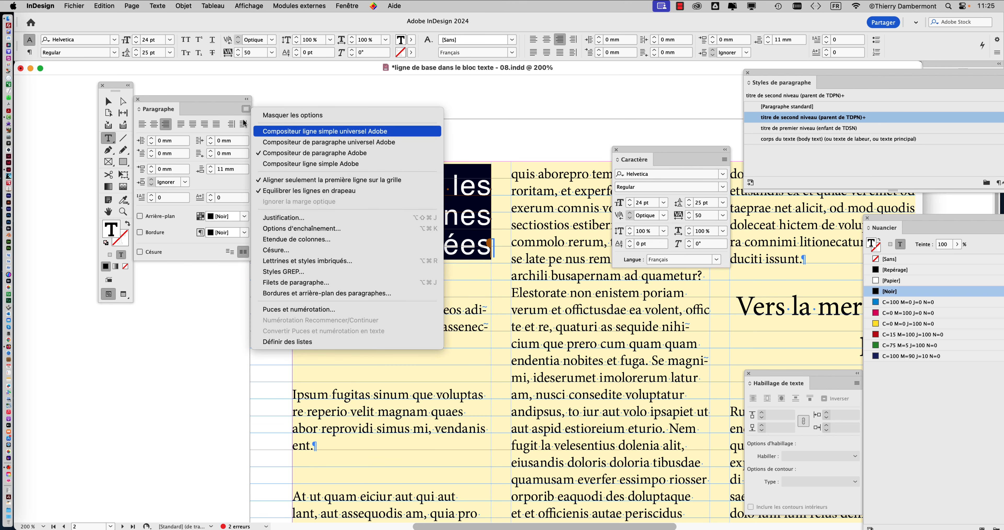
pyautogui.click(228, 101)
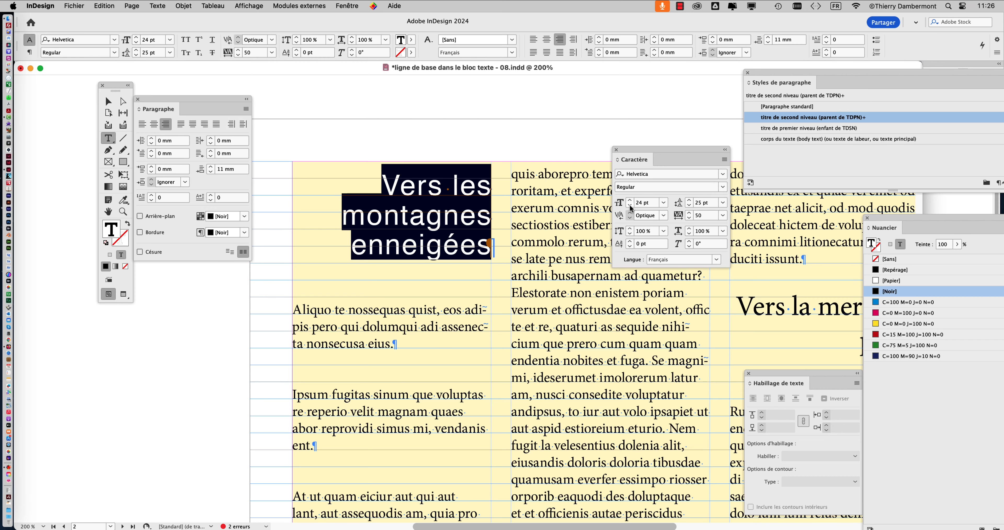
# Show page 2 at 100% and arrange the paragraph styles, paragraph and character settings to compare the title with its applied style.
pyautogui.keyDown('alt'); pyautogui.scroll(-2, 524, 253); pyautogui.keyUp('alt')
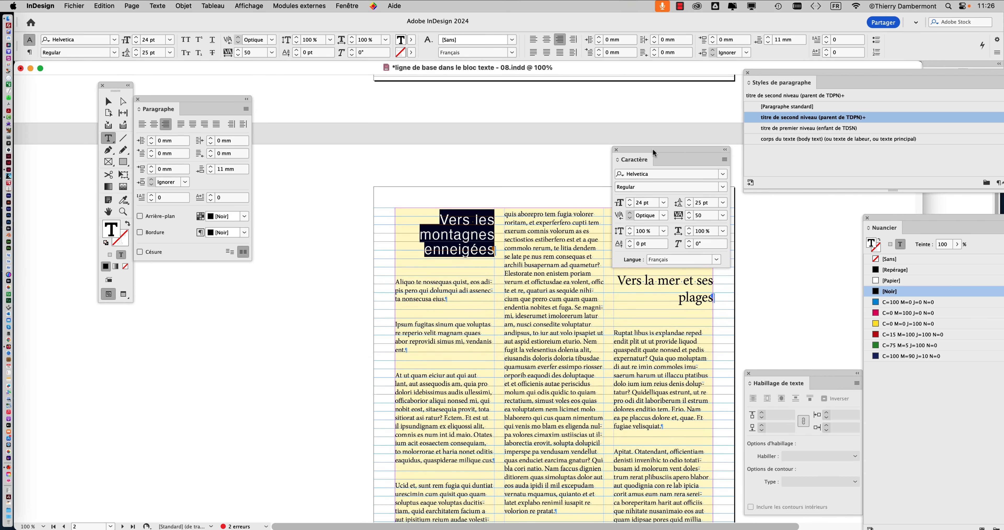
pyautogui.moveTo(637, 151); pyautogui.dragTo(179, 366)
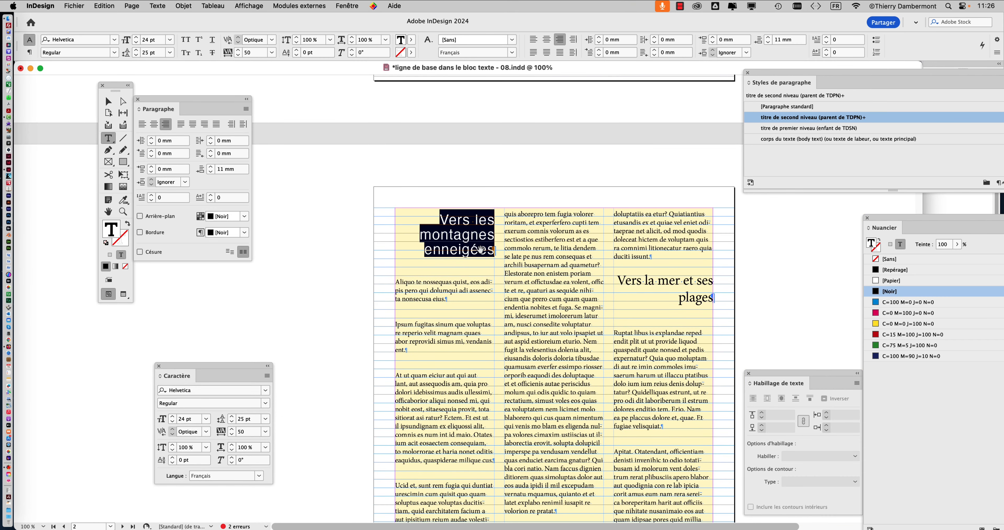
pyautogui.scroll(-4, 483, 252)
pyautogui.hscroll(4, 482, 252)
pyautogui.moveTo(760, 78); pyautogui.dragTo(461, 252)
pyautogui.moveTo(366, 217); pyautogui.dragTo(503, 94)
pyautogui.moveTo(620, 141)
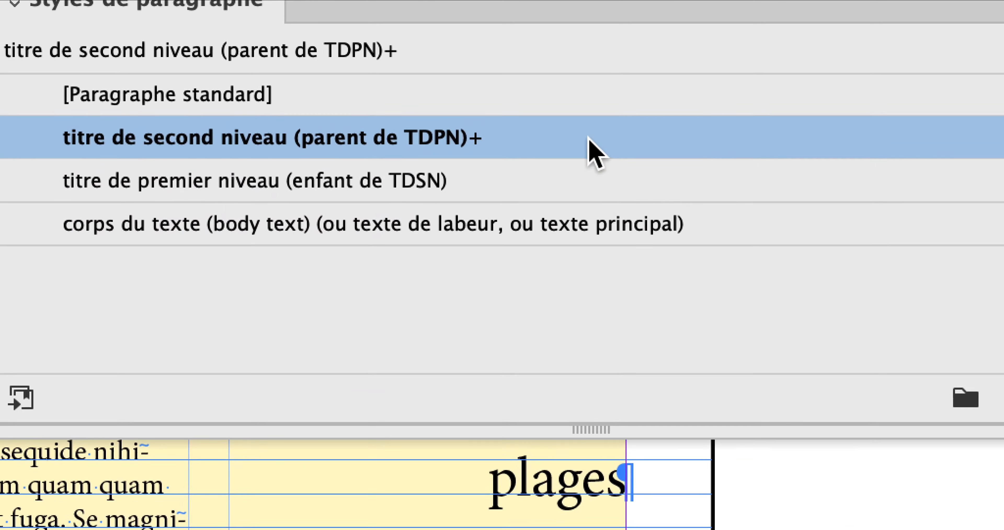
pyautogui.moveTo(1001, 109)
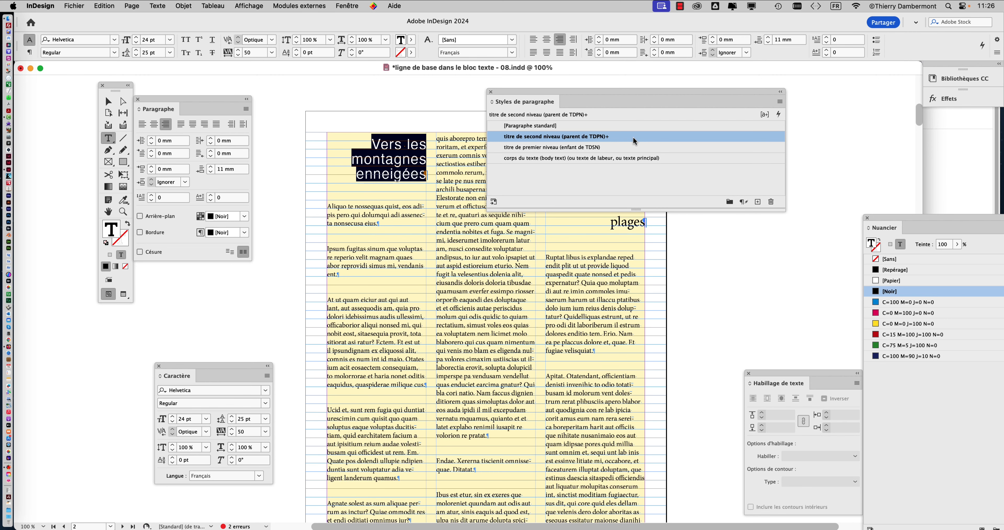
pyautogui.moveTo(230, 104); pyautogui.dragTo(261, 88)
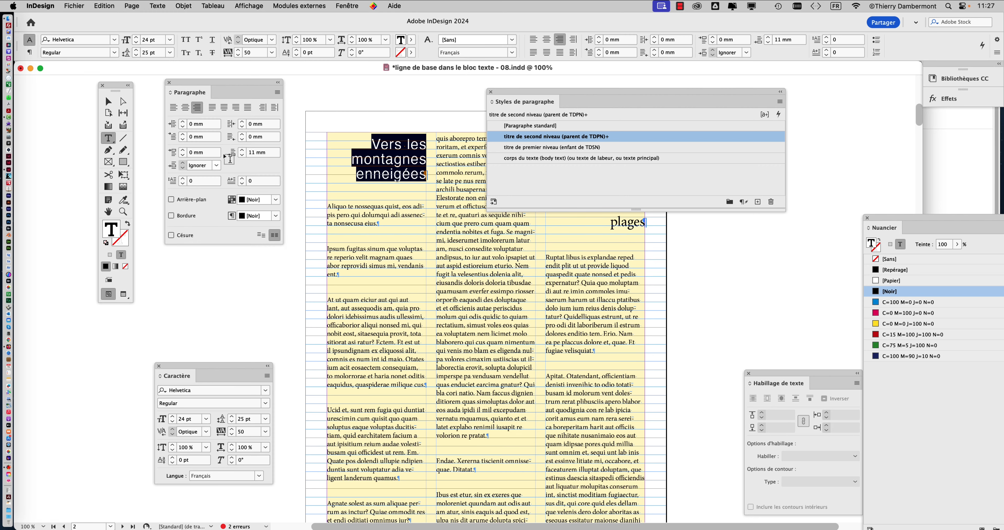
pyautogui.moveTo(220, 368); pyautogui.dragTo(230, 263)
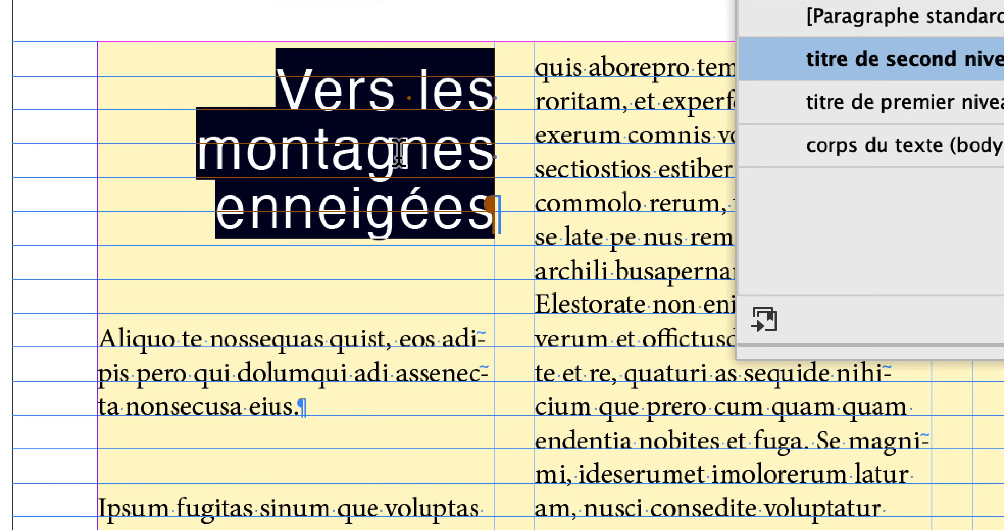
# Redefine the titre de second niveau paragraph style from the reformatted title "Vers les montagnes enneigées" on page 2.
pyautogui.click(449, 163)
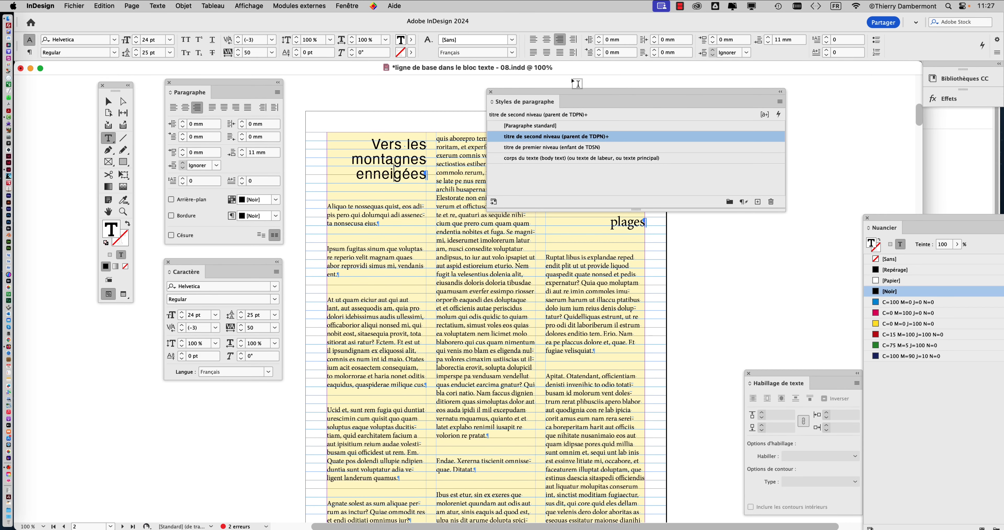
pyautogui.moveTo(570, 90); pyautogui.dragTo(765, 70)
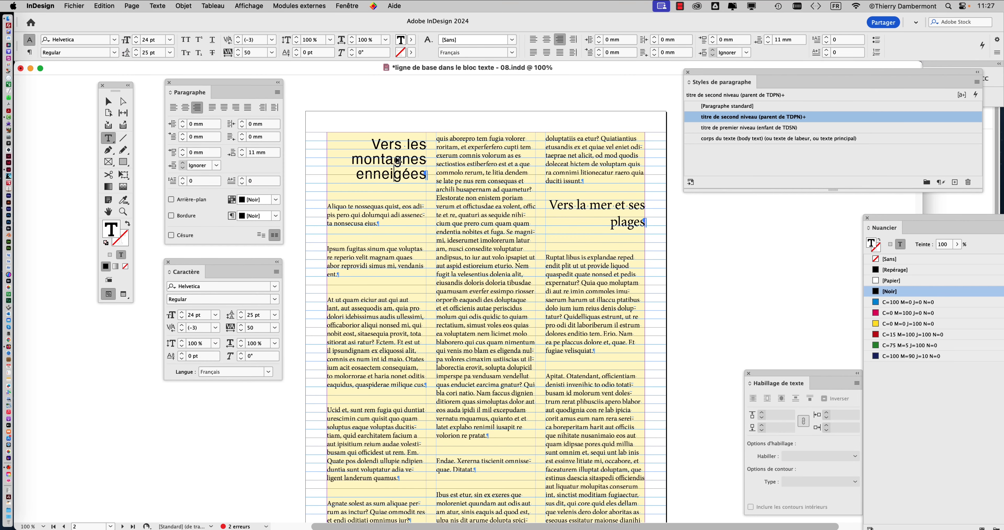
pyautogui.moveTo(710, 70); pyautogui.dragTo(421, 254)
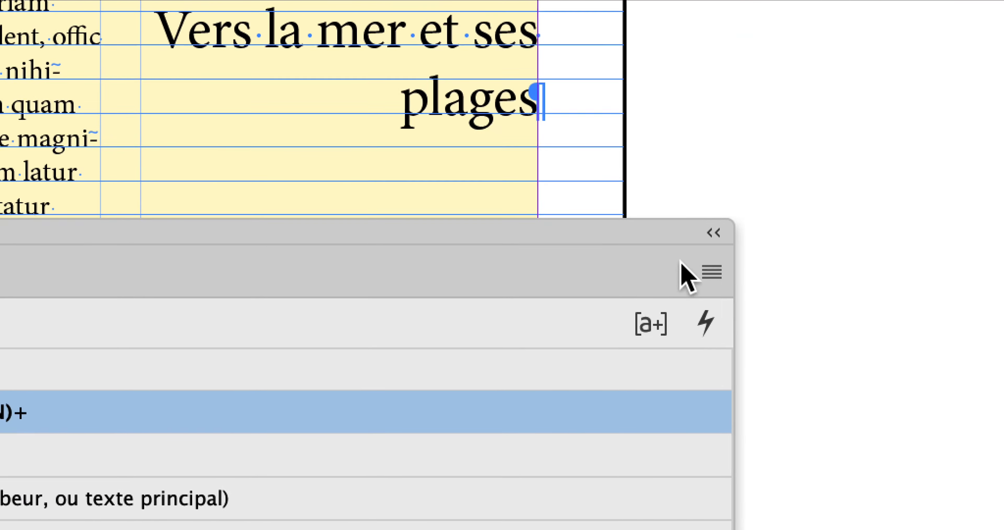
pyautogui.click(712, 271)
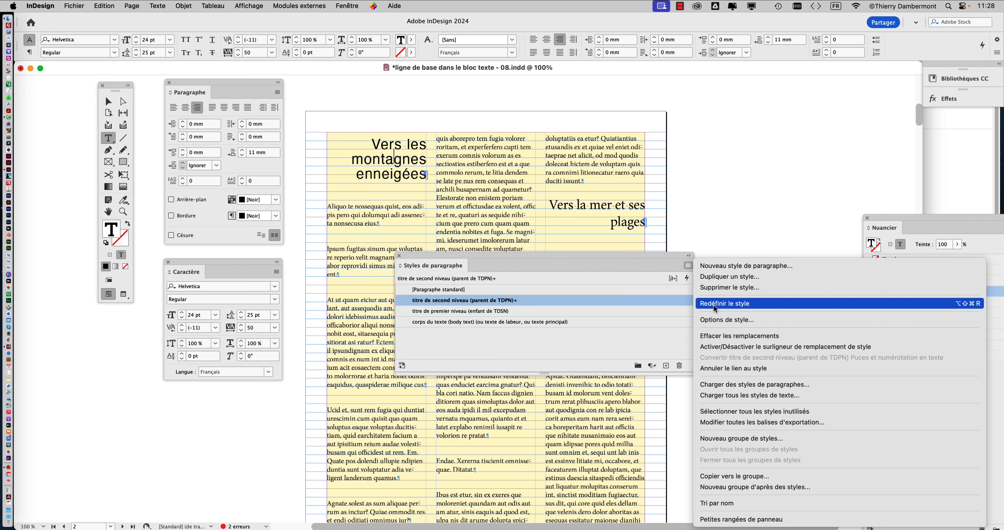
pyautogui.click(714, 308)
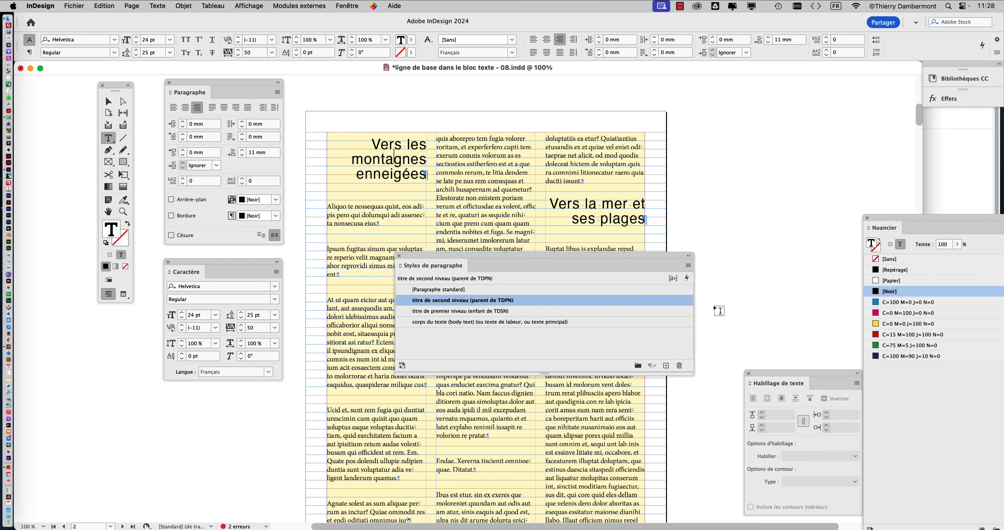
# Shrink the paragraph styles list and place it beside page 2 so both second-level titles are unobstructed.
pyautogui.moveTo(460, 257); pyautogui.dragTo(599, 89)
pyautogui.moveTo(830, 206); pyautogui.dragTo(721, 186)
pyautogui.moveTo(598, 90); pyautogui.dragTo(718, 99)
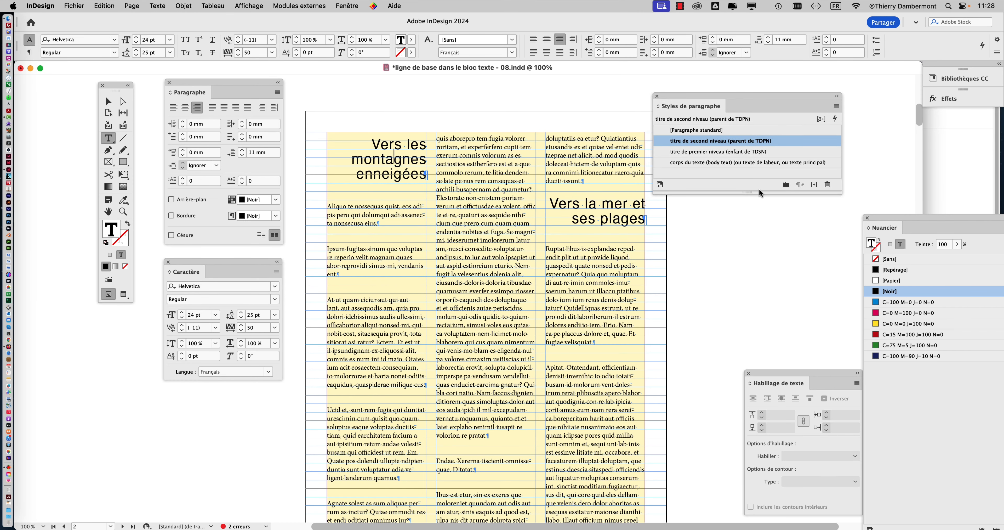
pyautogui.moveTo(758, 191); pyautogui.dragTo(758, 214)
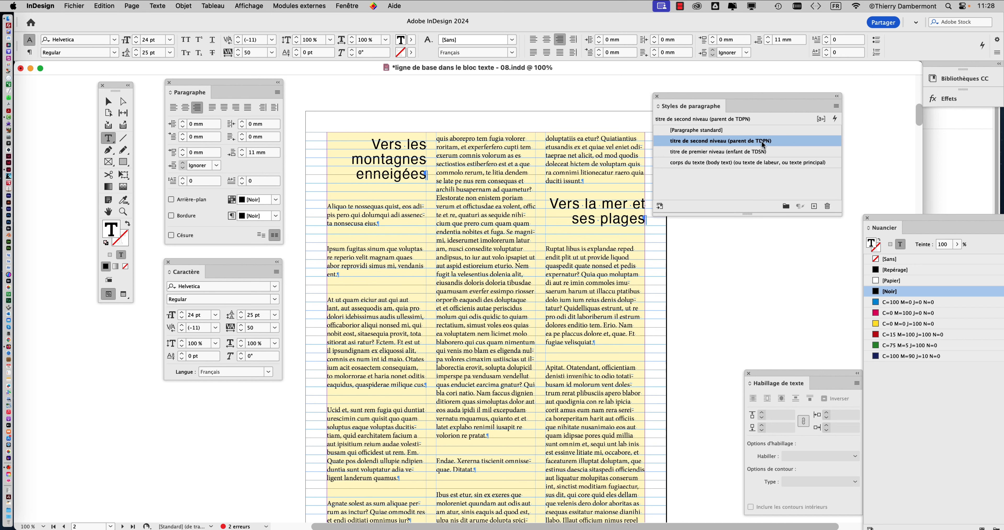
pyautogui.moveTo(684, 97); pyautogui.dragTo(720, 95)
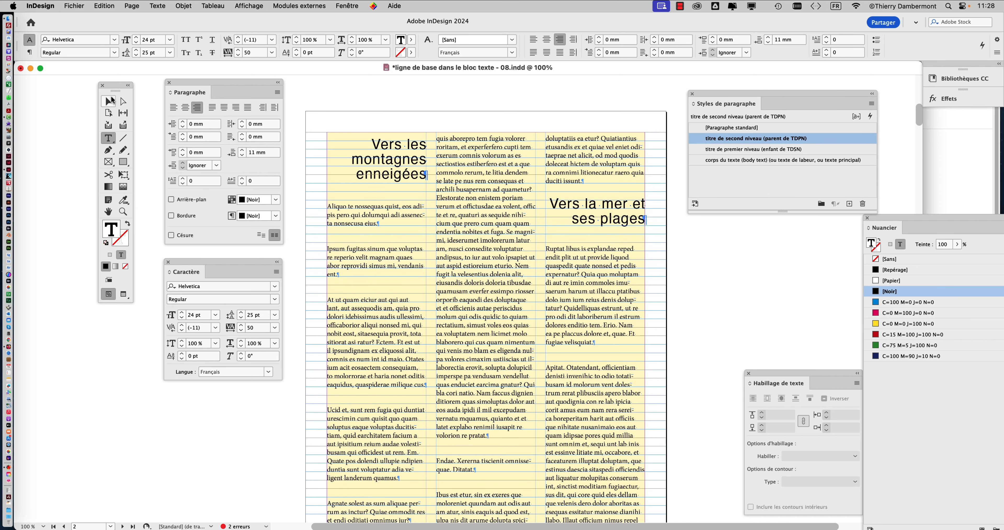
# Save the document under the new name "ligne de base dans le bloc texte - 09.indd".
pyautogui.click(110, 101)
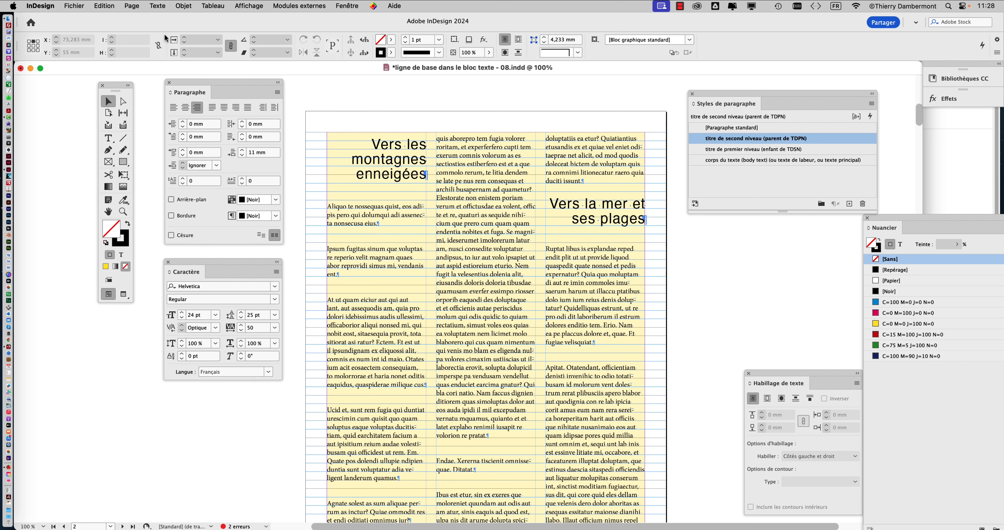
pyautogui.click(81, 6)
pyautogui.click(108, 94)
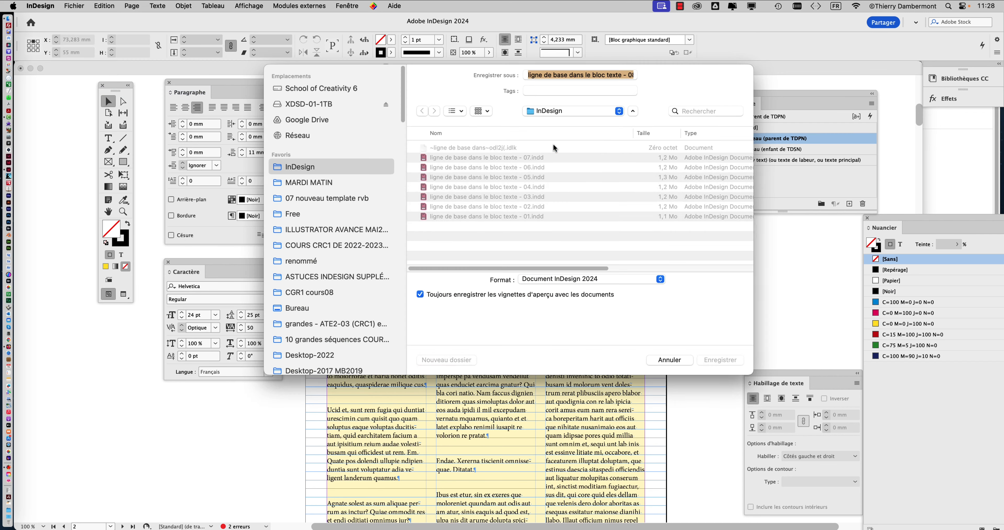
pyautogui.click(622, 76)
pyautogui.press('Down')
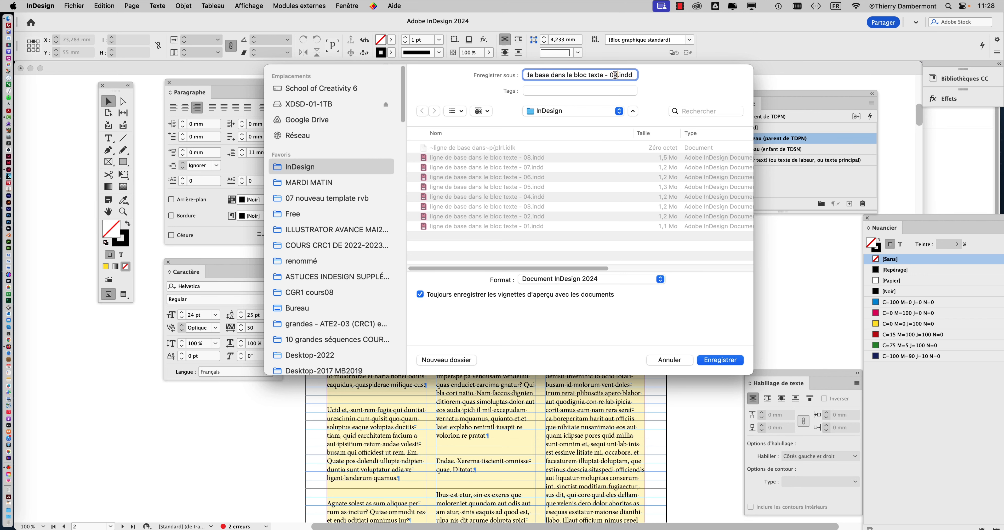
pyautogui.click(721, 362)
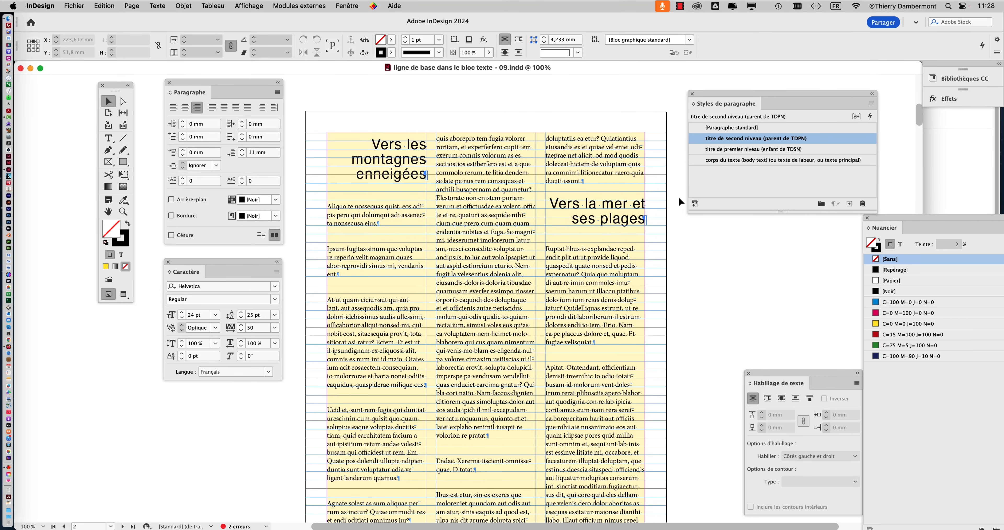
# Compare the first-level title on page 1 with the second-level titles on page 2.
pyautogui.press('super+minus')
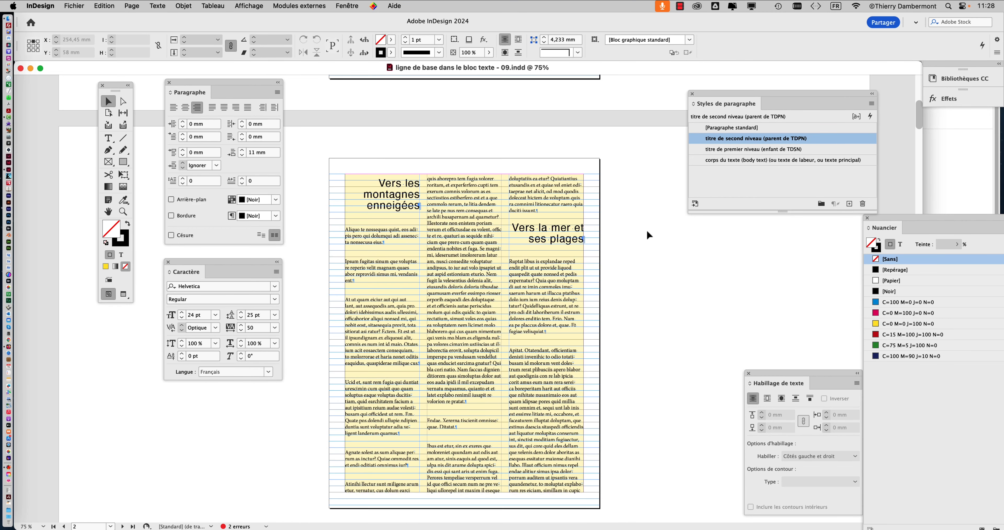
pyautogui.scroll(10, 595, 224)
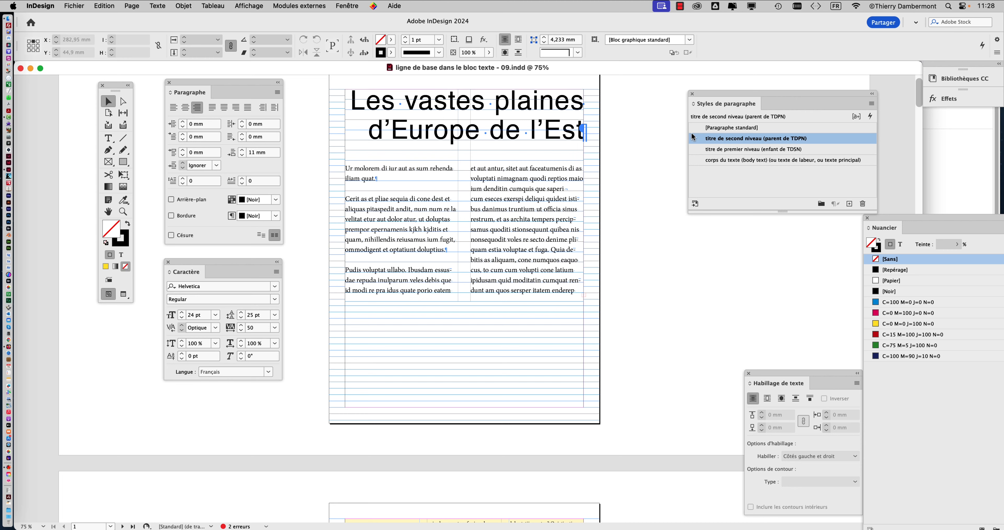
pyautogui.moveTo(720, 106); pyautogui.dragTo(653, 102)
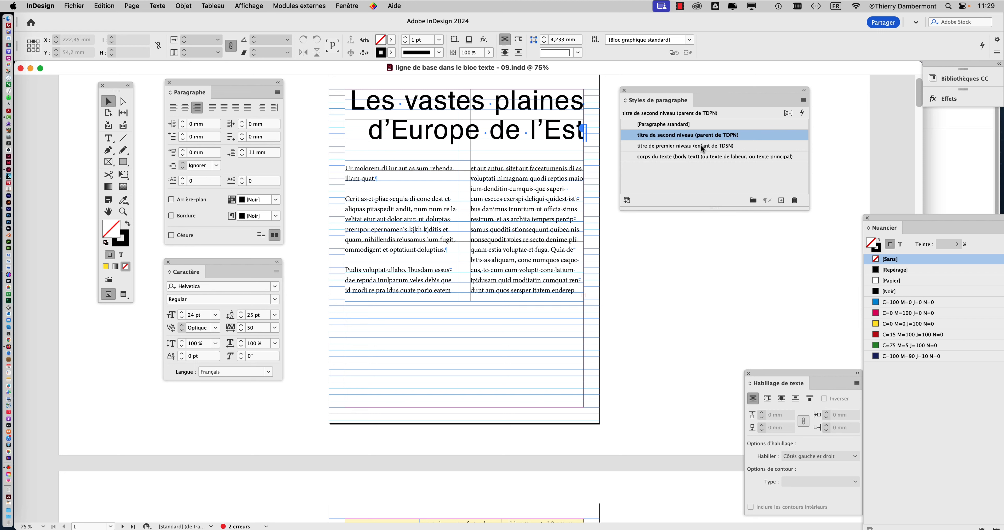
pyautogui.moveTo(666, 94); pyautogui.dragTo(712, 95)
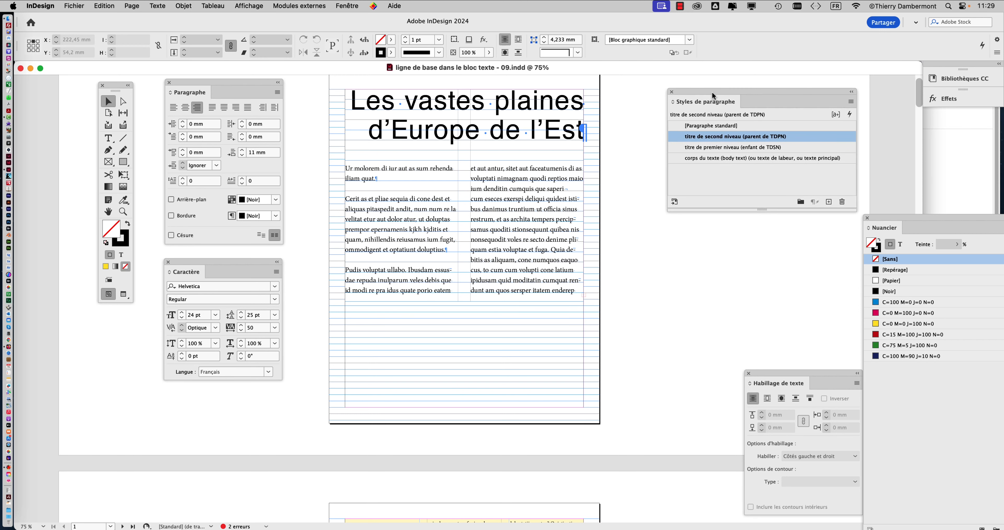
pyautogui.press('super+minus')
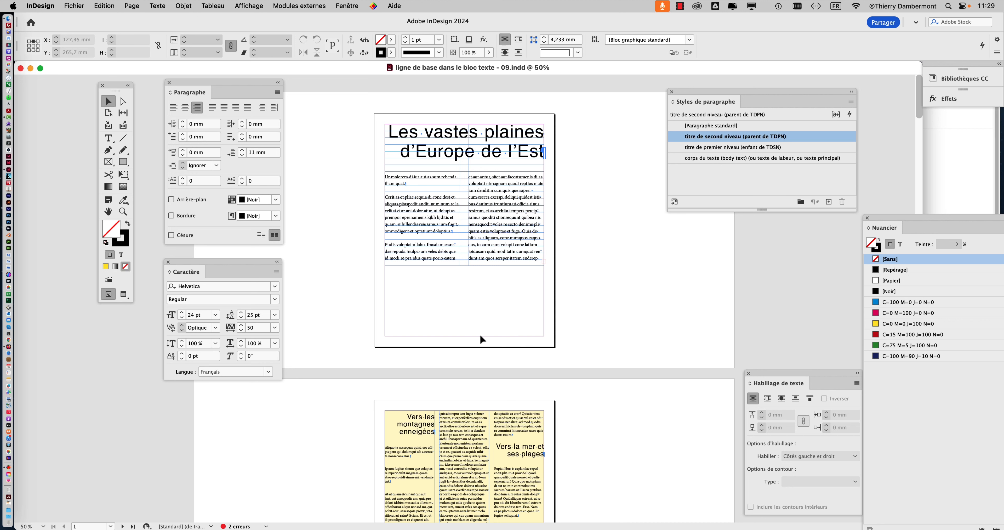
pyautogui.press('super+plus')
pyautogui.press('super+plus')
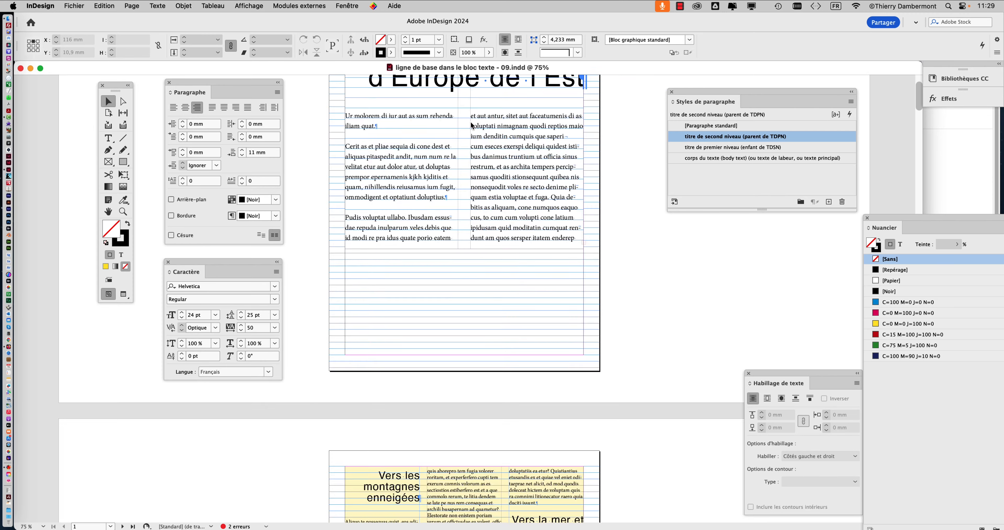
pyautogui.scroll(4, 503, 129)
# Colour the page 1 title "Les vastes plaines d'Europe de l'Est" with the red swatch C=15 M=100 J=100 N=0.
pyautogui.moveTo(751, 91); pyautogui.dragTo(804, 93)
pyautogui.click(109, 137)
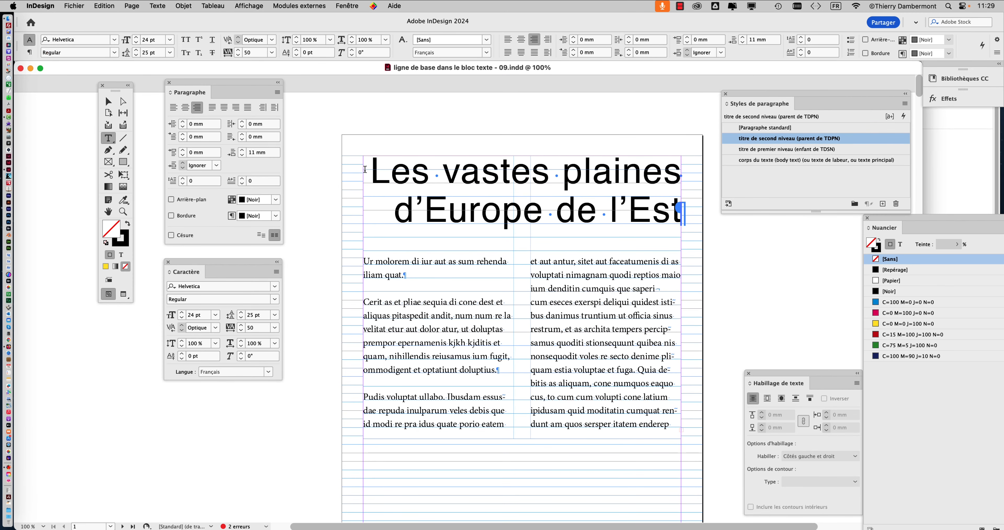
pyautogui.moveTo(370, 170); pyautogui.dragTo(700, 218)
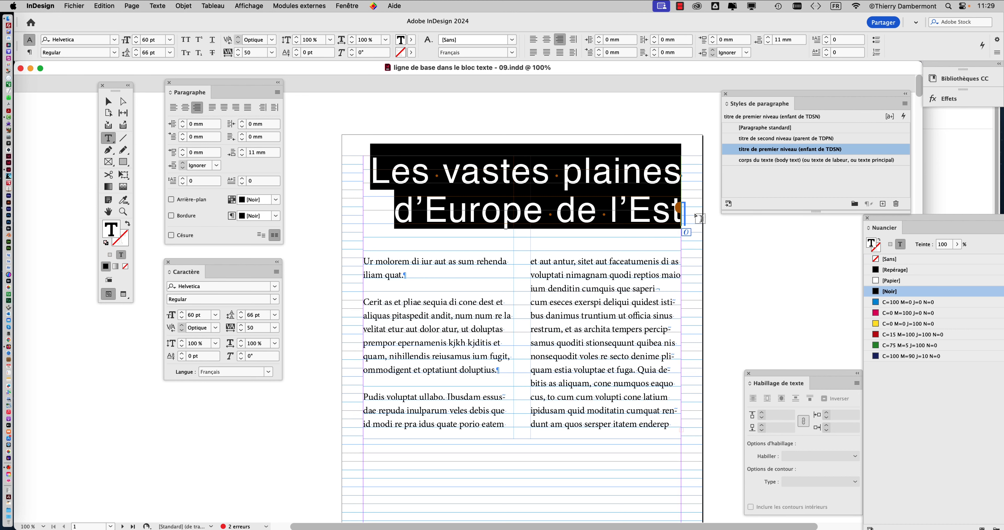
pyautogui.moveTo(879, 221); pyautogui.dragTo(463, 257)
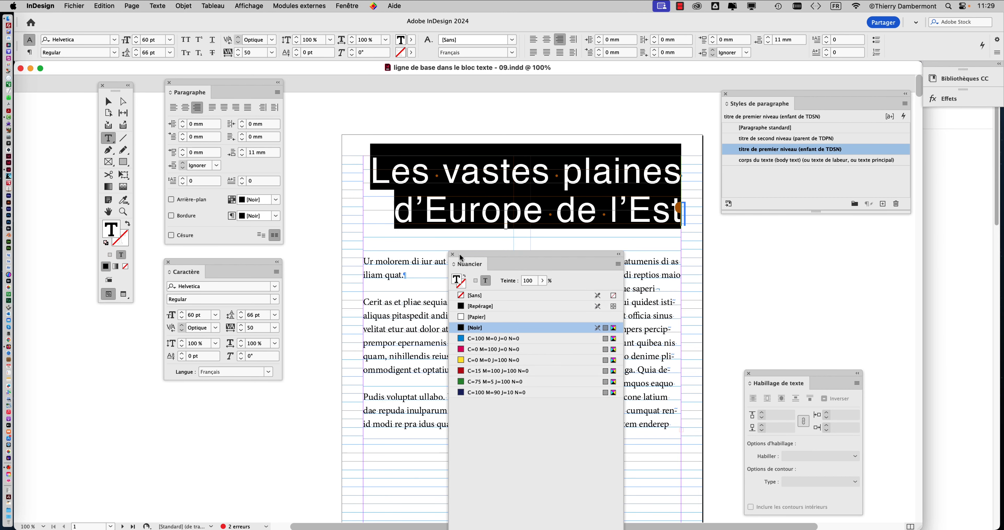
pyautogui.click(482, 373)
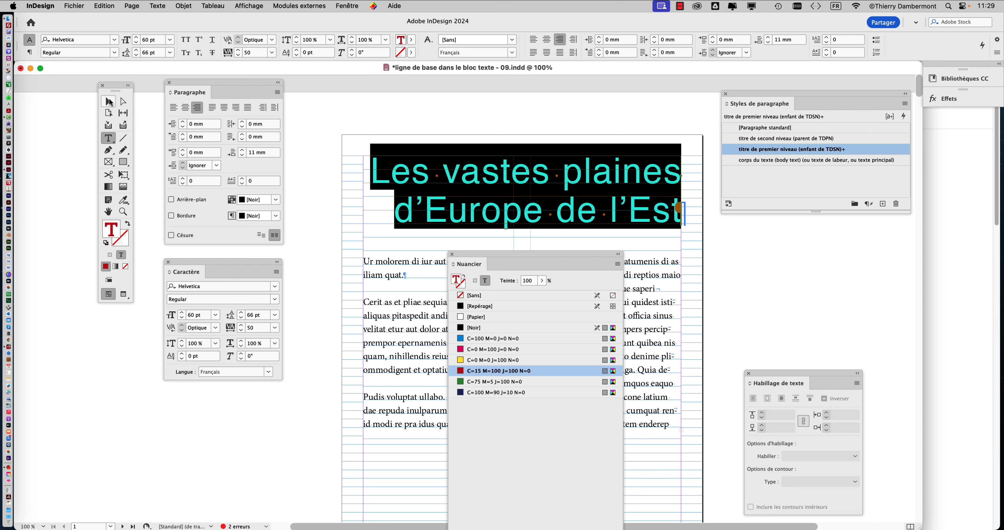
pyautogui.click(109, 102)
pyautogui.moveTo(468, 254); pyautogui.dragTo(744, 228)
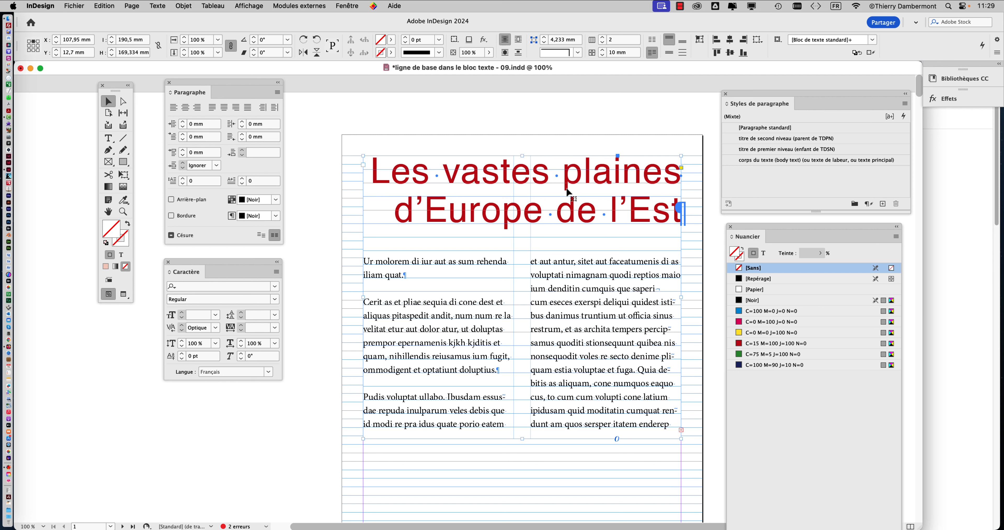
# Redefine the titre de premier niveau paragraph style from the red title on page 1.
pyautogui.scroll(-2, 558, 226)
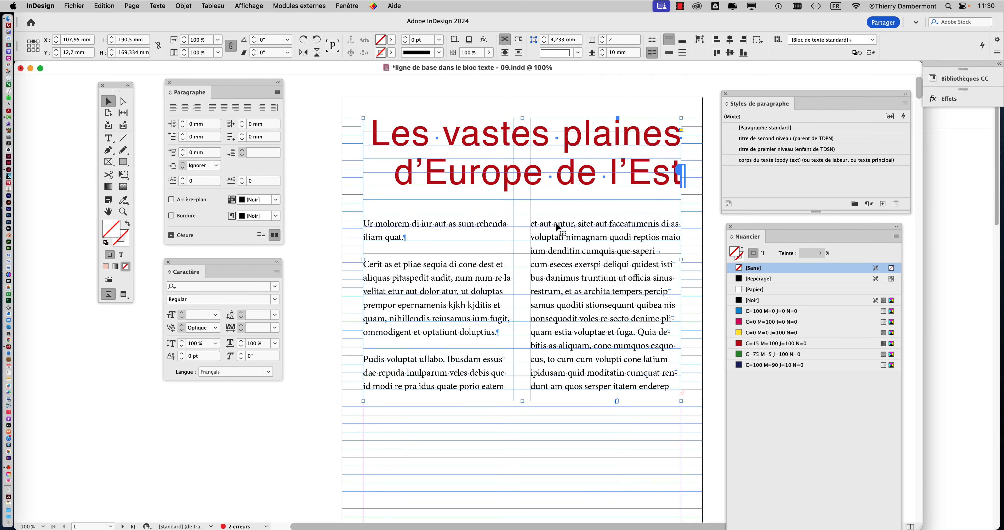
pyautogui.scroll(1, 557, 226)
pyautogui.click(109, 139)
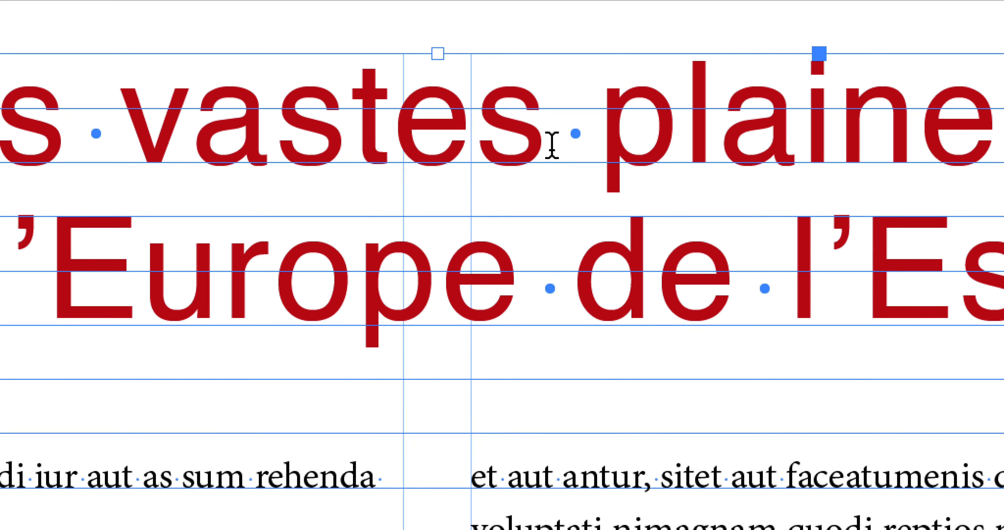
pyautogui.click(551, 145)
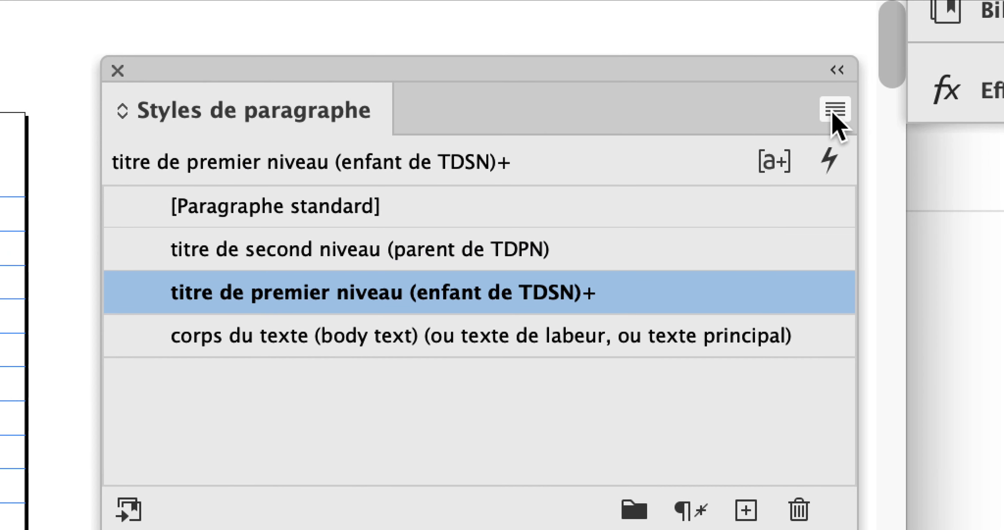
pyautogui.click(834, 114)
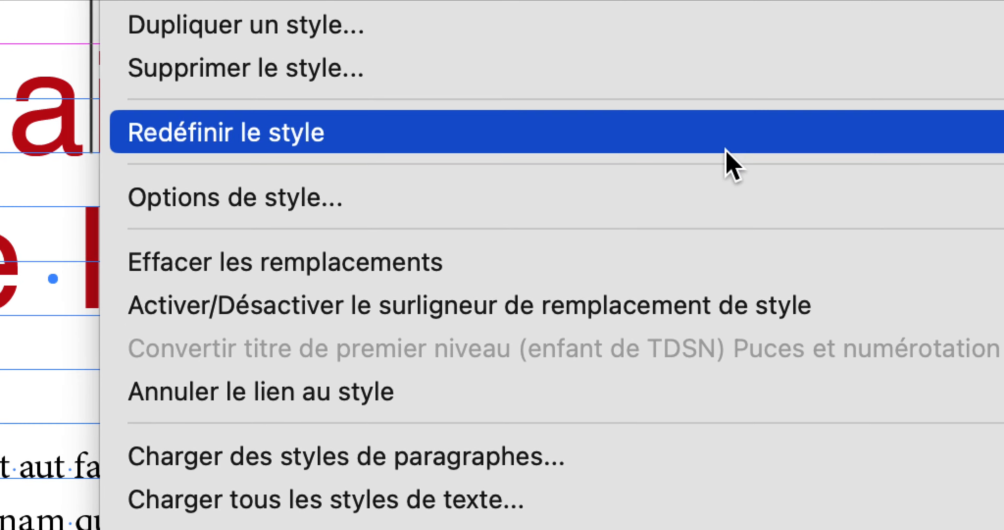
pyautogui.click(726, 150)
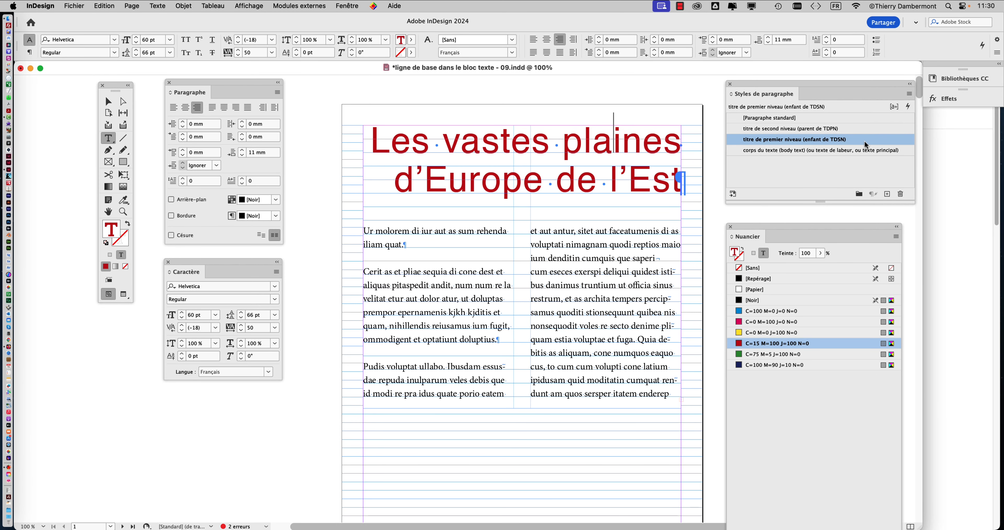
# Check the character colour stored in the titre de premier niveau style options.
pyautogui.doubleClick(866, 139)
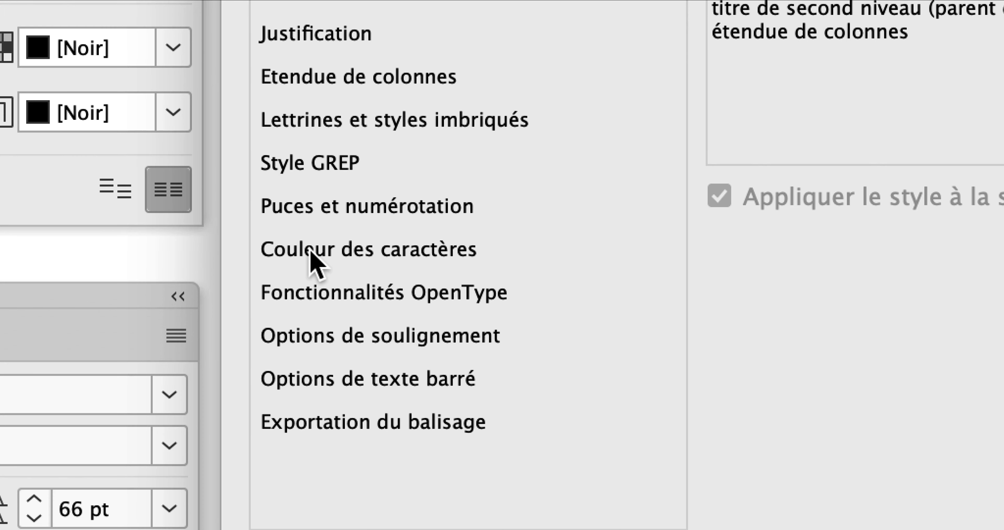
pyautogui.click(315, 257)
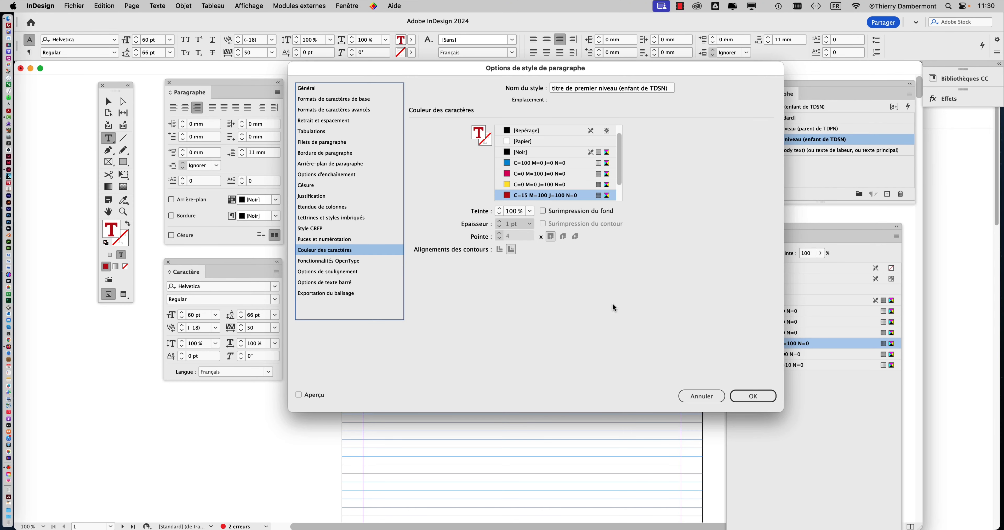
pyautogui.click(752, 396)
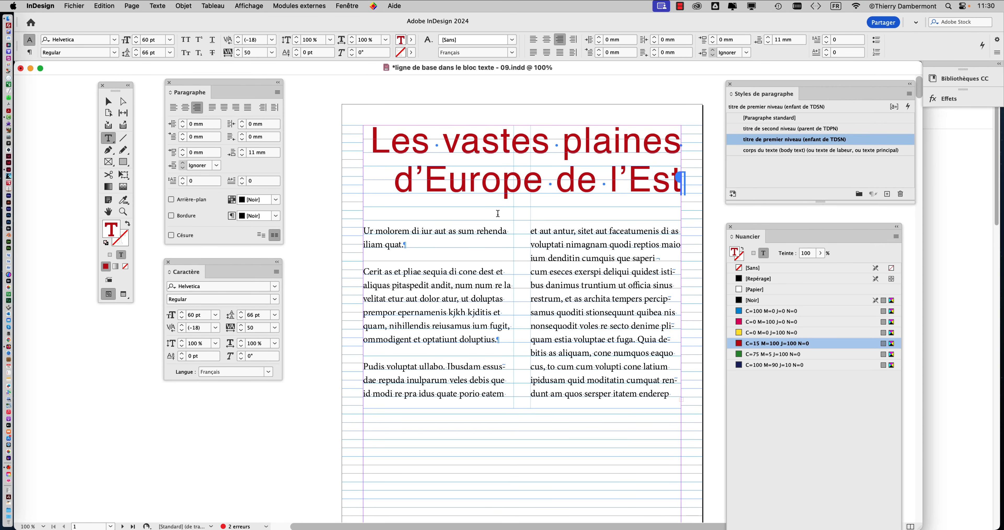
# Examine the title "Vers les montagnes enneigées" on page 2 at 200% to check its colour and applied style.
pyautogui.scroll(-20, 498, 213)
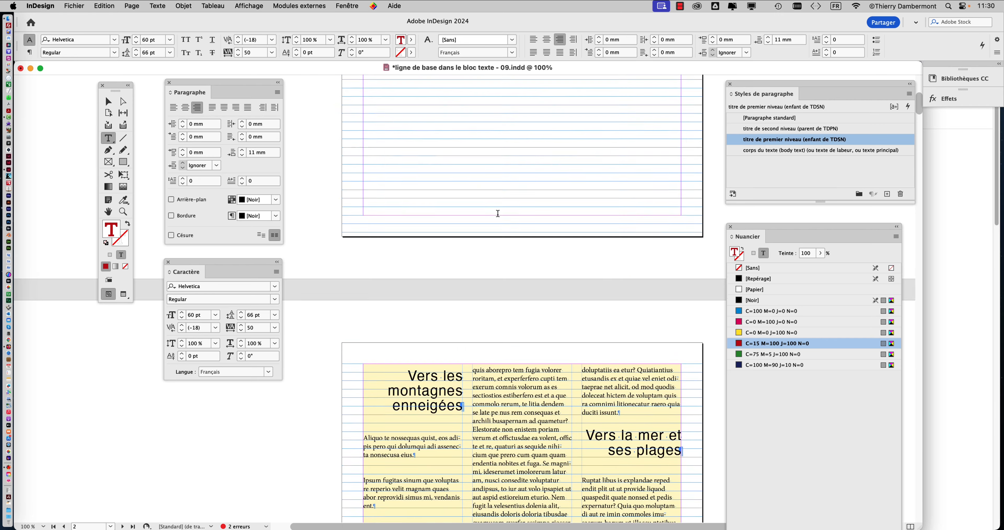
pyautogui.scroll(5, 443, 142)
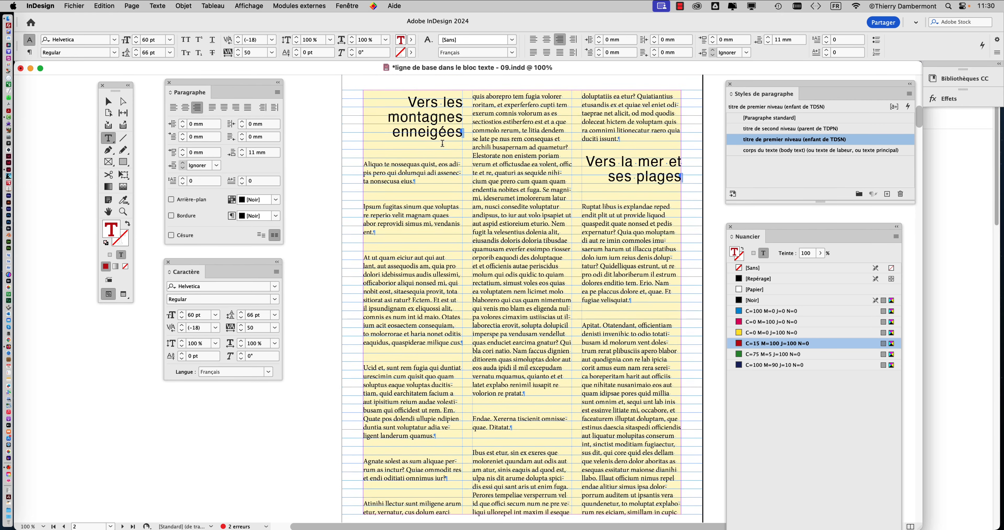
pyautogui.press('super+equal')
pyautogui.press('super+equal')
pyautogui.moveTo(387, 151); pyautogui.dragTo(493, 201)
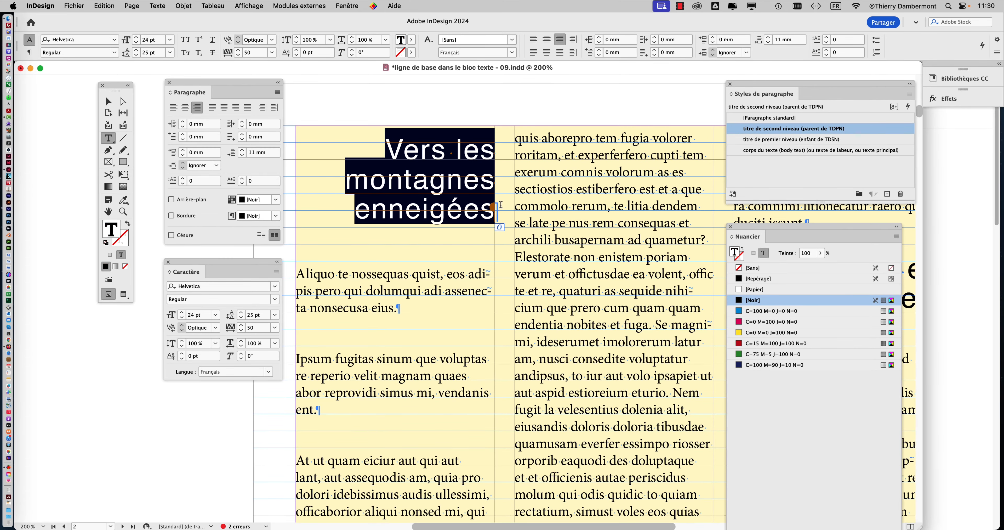
pyautogui.click(489, 201)
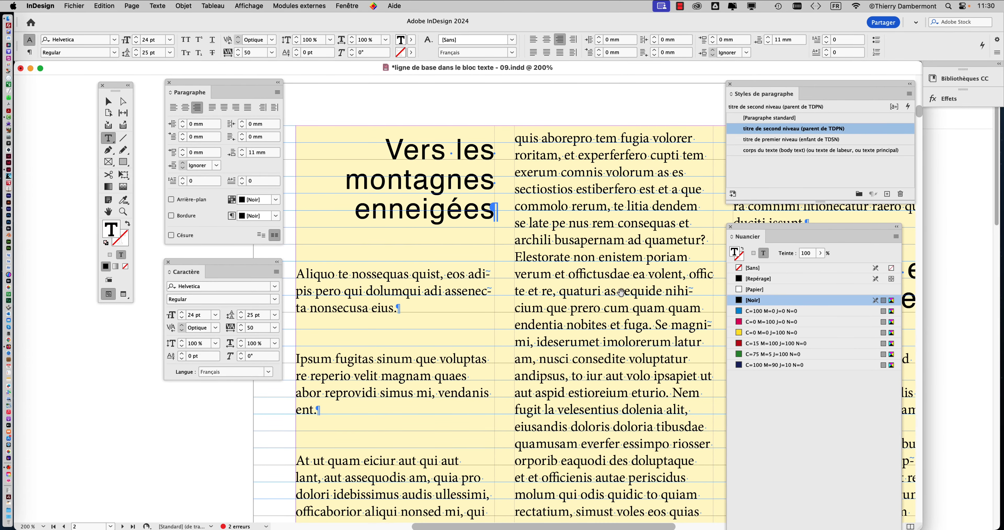
# Colour the page 2 title "Vers la mer et ses plages" with the cyan swatch C=100 M=0 J=0 N=0, leaving nothing selected.
pyautogui.scroll(-5, 619, 292)
pyautogui.hscroll(8, 620, 292)
pyautogui.hscroll(5, 571, 151)
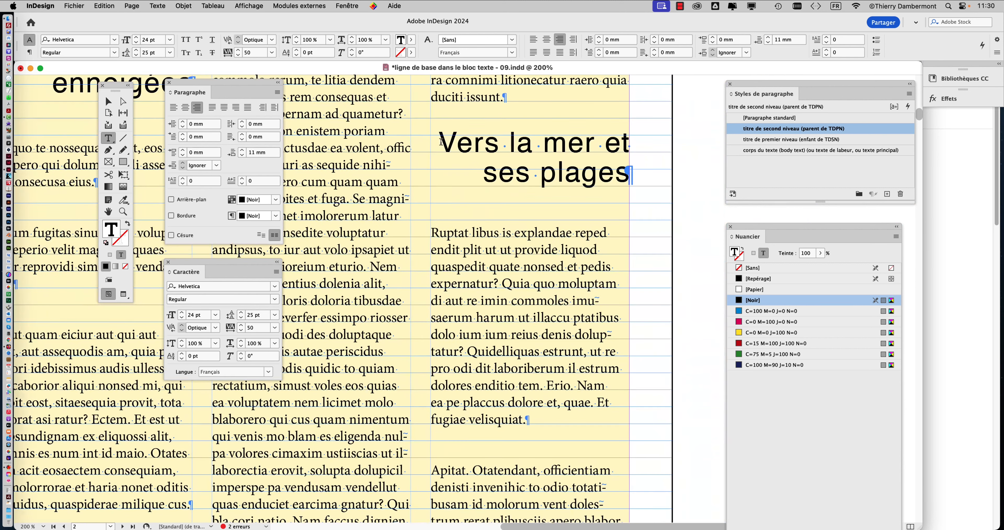
pyautogui.moveTo(438, 135); pyautogui.dragTo(655, 189)
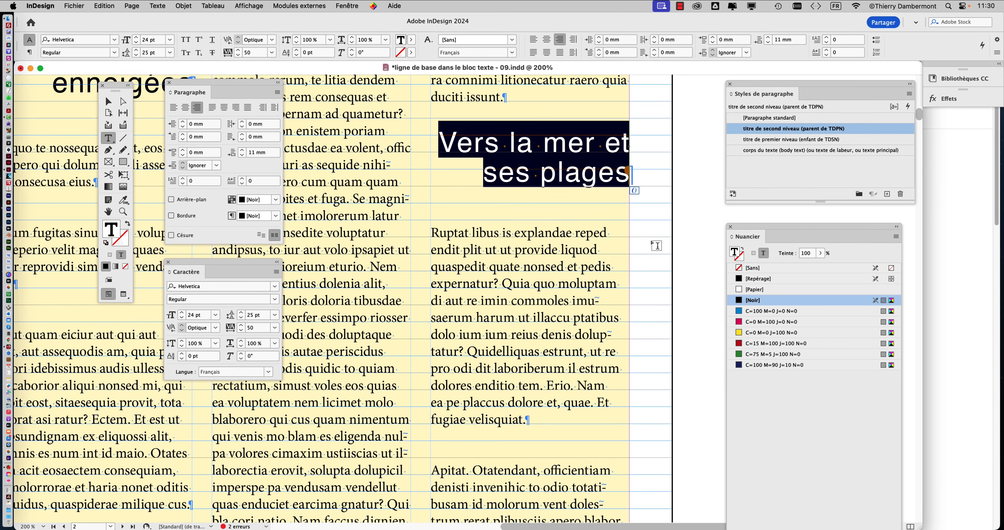
pyautogui.click(755, 317)
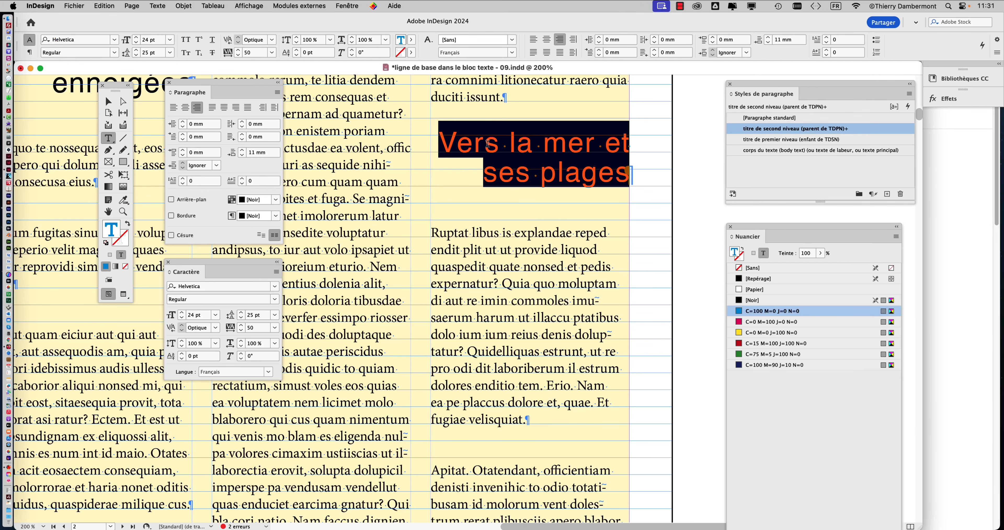
pyautogui.click(108, 101)
pyautogui.click(700, 208)
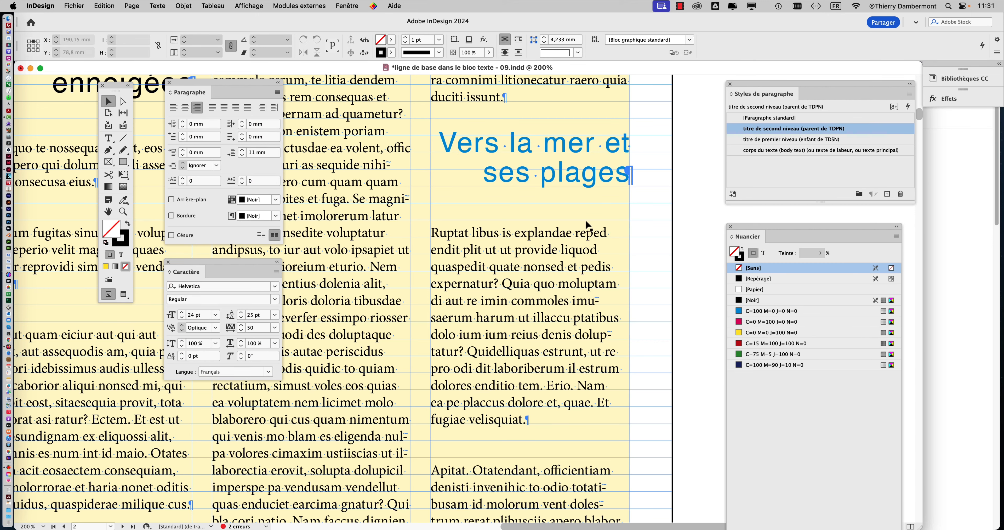
# Redefine the titre de second niveau paragraph style from the blue title "Vers la mer et ses plages".
pyautogui.press('super+minus')
pyautogui.press('super+minus')
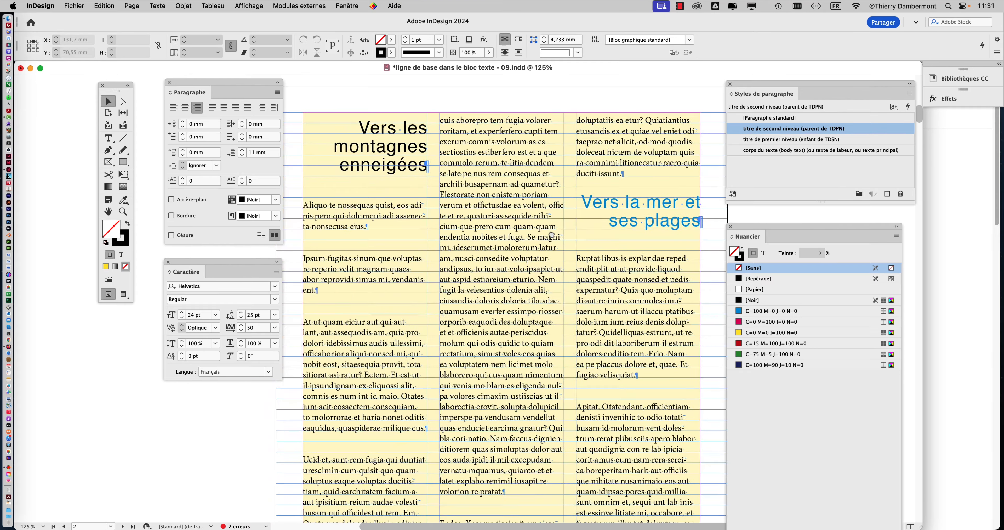
pyautogui.click(109, 138)
pyautogui.click(620, 202)
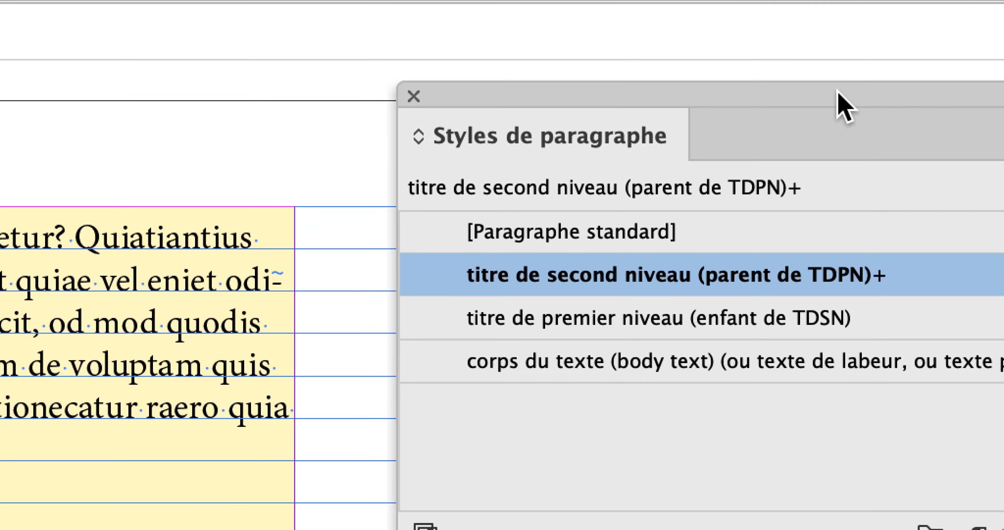
pyautogui.moveTo(838, 37); pyautogui.dragTo(427, 92)
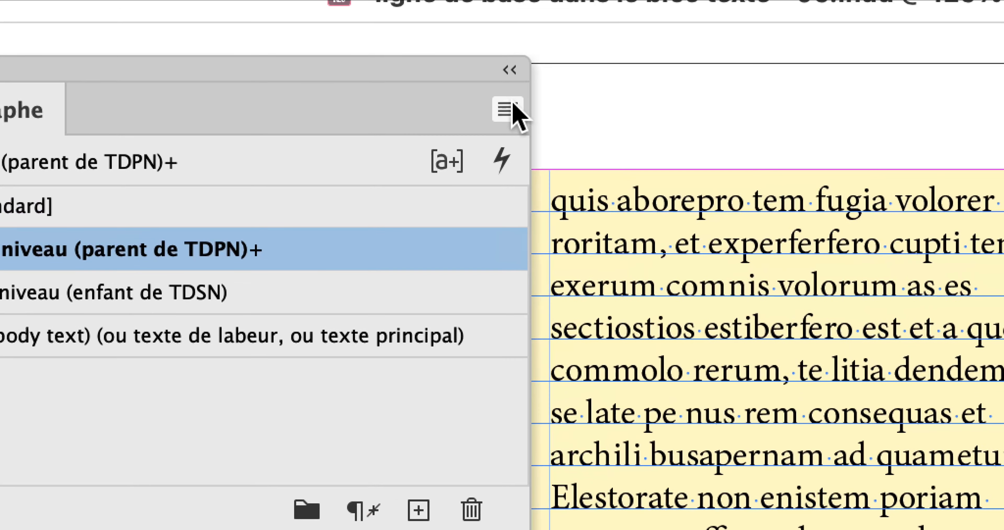
pyautogui.click(513, 107)
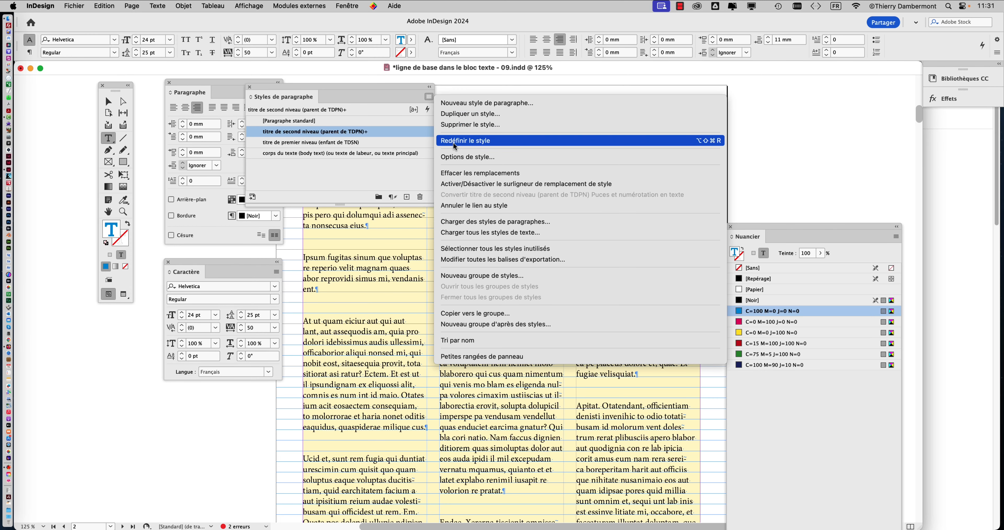
pyautogui.click(536, 132)
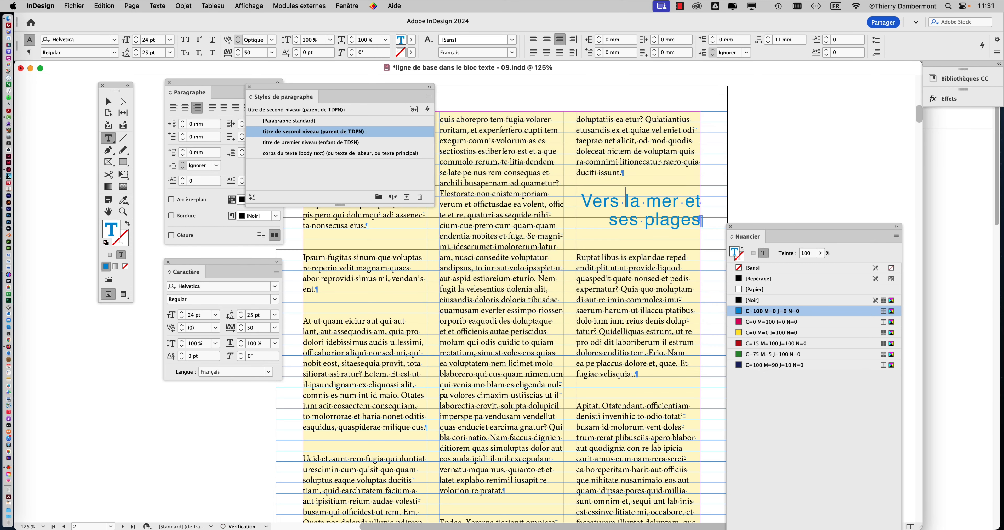
pyautogui.moveTo(371, 91); pyautogui.dragTo(803, 76)
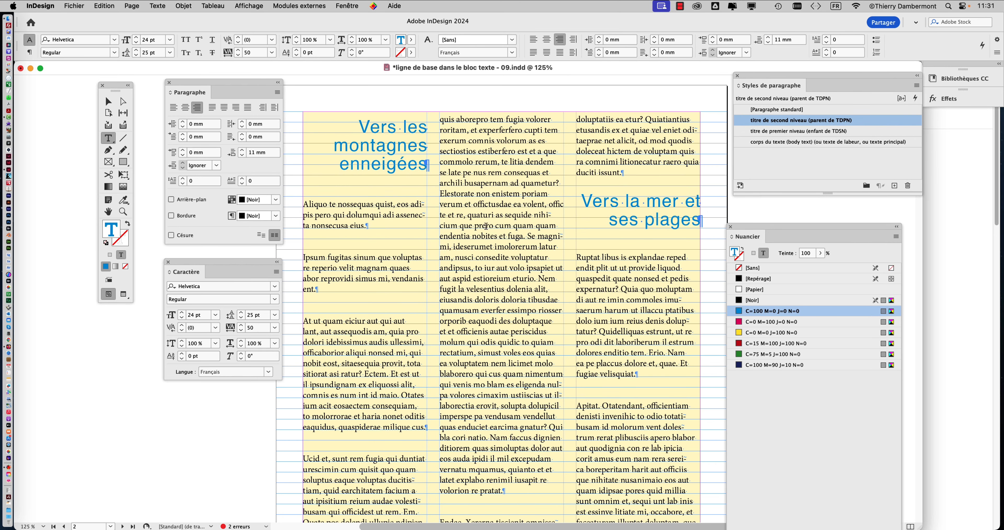
# Compare the title colours on pages 1 and 2 in a 25% overview of the document, with nothing selected.
pyautogui.press('super+minus')
pyautogui.press('super+minus')
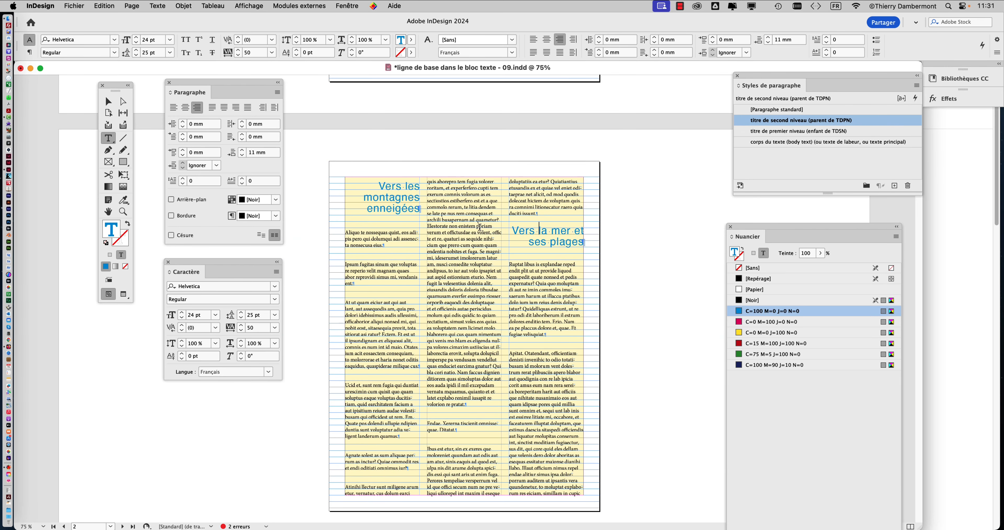
pyautogui.scroll(3, 480, 227)
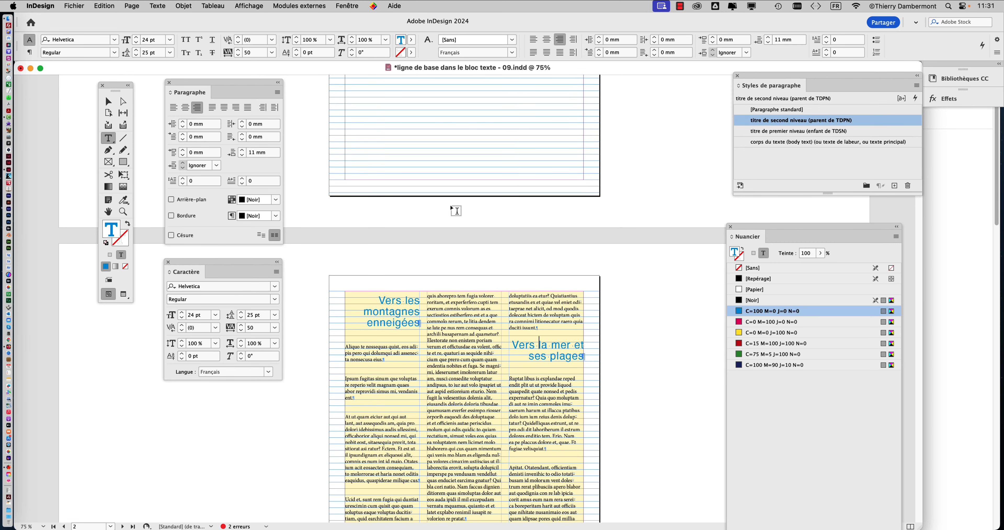
pyautogui.click(108, 101)
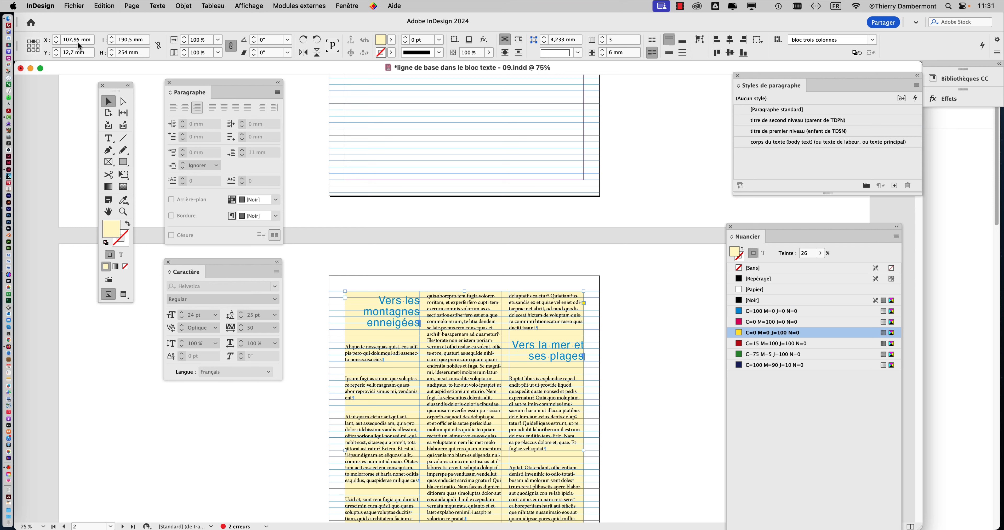
pyautogui.scroll(2, 656, 276)
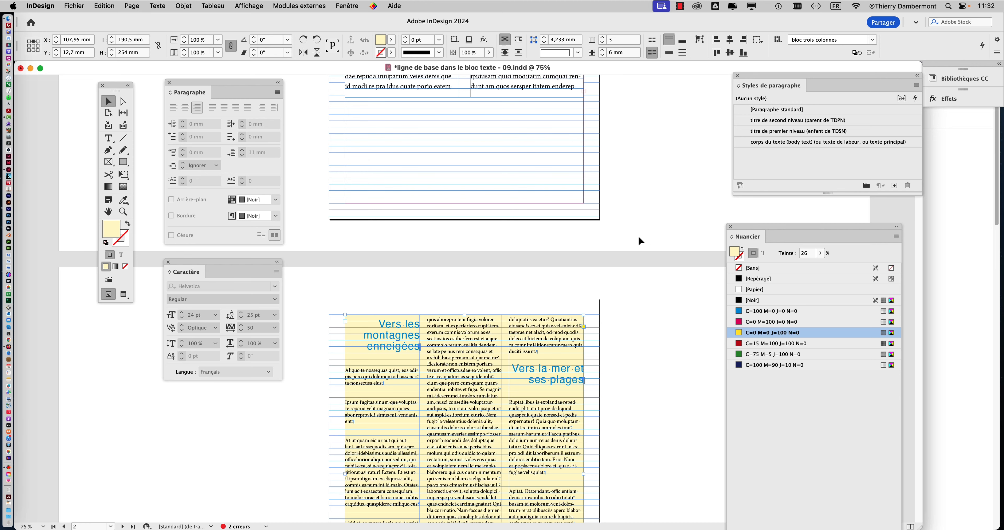
pyautogui.press('super+minus')
pyautogui.press('super+minus')
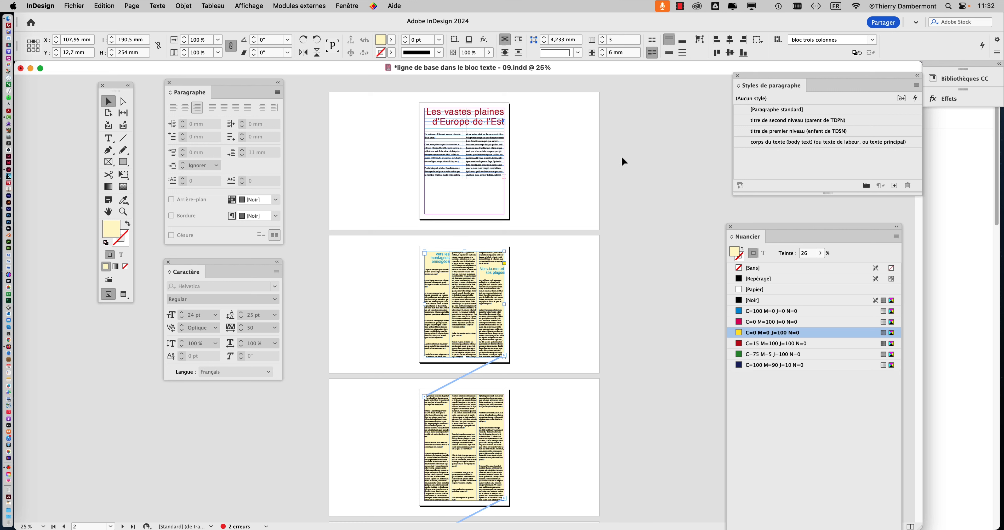
pyautogui.click(108, 140)
pyautogui.click(109, 101)
pyautogui.click(574, 250)
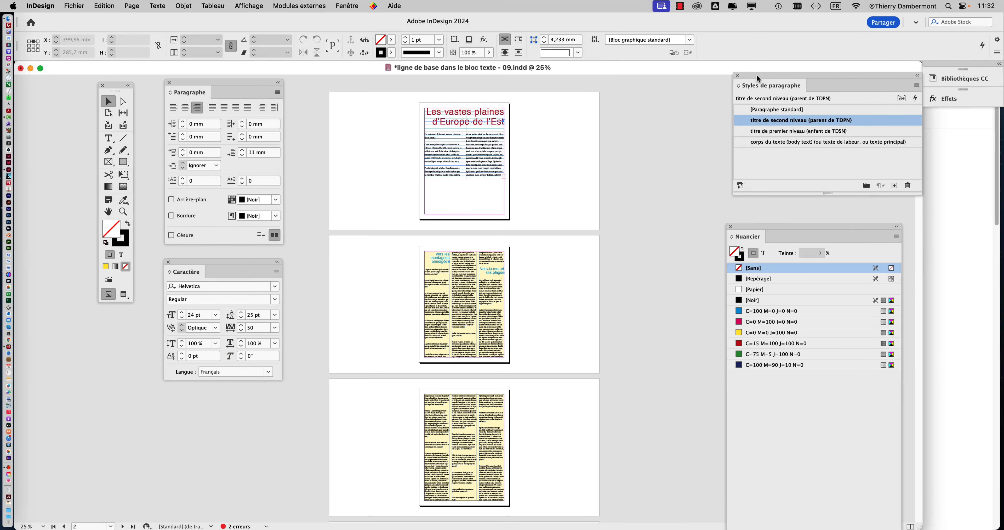
# Set the character colour of the titre de second niveau style to C=75 M=5 J=100 N=0, with Aperçu enabled.
pyautogui.moveTo(758, 78); pyautogui.dragTo(569, 142)
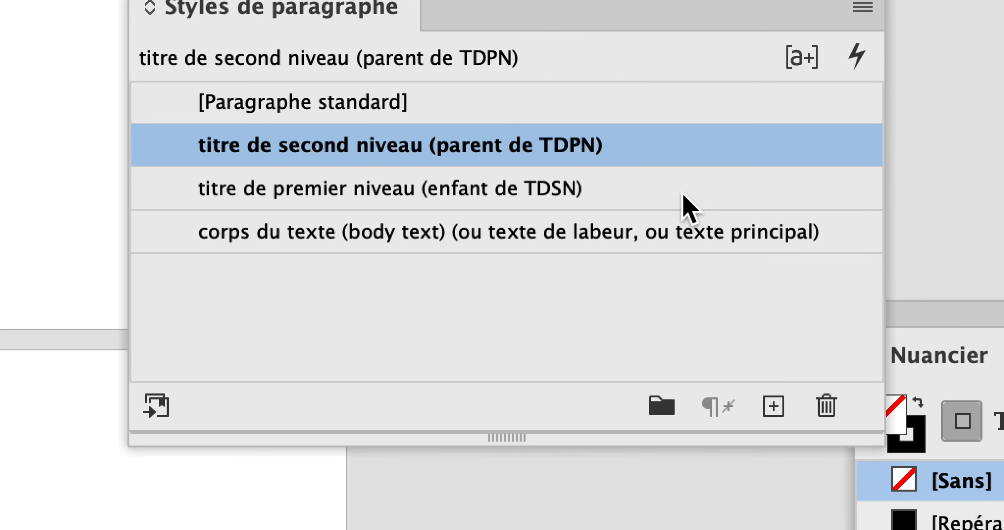
pyautogui.click(679, 194)
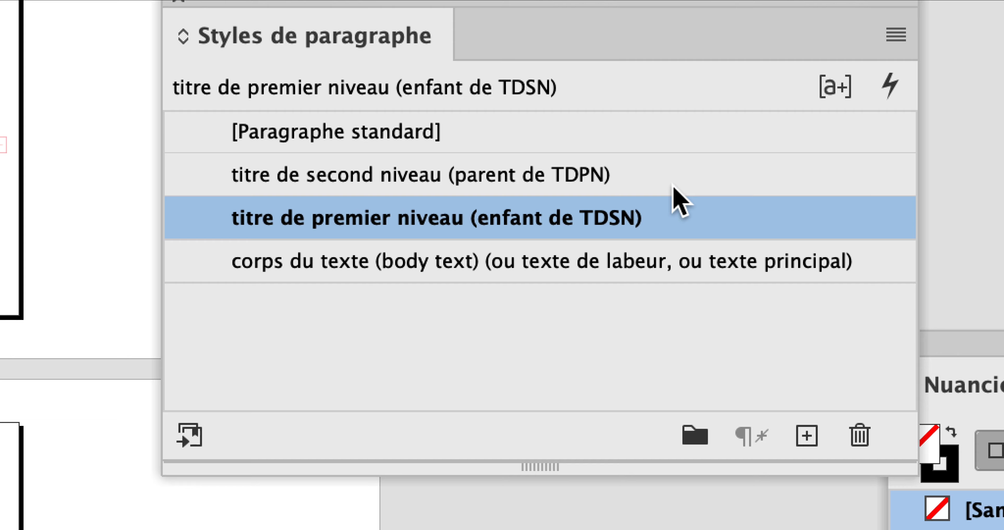
pyautogui.click(677, 151)
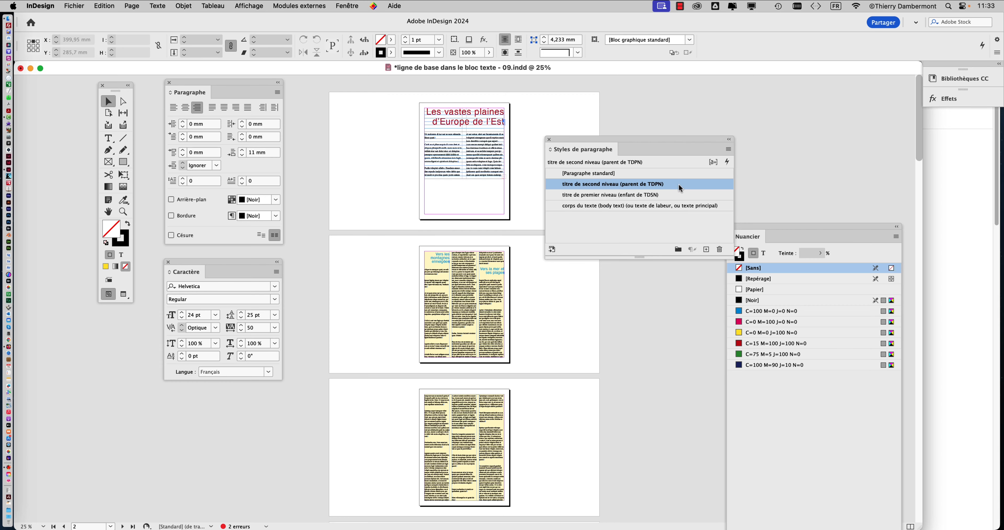
pyautogui.doubleClick(679, 185)
pyautogui.moveTo(449, 69); pyautogui.dragTo(743, 68)
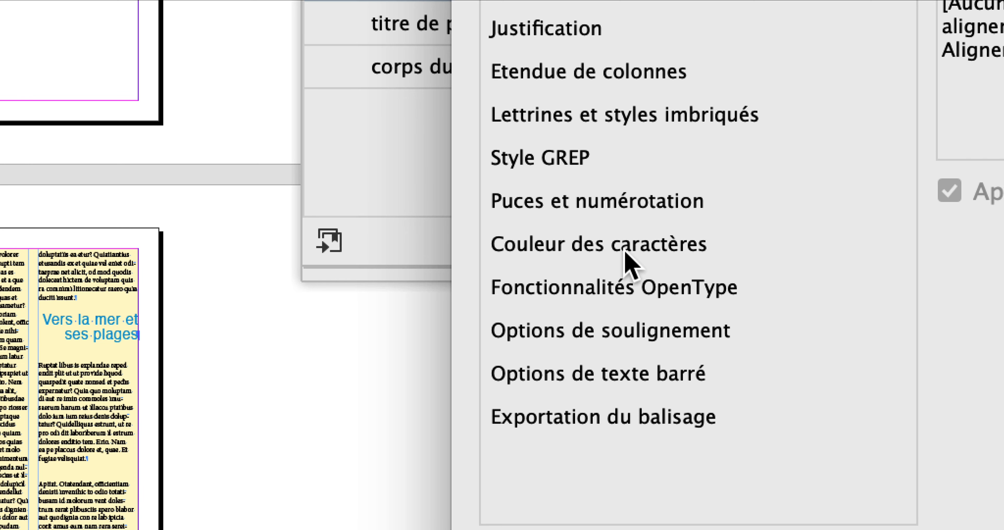
pyautogui.click(623, 250)
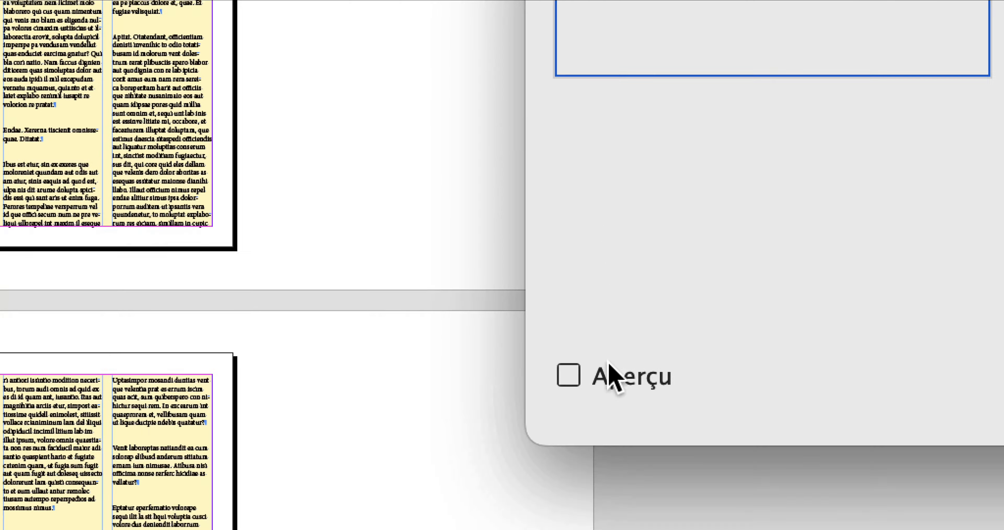
pyautogui.click(611, 376)
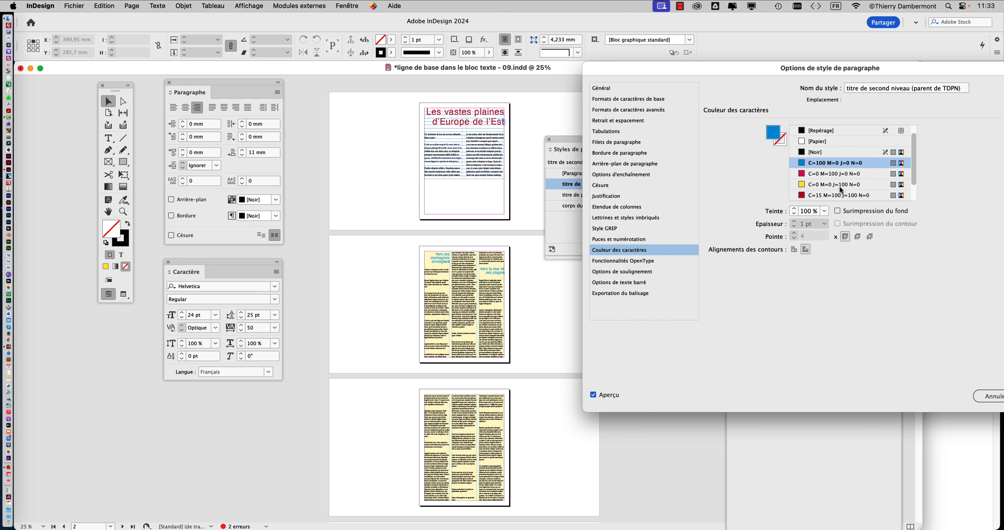
pyautogui.moveTo(920, 177); pyautogui.dragTo(918, 187)
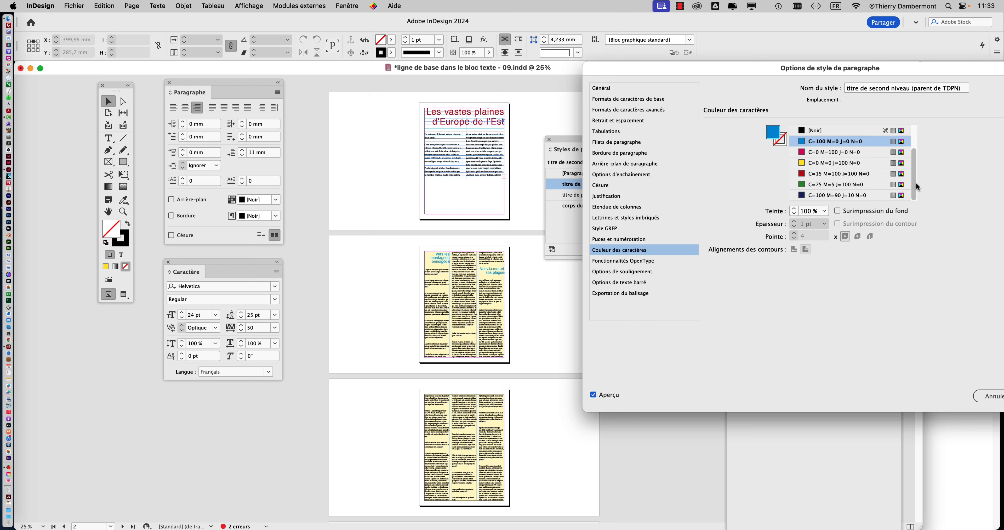
pyautogui.click(824, 186)
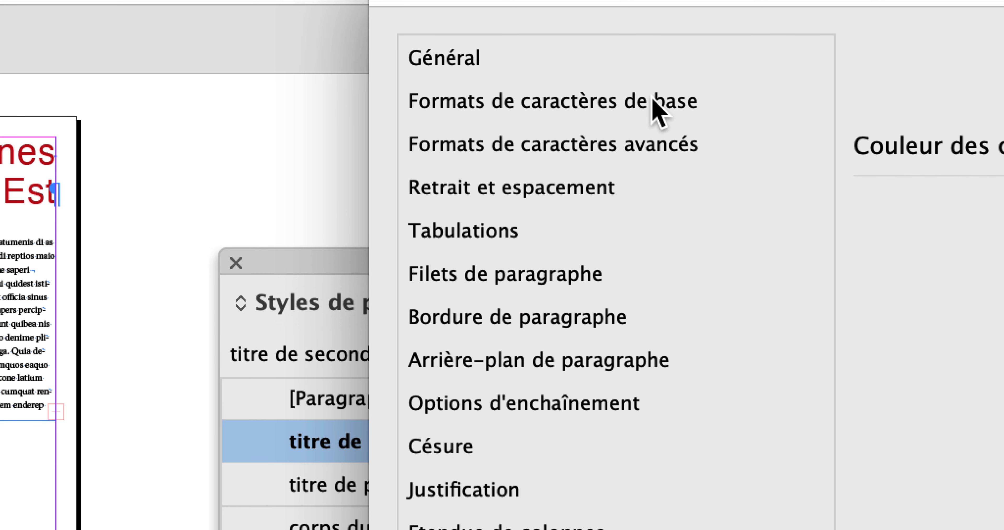
# Set the font family of the titre de second niveau style to Lithos Pro and apply the style options.
pyautogui.click(653, 100)
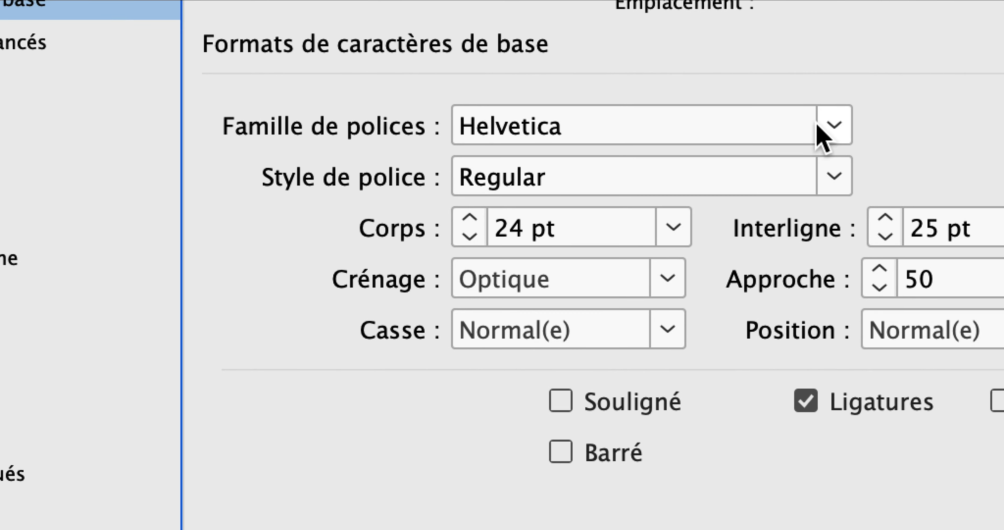
pyautogui.click(827, 127)
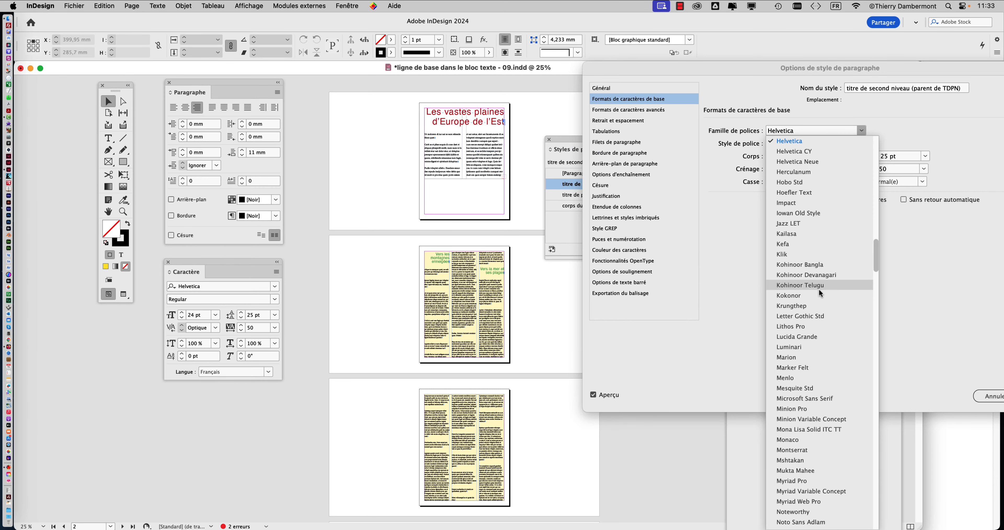
pyautogui.click(805, 326)
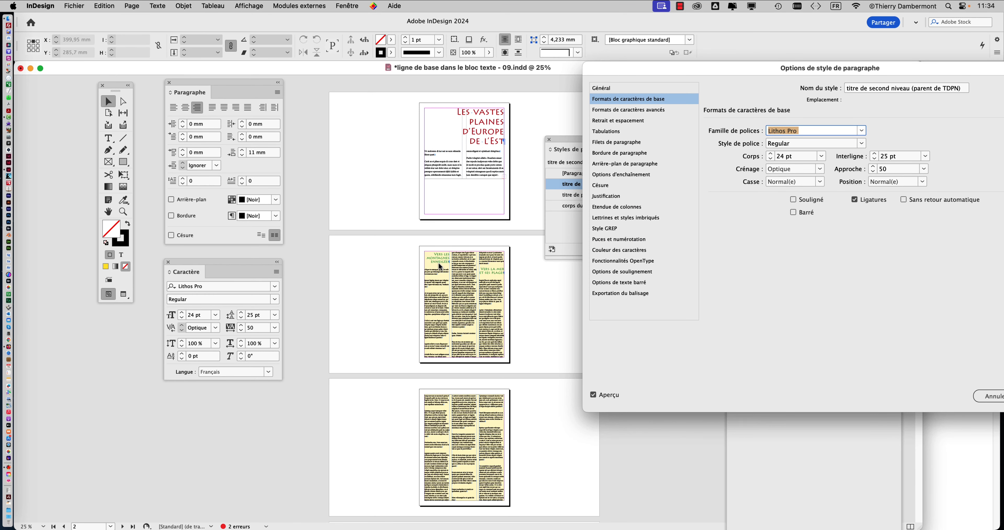
pyautogui.moveTo(814, 72); pyautogui.dragTo(628, 72)
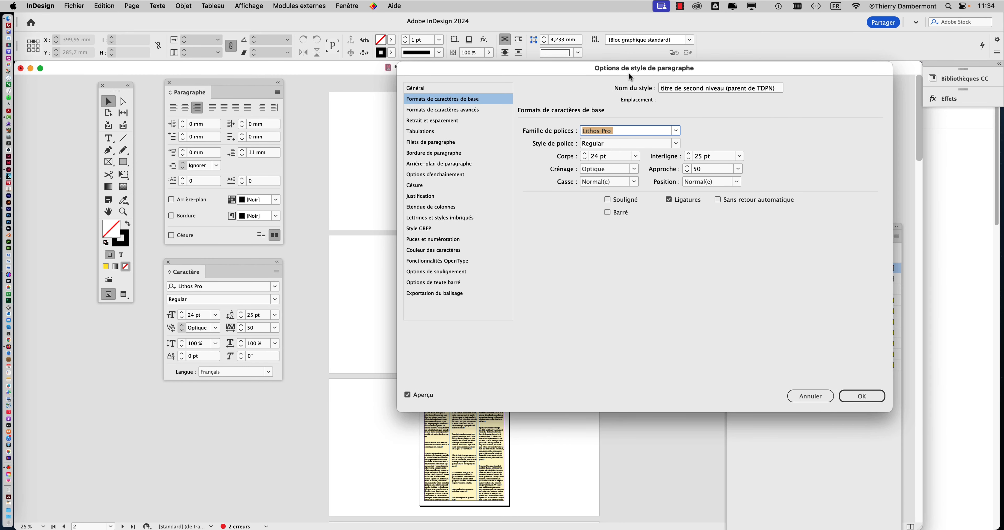
pyautogui.click(872, 394)
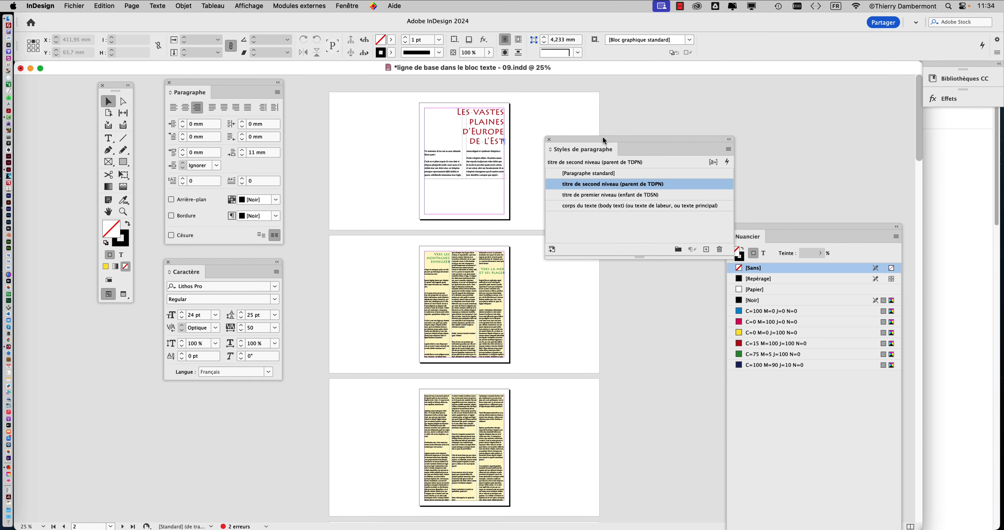
# Set the font family of the titre de premier niveau paragraph style to Montserrat and apply the style options.
pyautogui.moveTo(603, 139); pyautogui.dragTo(607, 101)
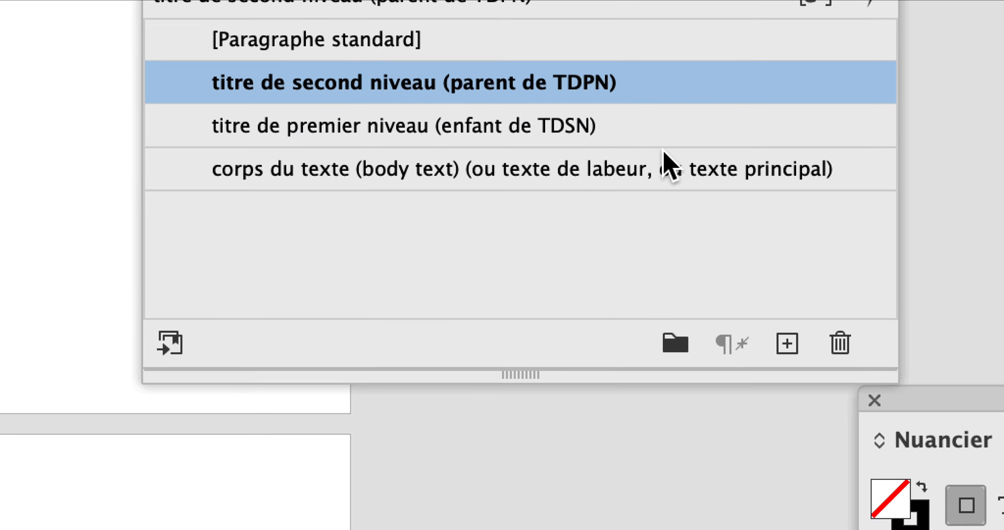
pyautogui.click(897, 342)
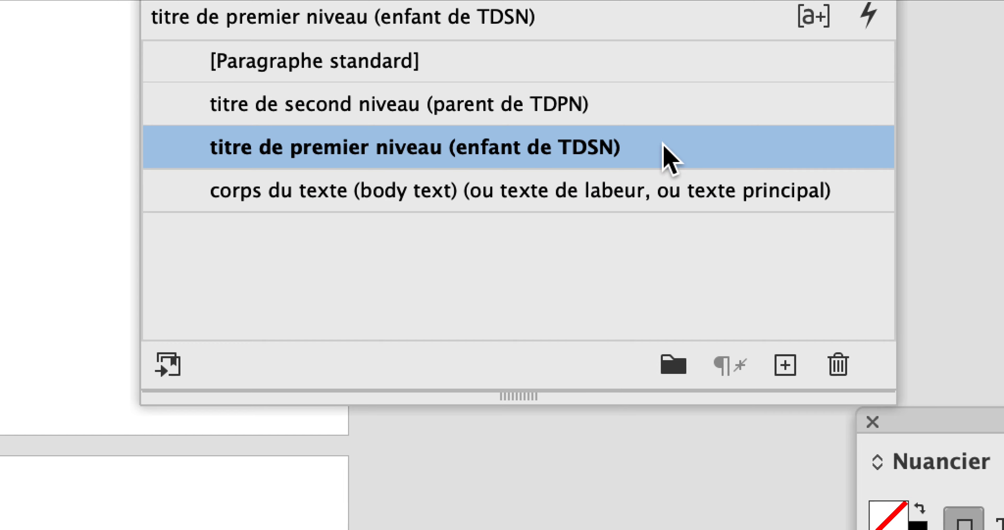
pyautogui.doubleClick(668, 156)
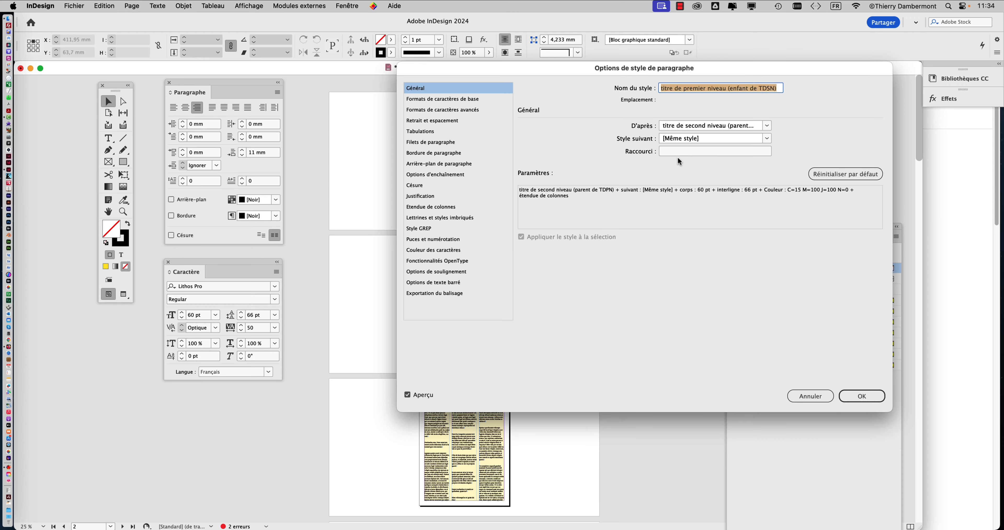
pyautogui.moveTo(581, 89); pyautogui.dragTo(708, 98)
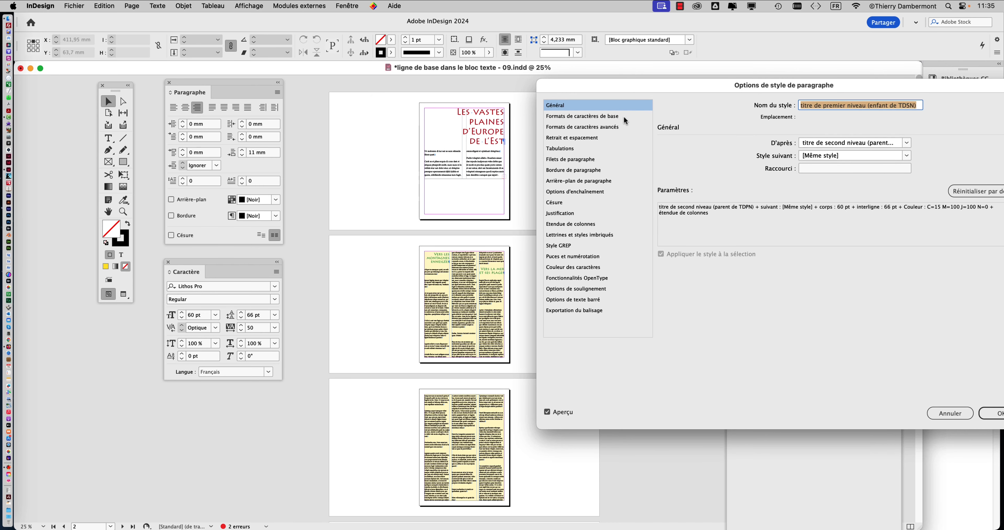
pyautogui.click(600, 115)
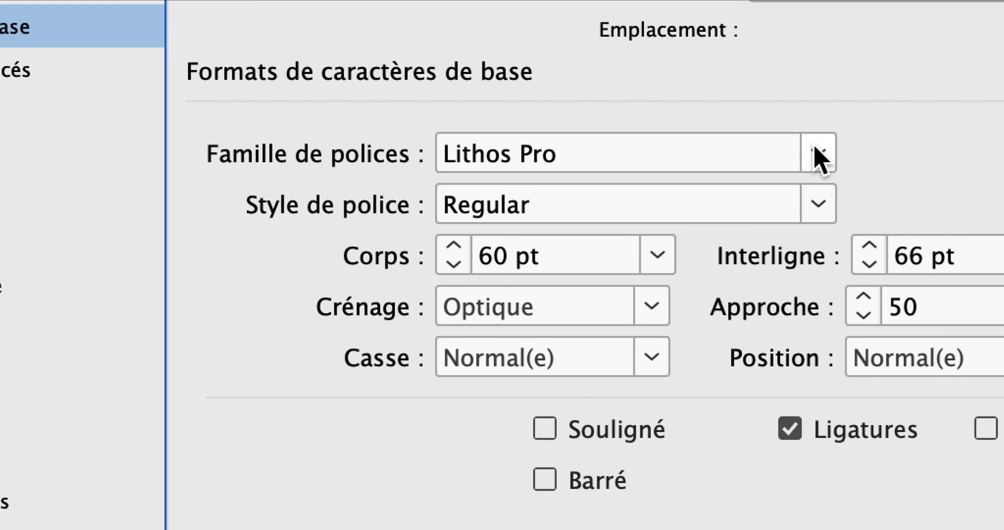
pyautogui.click(818, 156)
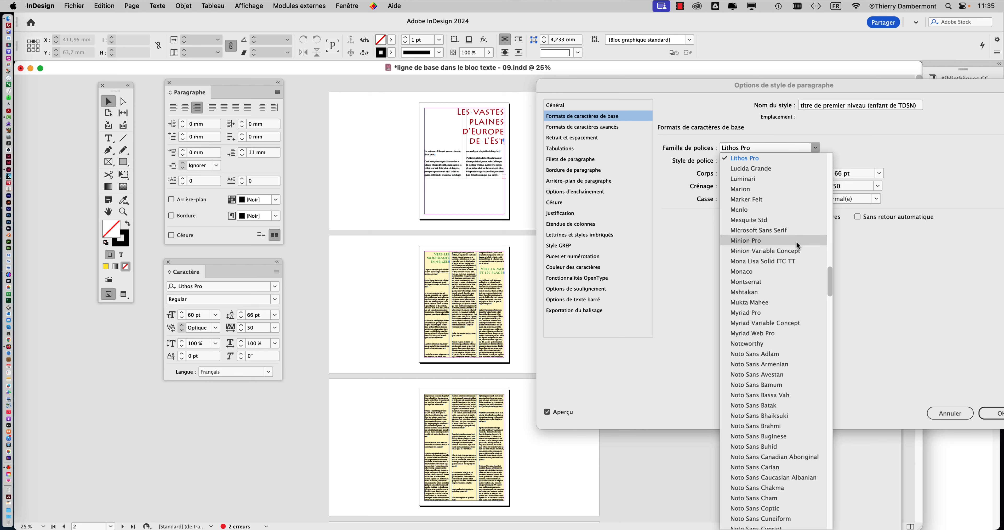
pyautogui.scroll(-3, 767, 341)
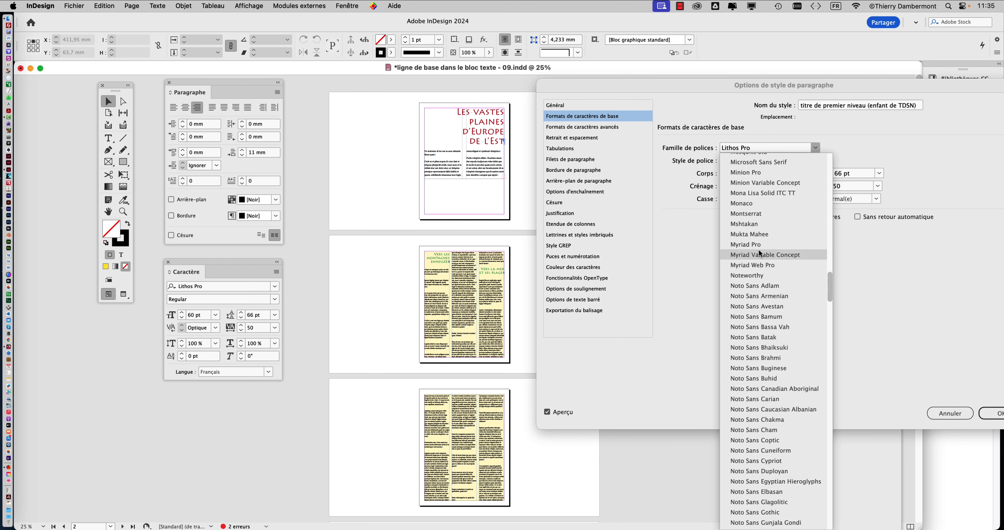
pyautogui.scroll(-1, 760, 265)
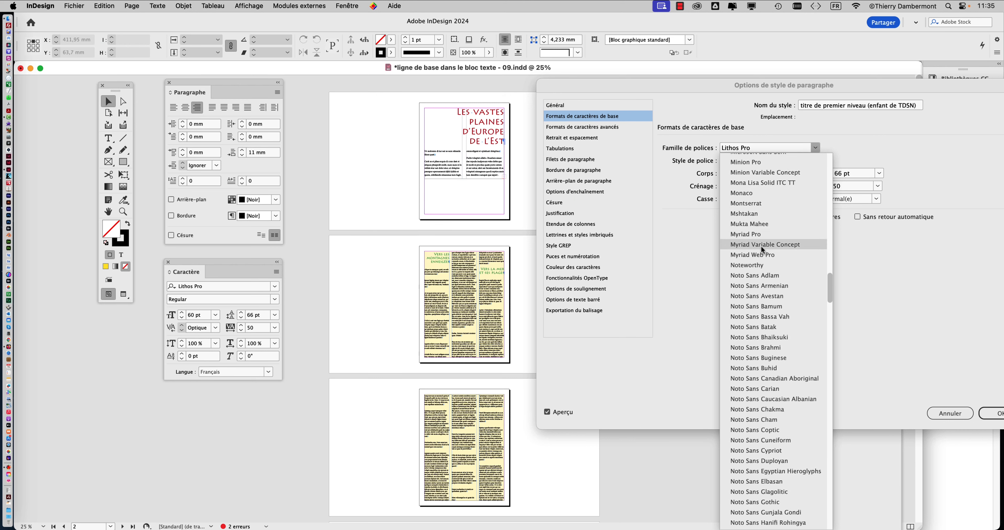
pyautogui.click(758, 203)
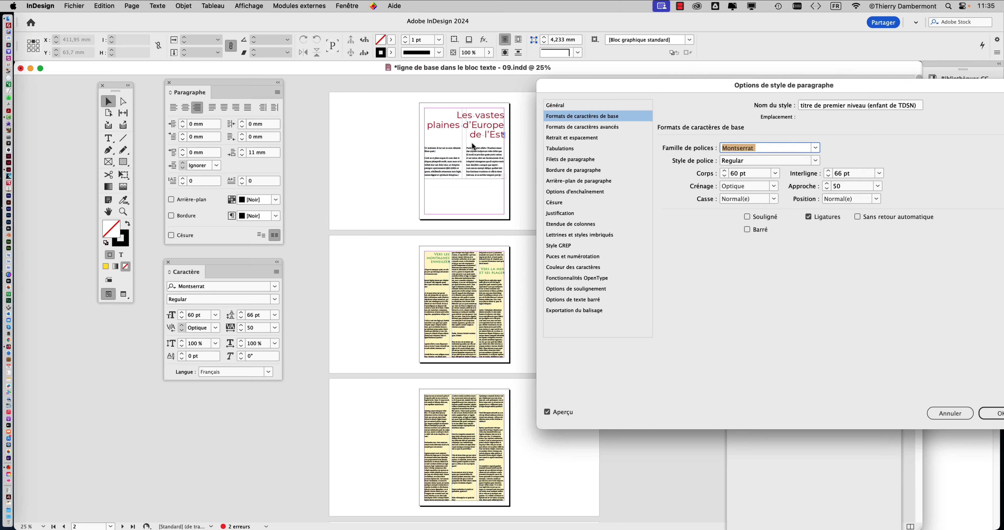
pyautogui.moveTo(726, 87); pyautogui.dragTo(580, 81)
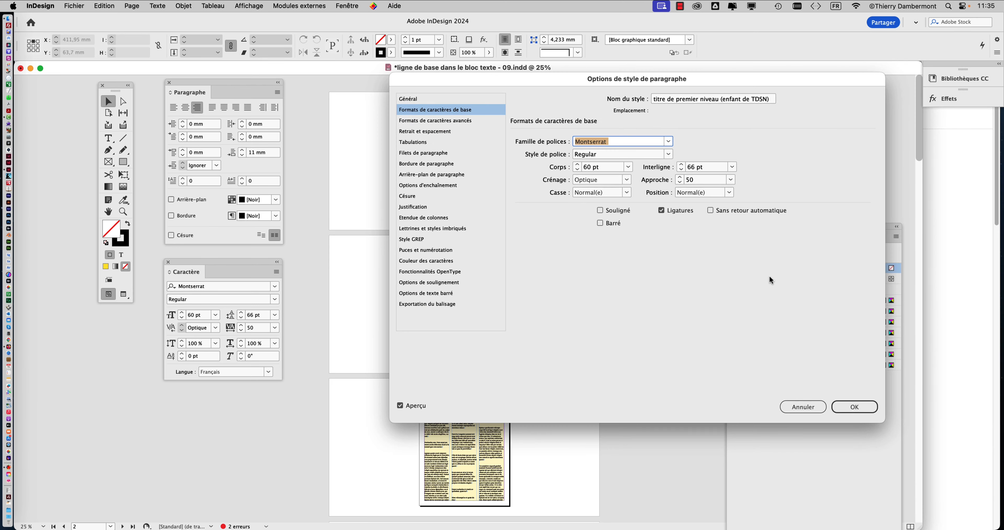
pyautogui.click(854, 408)
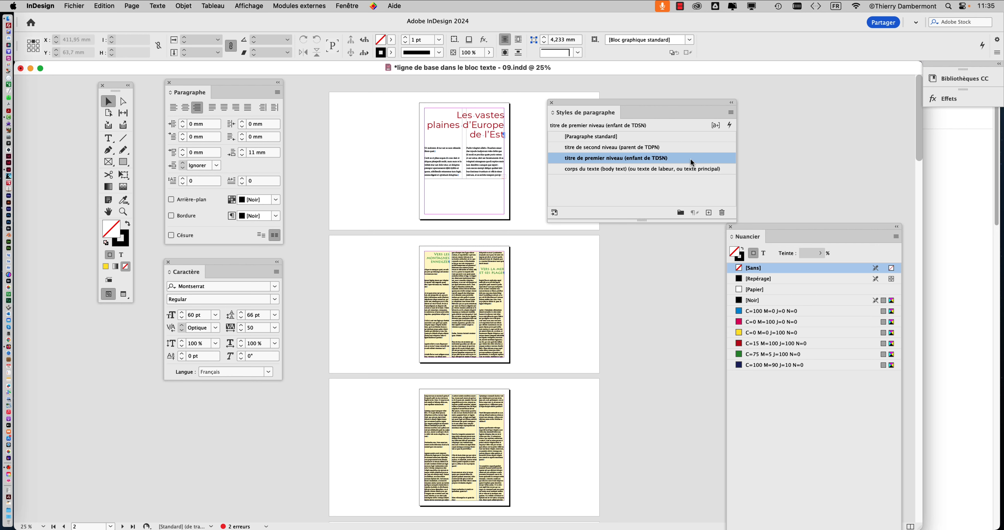
# Examine the additional paragraph options for the page 1 title "Les vastes plaines d'Europe de l'Est", and leave nothing selected.
pyautogui.moveTo(636, 107); pyautogui.dragTo(746, 107)
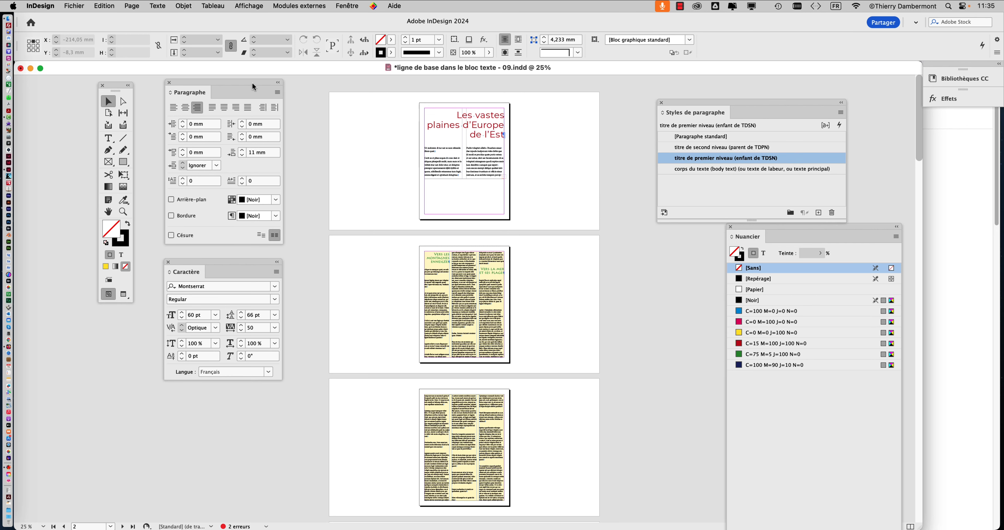
pyautogui.moveTo(254, 87); pyautogui.dragTo(355, 118)
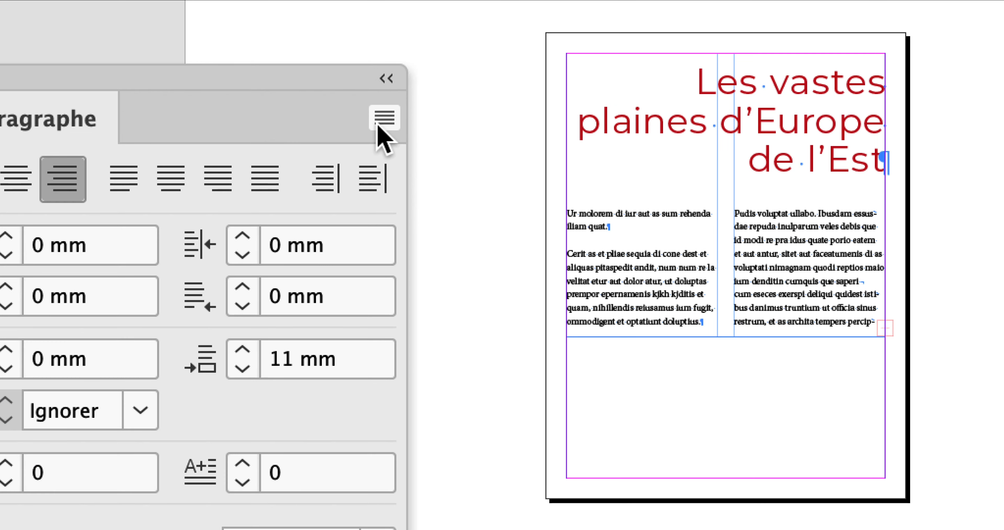
pyautogui.click(384, 118)
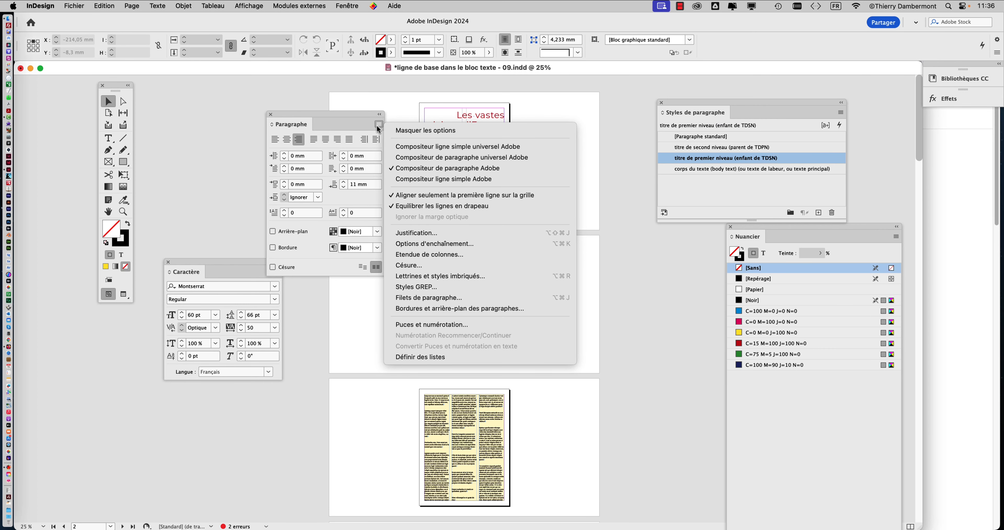
pyautogui.click(715, 198)
pyautogui.click(108, 138)
pyautogui.click(446, 138)
pyautogui.click(378, 124)
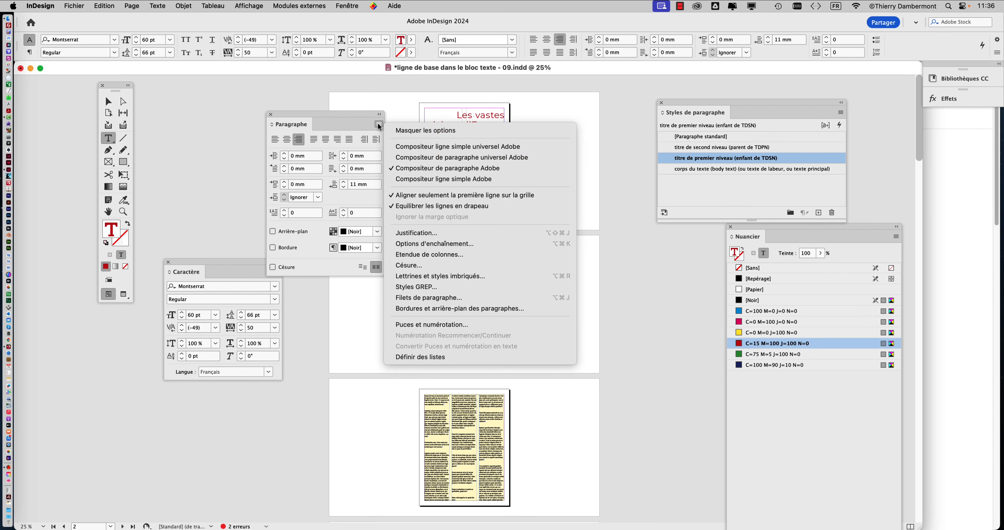
pyautogui.click(344, 112)
pyautogui.press('Escape')
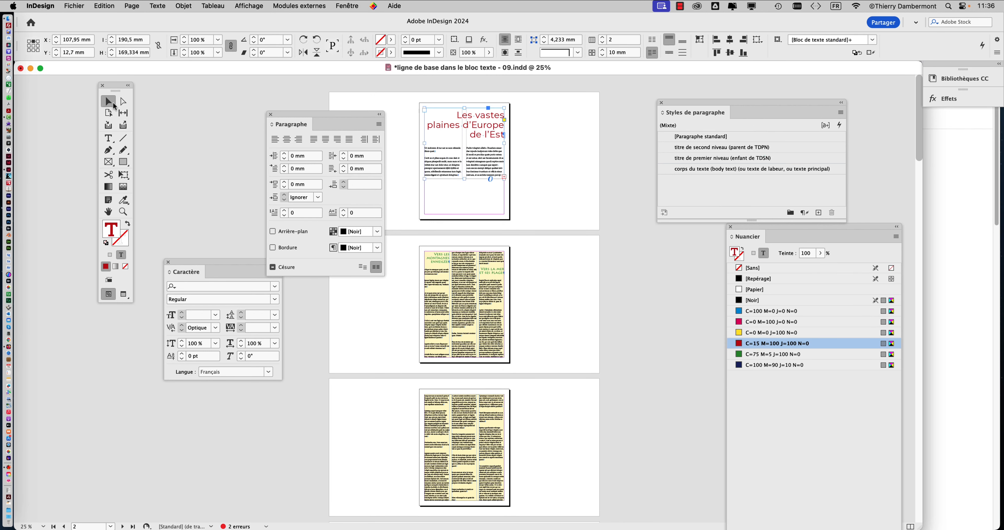
pyautogui.moveTo(287, 114); pyautogui.dragTo(214, 95)
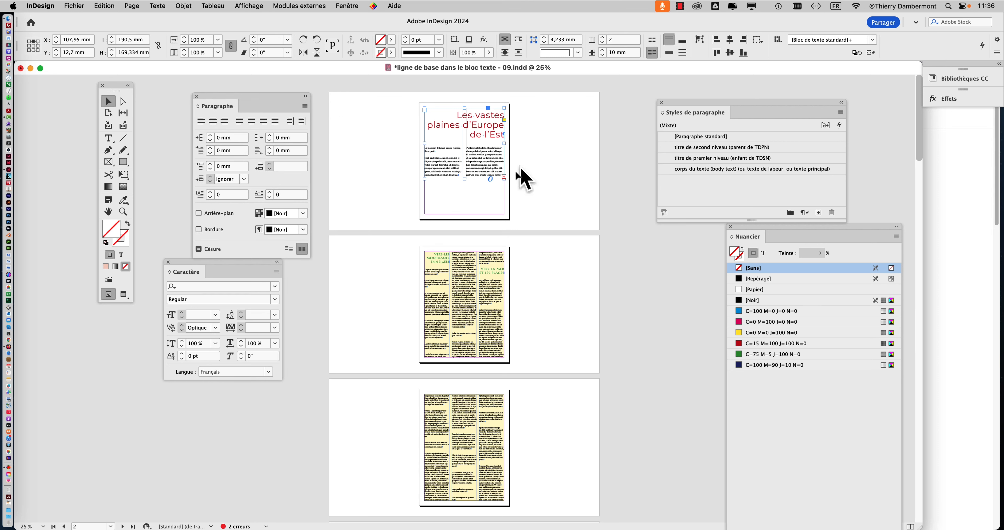
pyautogui.click(550, 147)
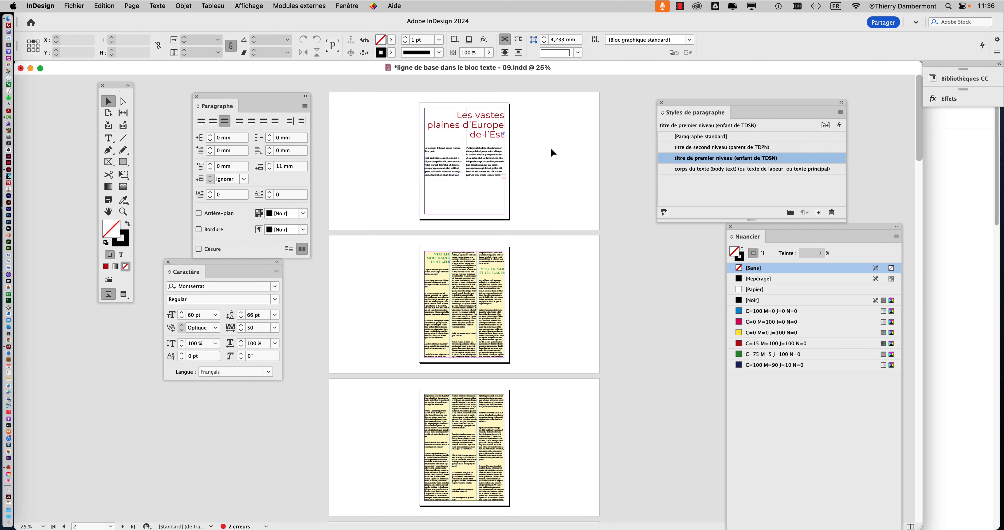
# Save the document under the new name ligne de base dans le bloc texte - 10.indd.
pyautogui.click(77, 5)
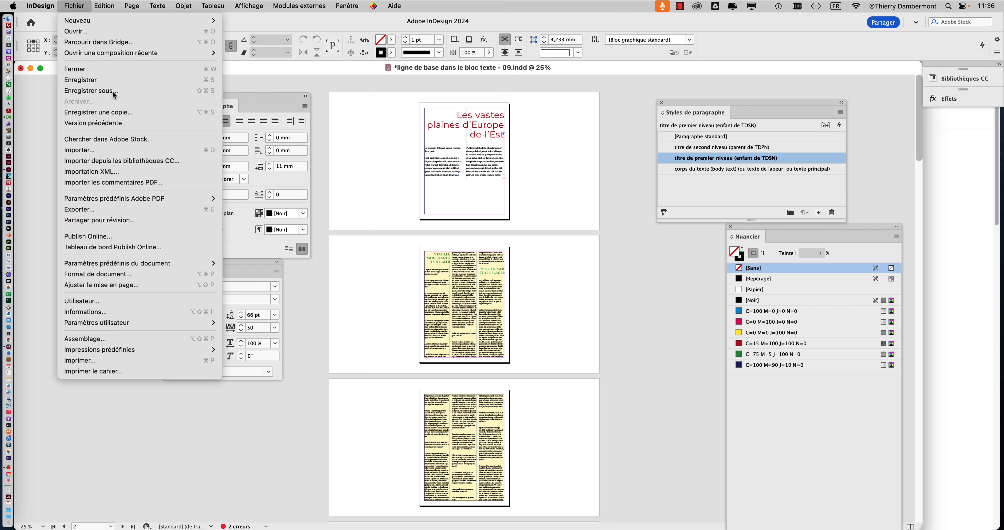
pyautogui.click(98, 91)
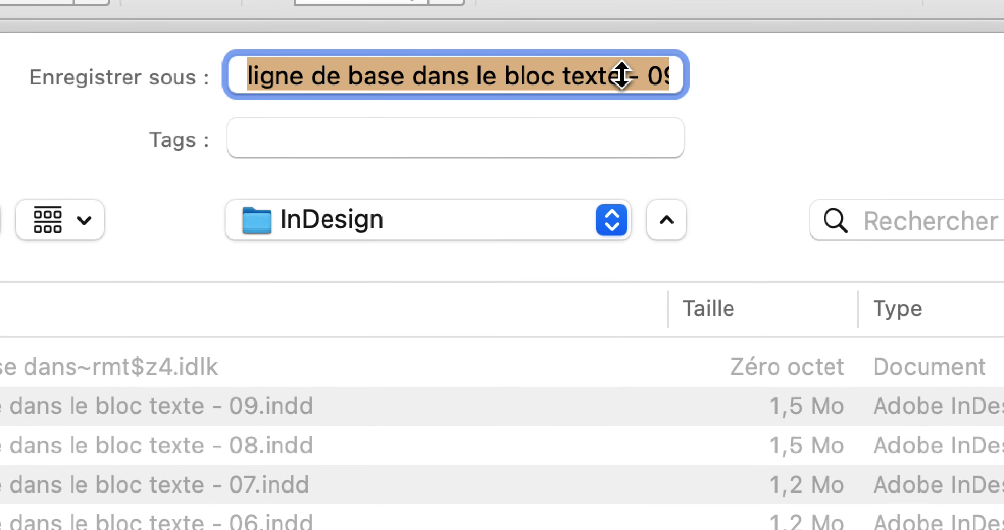
pyautogui.click(621, 74)
pyautogui.press('Down')
pyautogui.moveTo(608, 75)
pyautogui.mouseDown()
pyautogui.moveTo(593, 75)
pyautogui.moveTo(605, 76)
pyautogui.mouseUp()
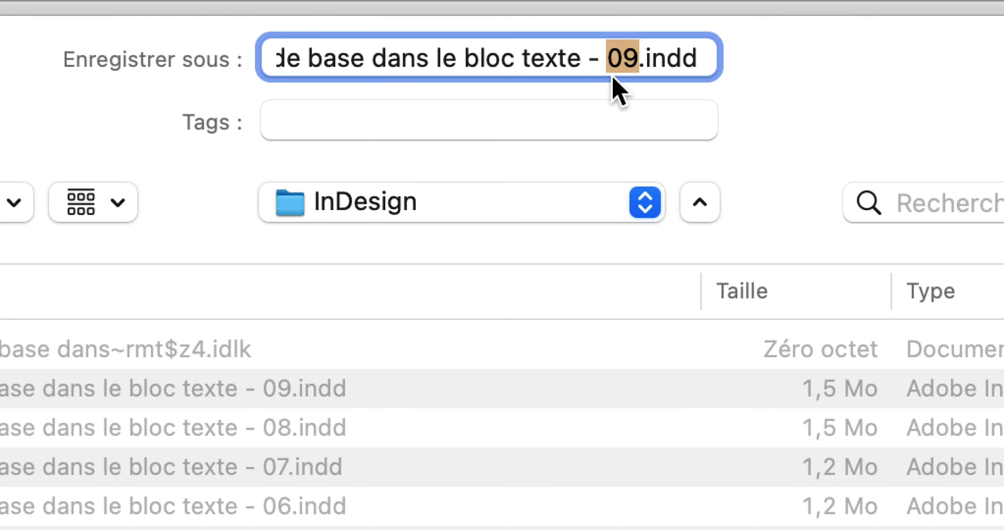
pyautogui.write('10')
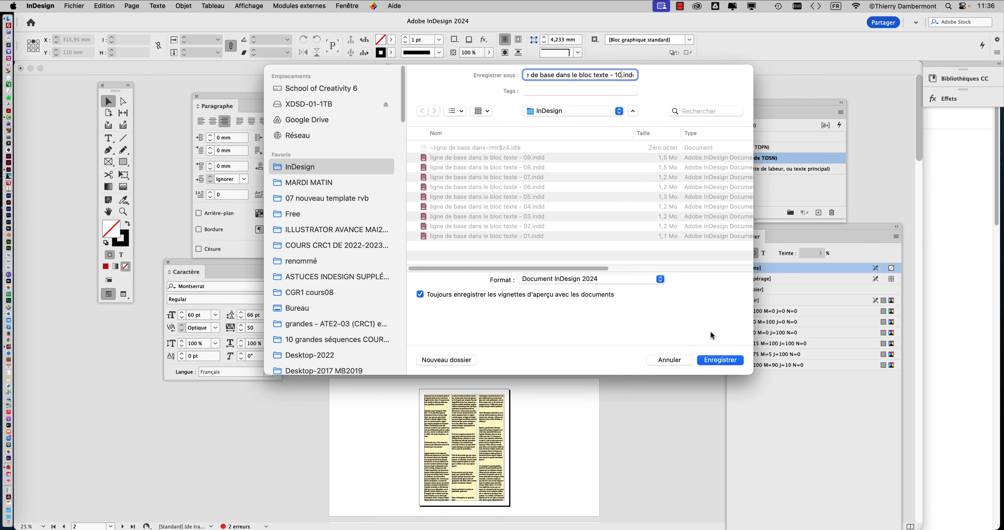
pyautogui.click(716, 359)
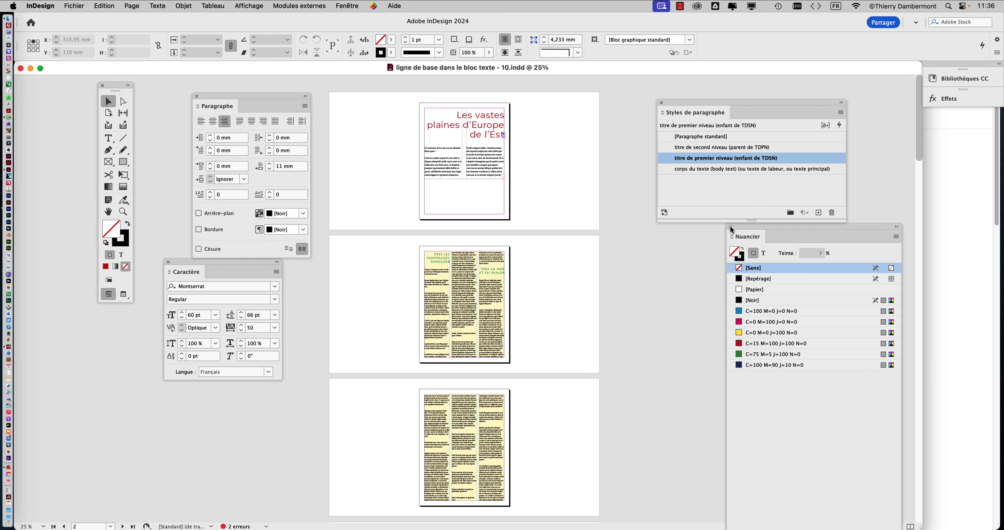
# Check the paragraph style of the page 1 body text for overrides at several places, with the full style names readable.
pyautogui.moveTo(716, 101); pyautogui.dragTo(640, 81)
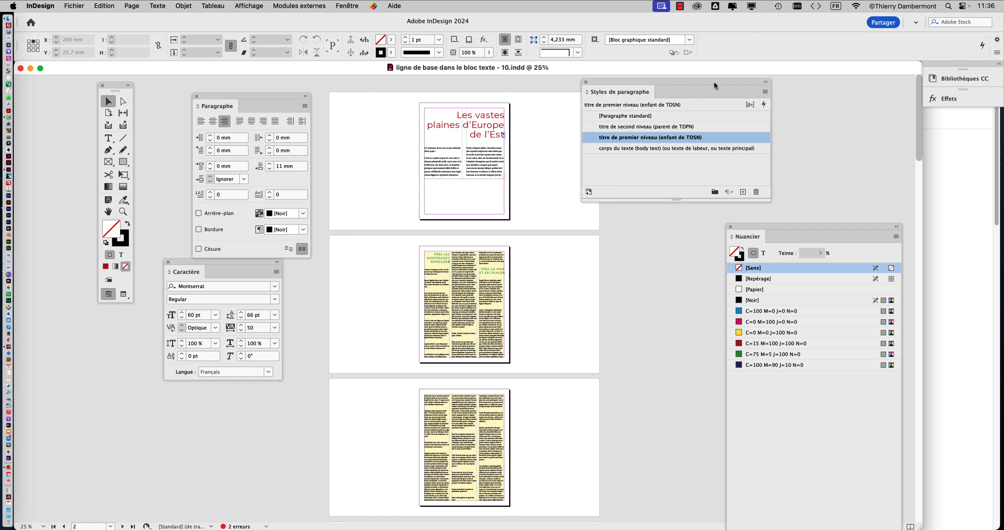
pyautogui.moveTo(714, 85); pyautogui.dragTo(767, 93)
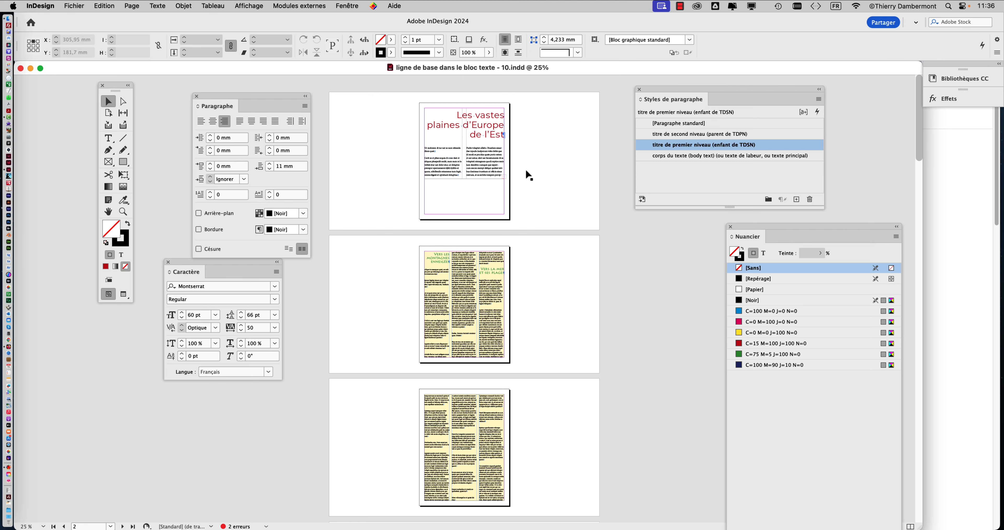
pyautogui.moveTo(650, 88); pyautogui.dragTo(699, 93)
pyautogui.press('super+equal')
pyautogui.press('super+equal')
pyautogui.scroll(10, 572, 198)
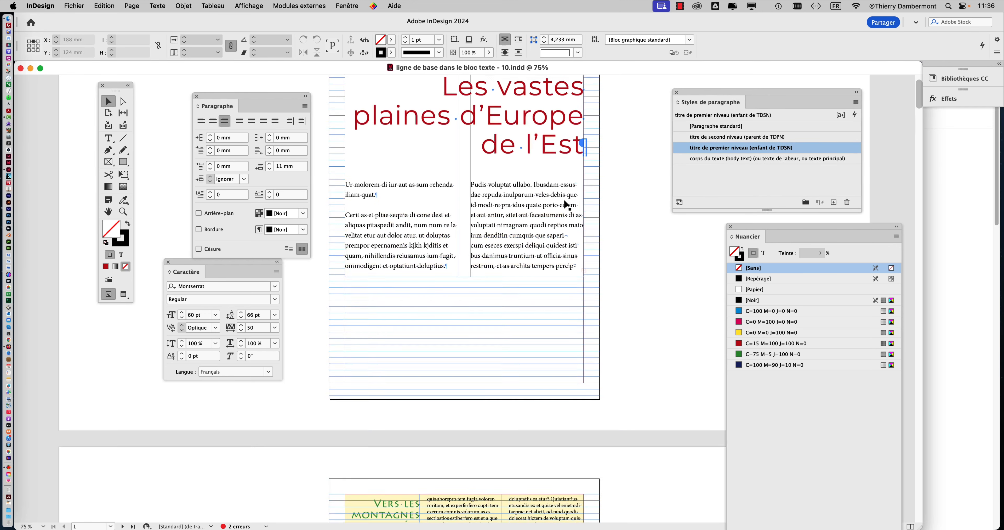
pyautogui.click(108, 138)
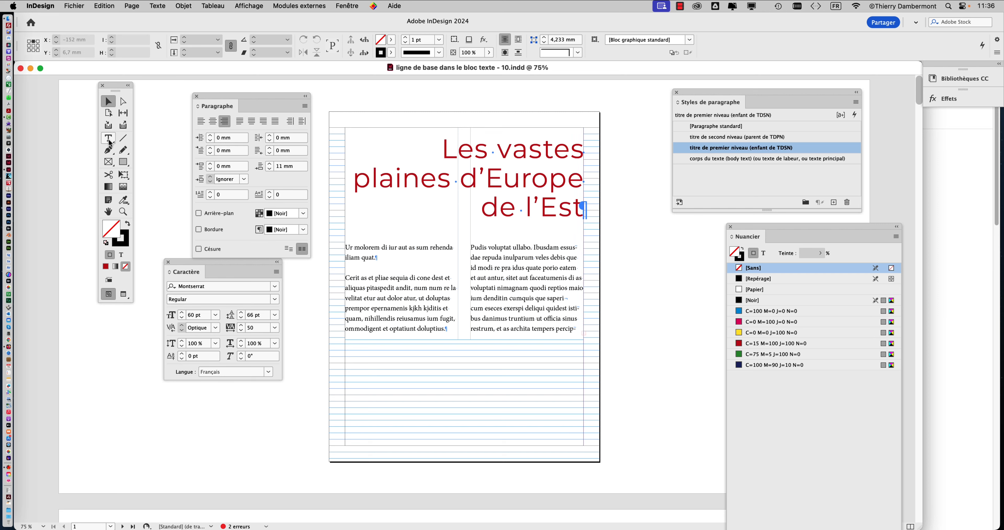
pyautogui.click(351, 251)
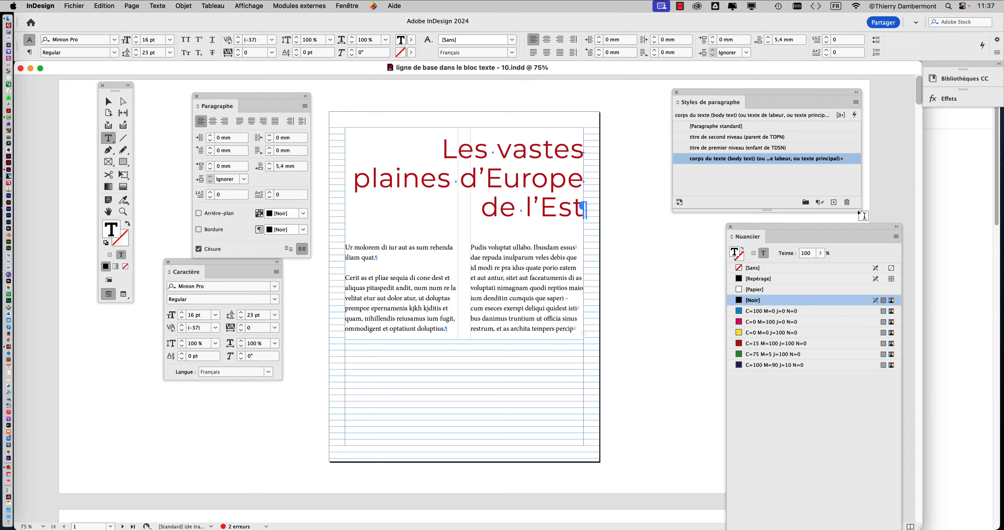
pyautogui.moveTo(861, 212); pyautogui.dragTo(925, 211)
pyautogui.click(380, 251)
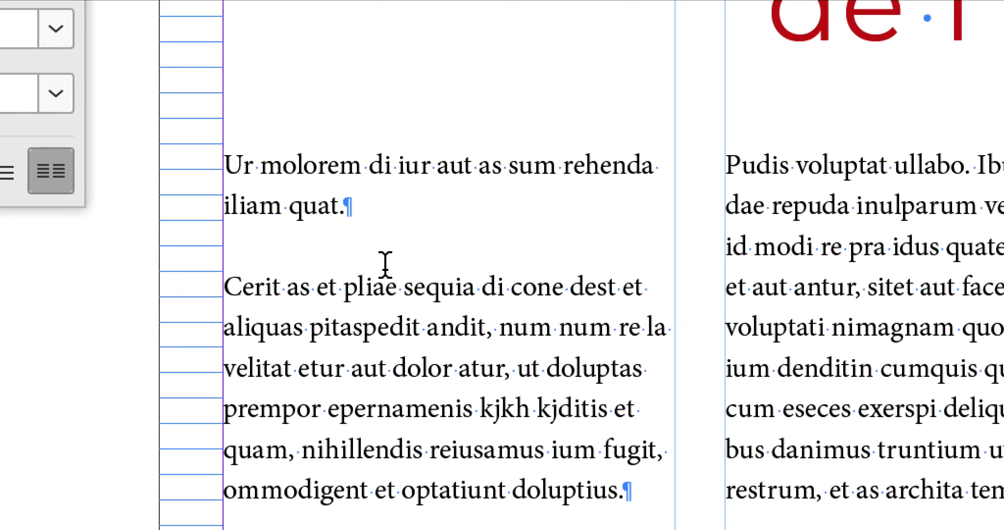
pyautogui.click(386, 286)
pyautogui.click(392, 328)
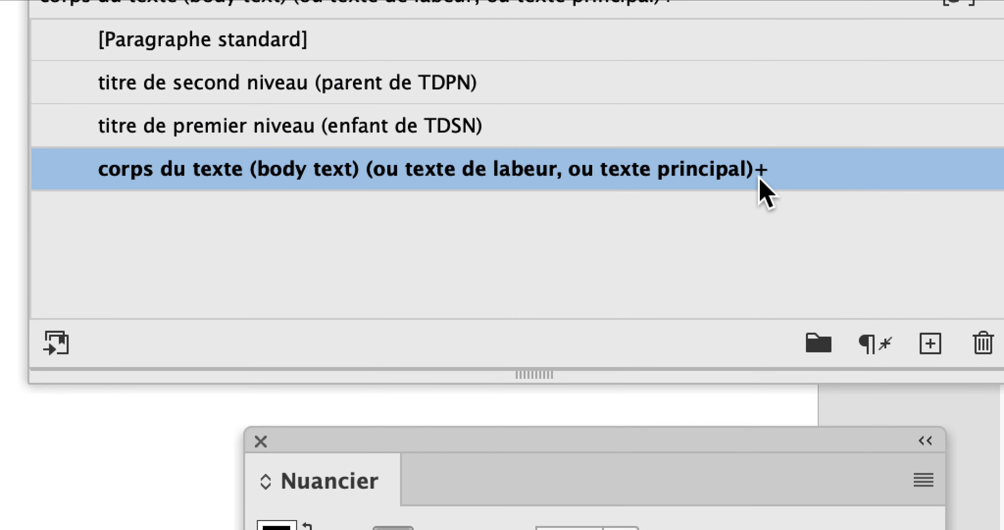
pyautogui.moveTo(758, 177)
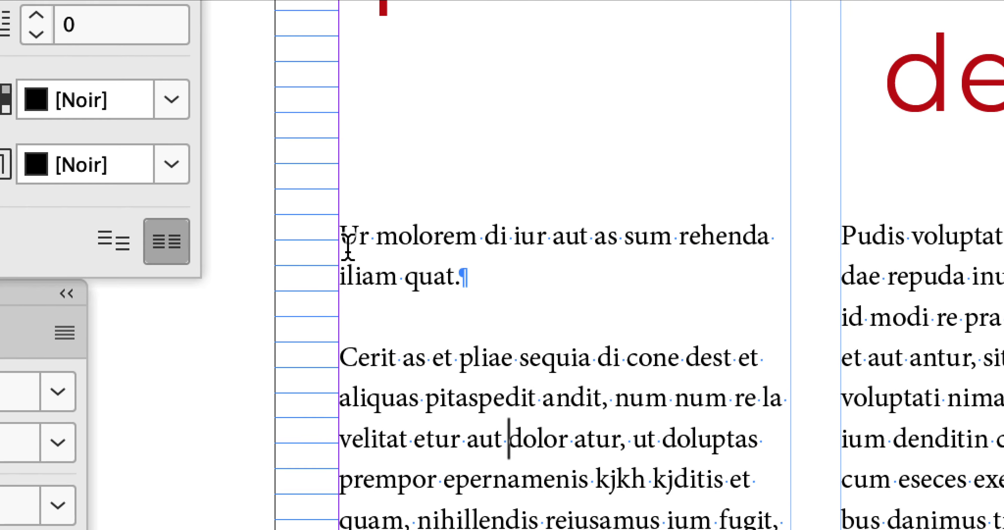
# Select all the page 1 body text and begin a new paragraph style from its formatting.
pyautogui.click(347, 245)
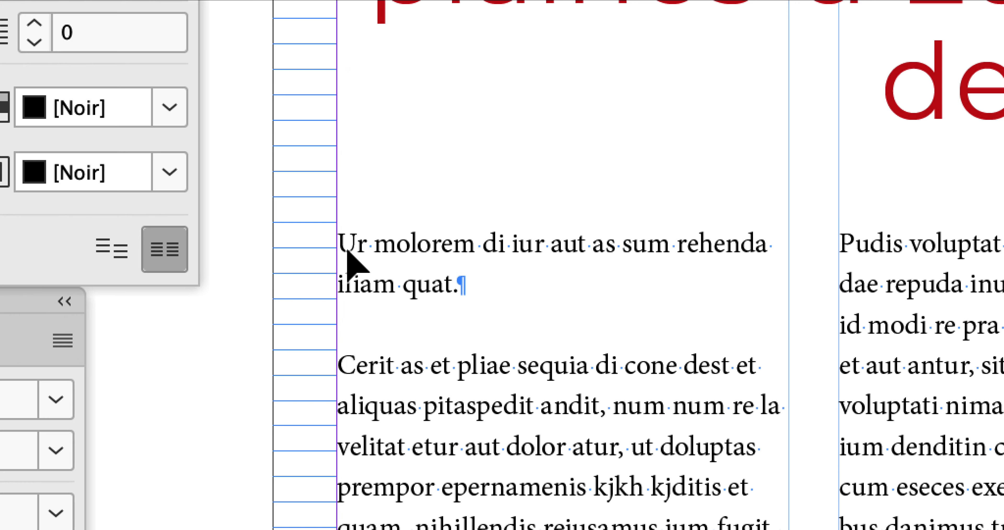
pyautogui.press('super+a')
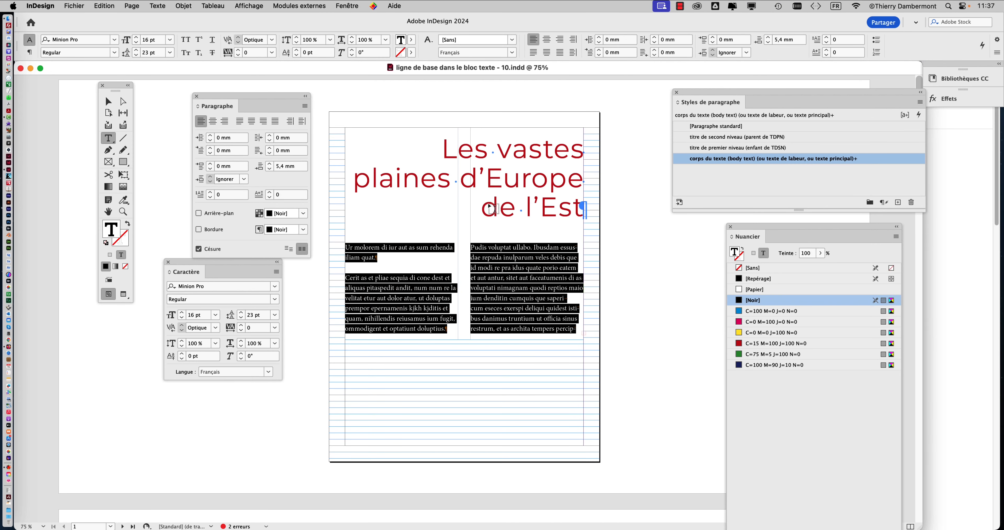
pyautogui.moveTo(873, 90); pyautogui.dragTo(796, 88)
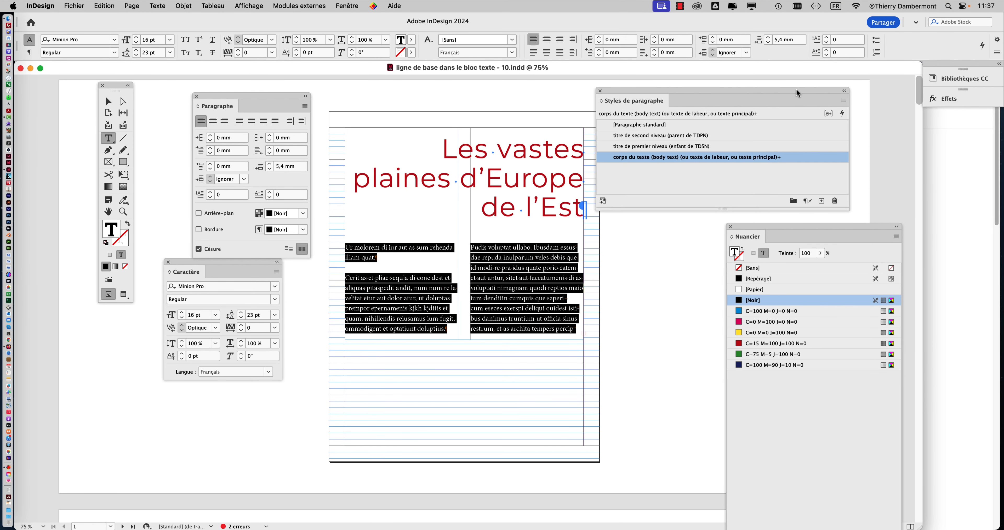
pyautogui.click(843, 101)
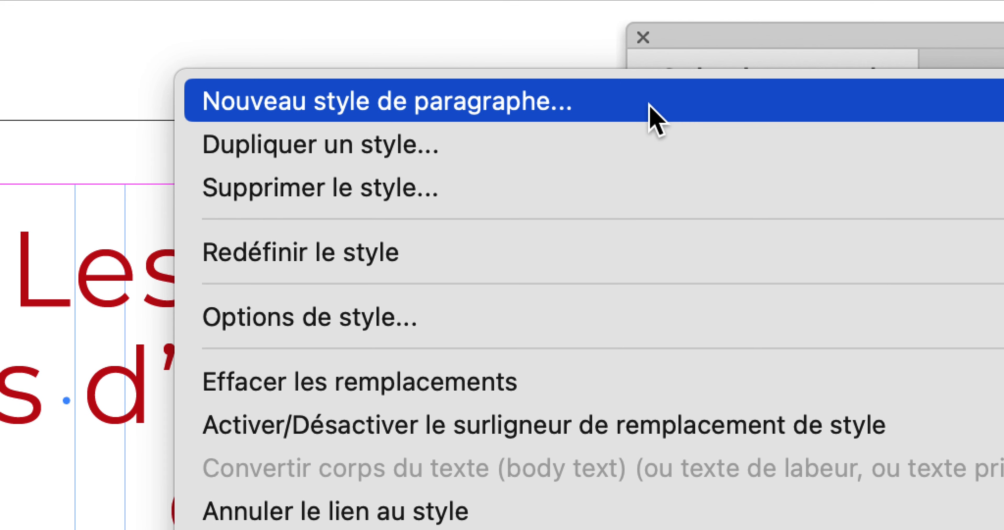
pyautogui.click(656, 118)
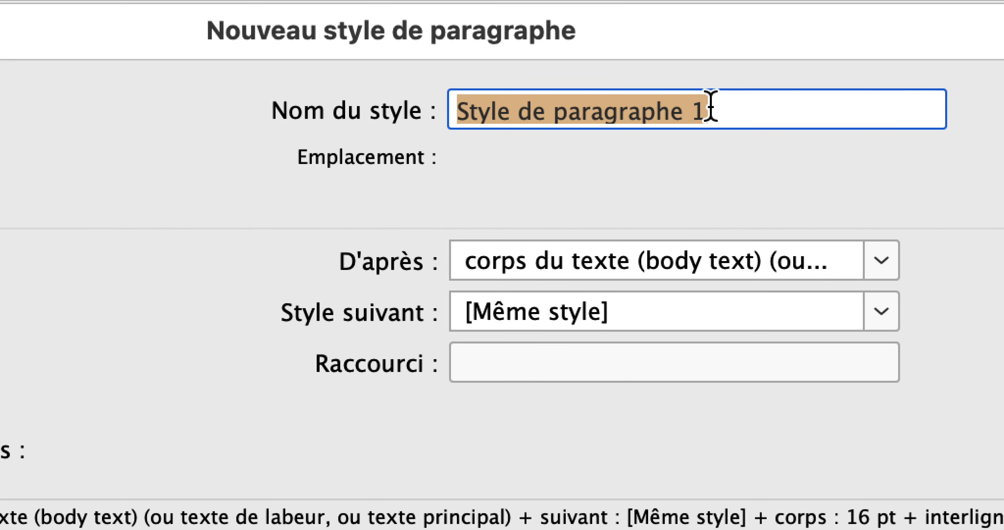
# Name the new paragraph style texte chapeau (chapô) "abstract" and create it, based on corps du texte and applied to the selection.
pyautogui.write('texte ch')
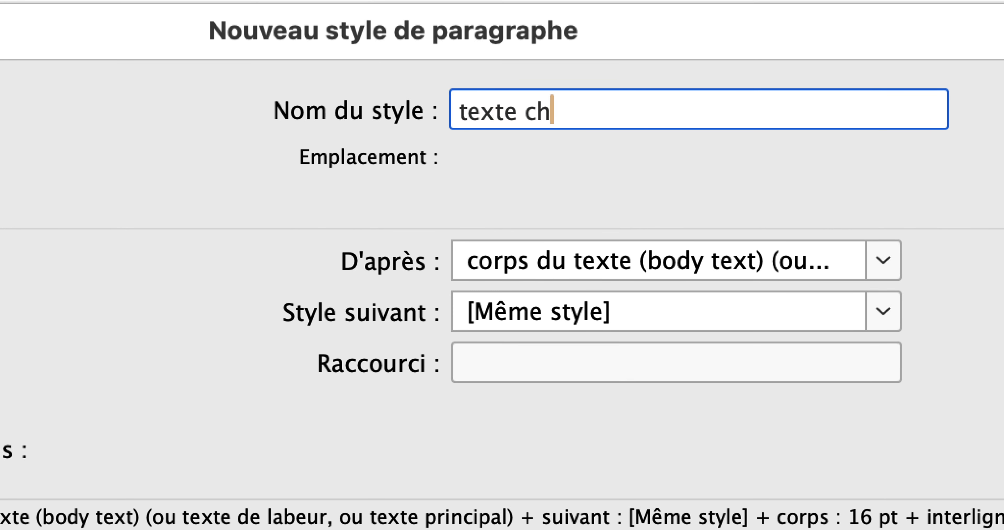
pyautogui.write('apeau')
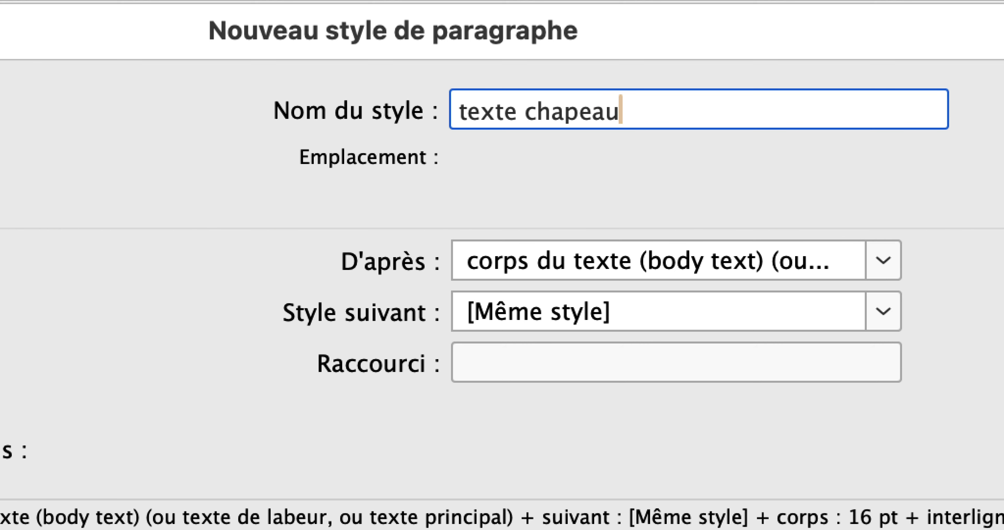
pyautogui.write(' (chap')
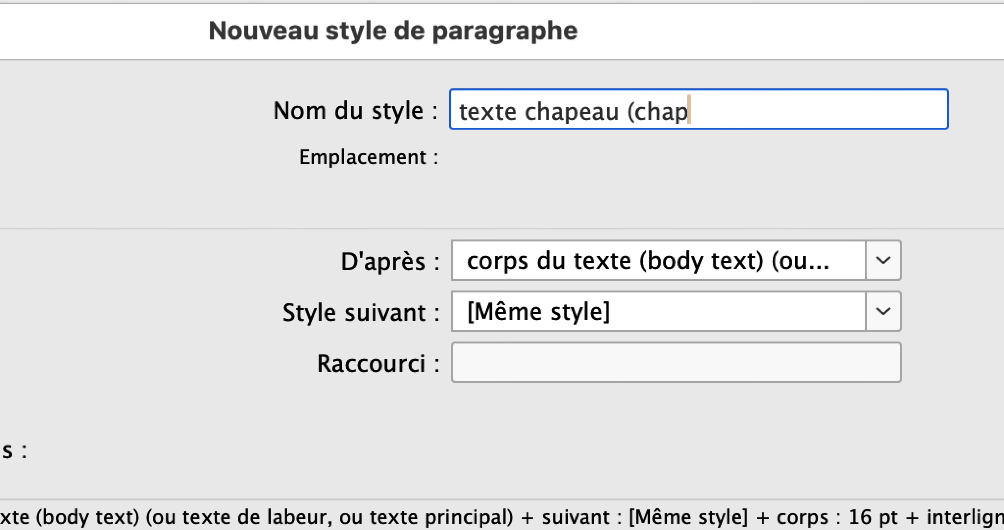
pyautogui.write('ô) "ab')
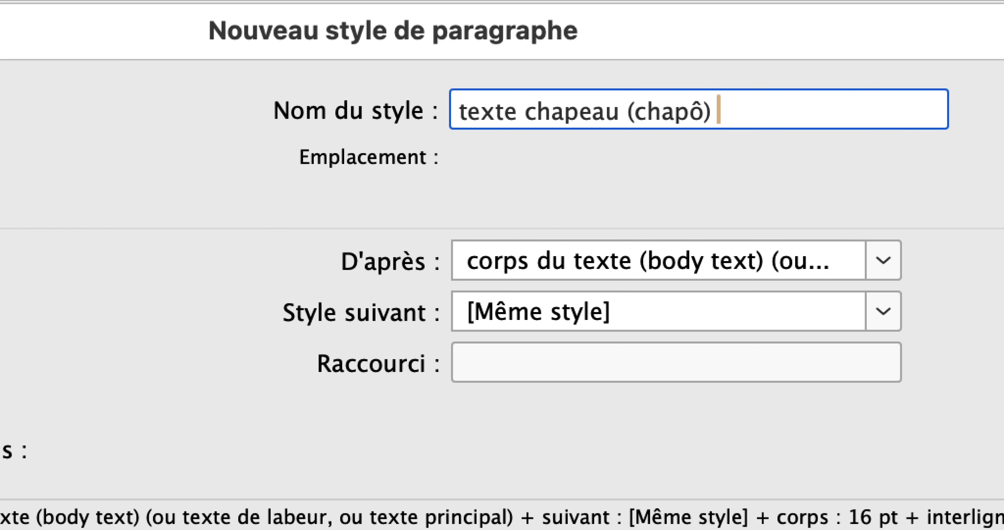
pyautogui.write('stract')
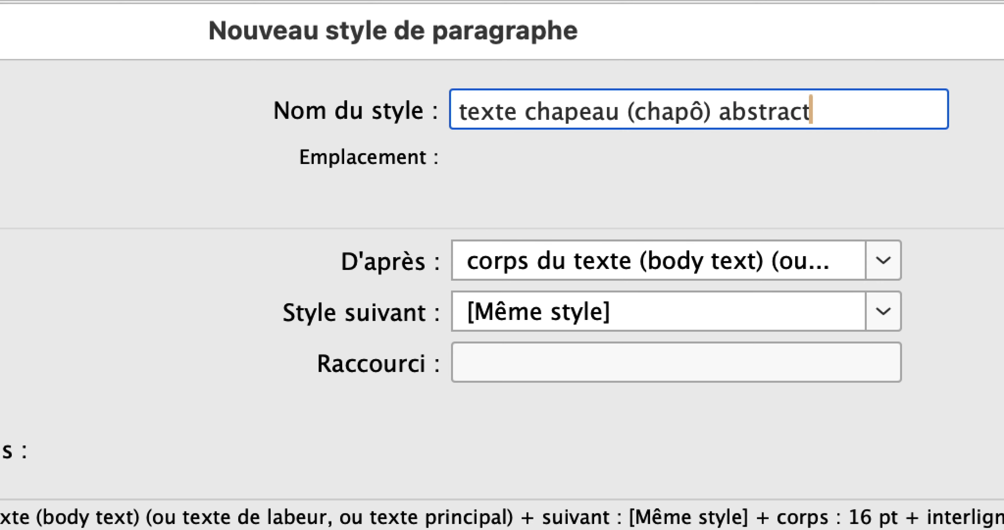
pyautogui.write('"')
pyautogui.click(720, 112)
pyautogui.write('"')
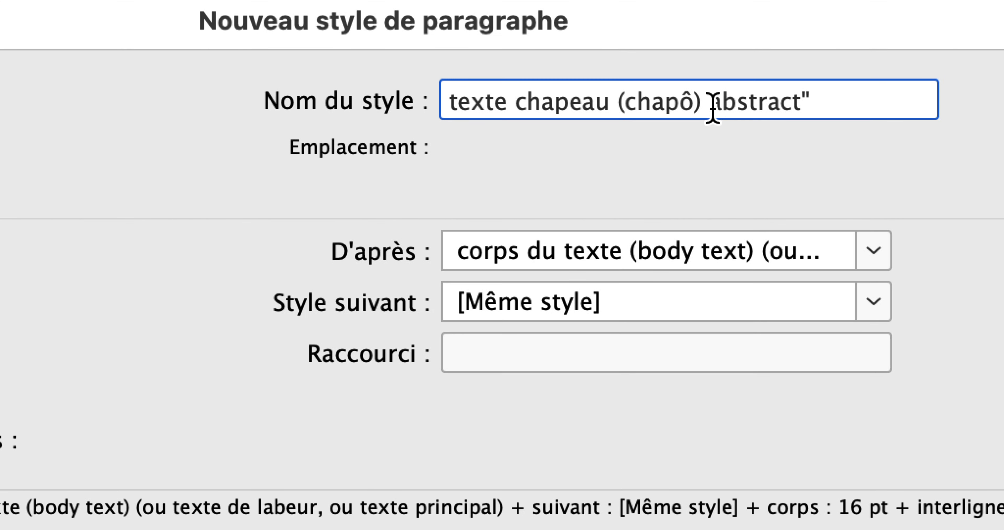
pyautogui.click(760, 103)
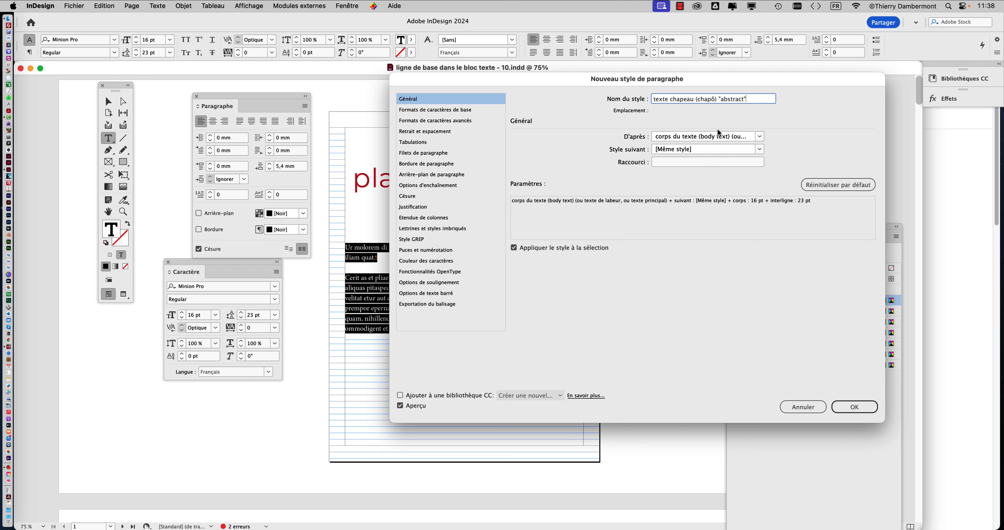
pyautogui.click(860, 407)
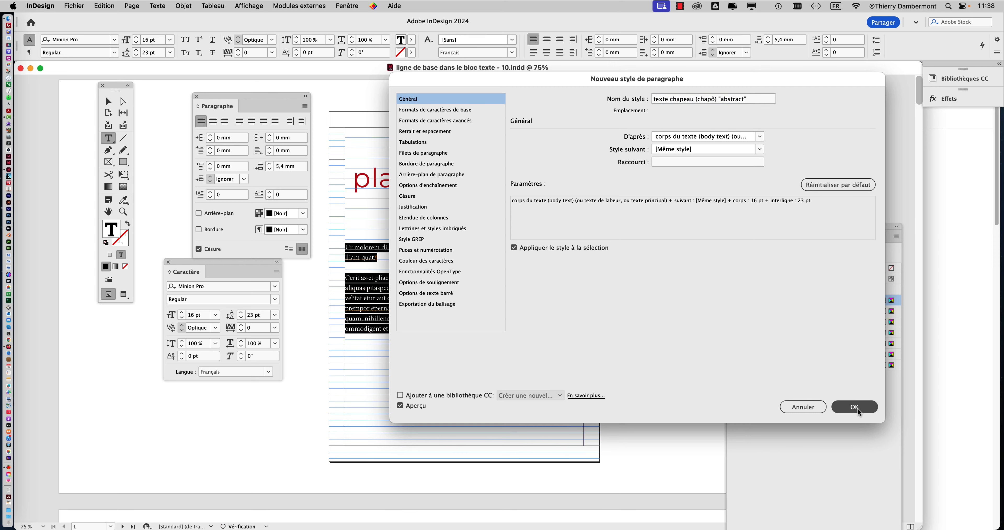
pyautogui.click(857, 407)
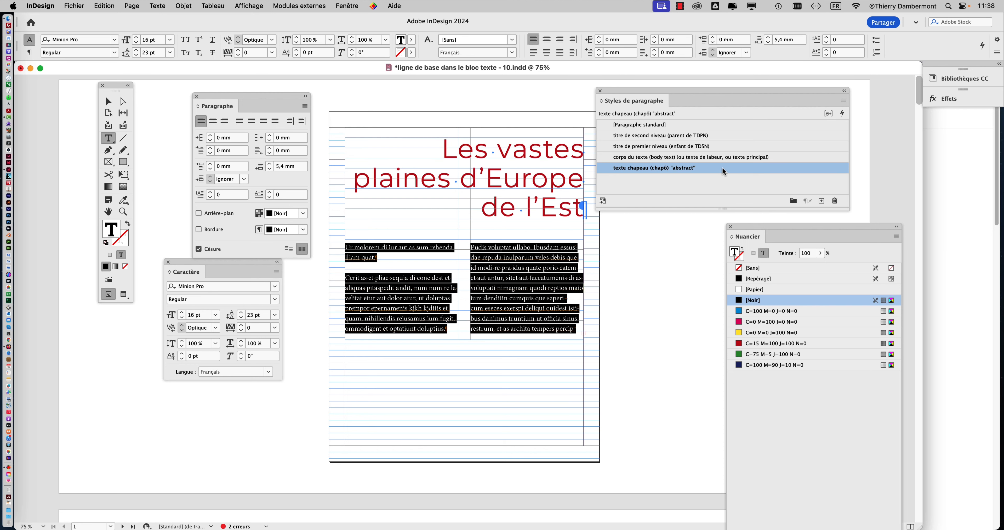
# Rename the texte chapeau paragraph style as texte chapeau (chapô) "abstract" (enfant de orps du texte).
pyautogui.doubleClick(723, 167)
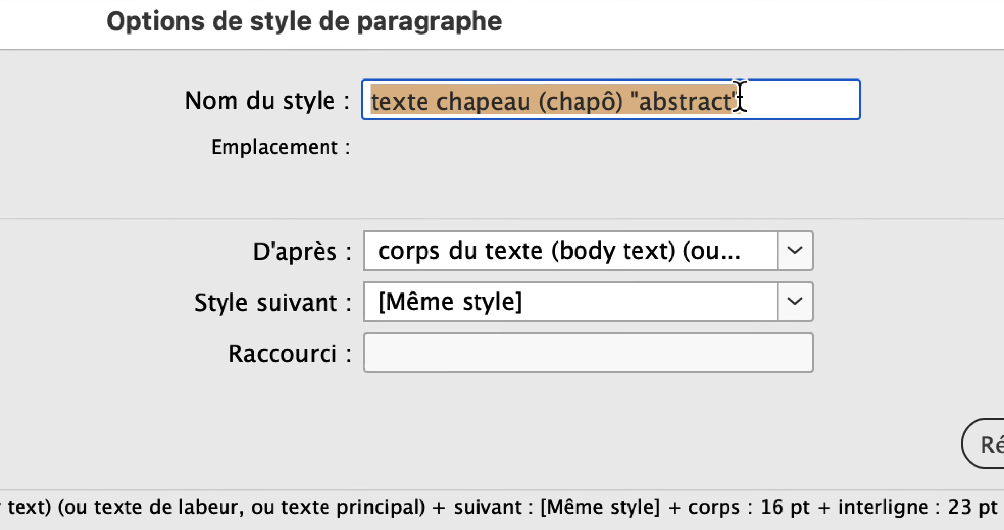
pyautogui.click(740, 95)
pyautogui.write('(e')
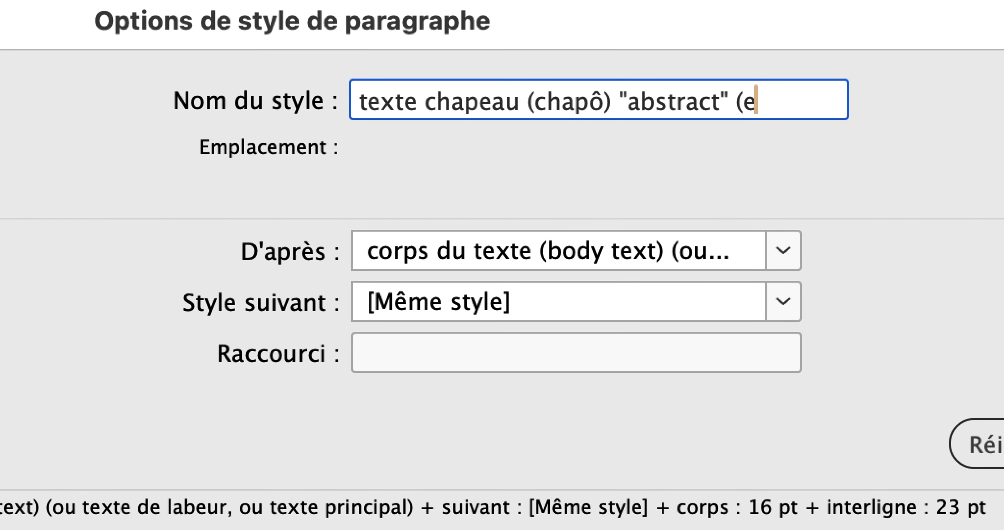
pyautogui.write('nfant de orps du texte')
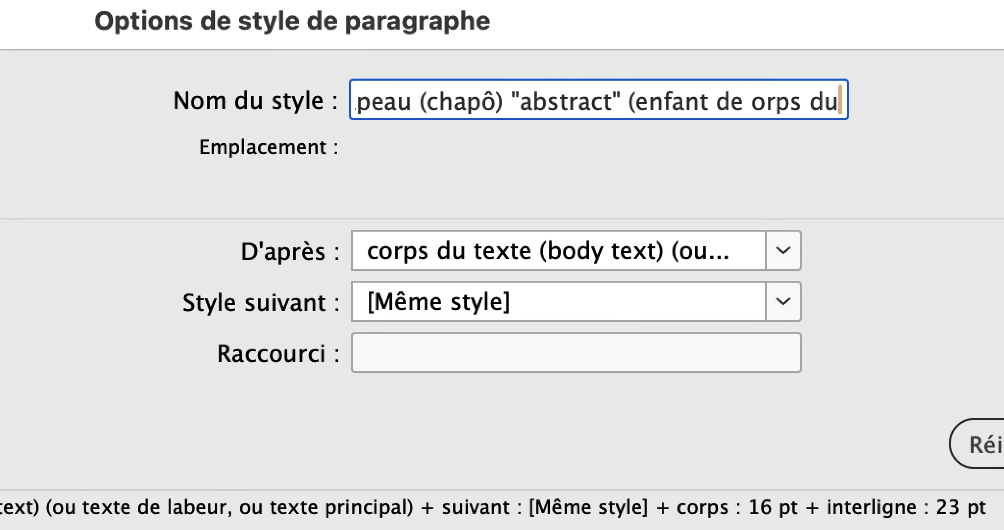
pyautogui.write(')')
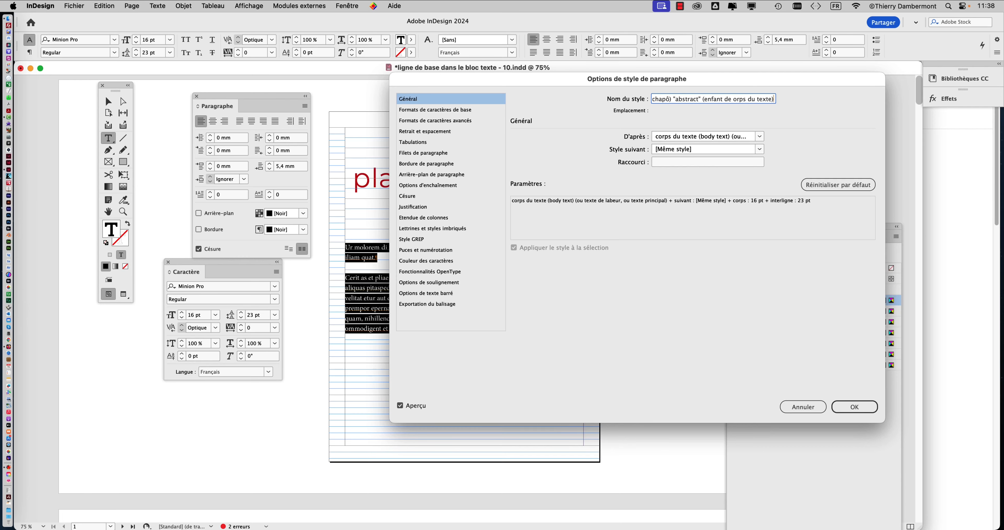
pyautogui.click(850, 410)
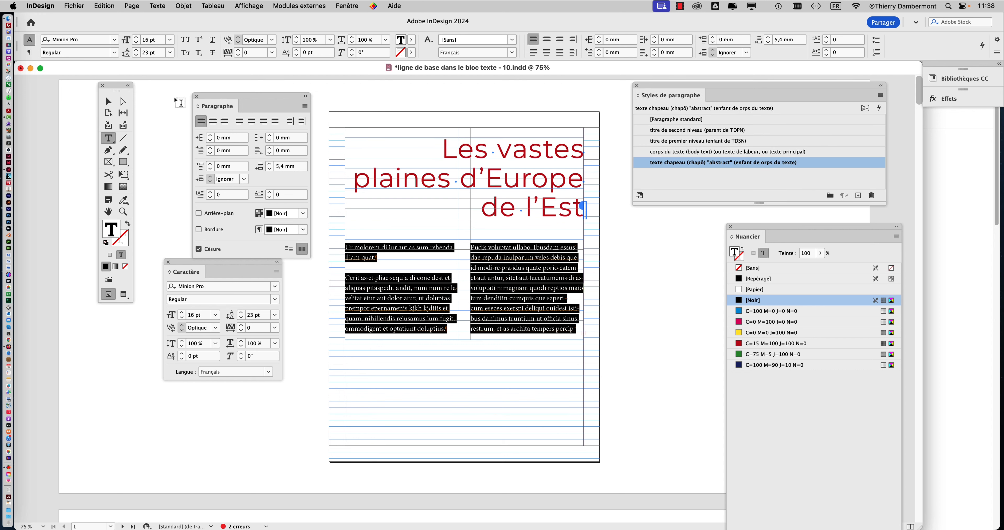
# With nothing selected, open the basic character formats of the corps du texte paragraph style, keeping the page text in view.
pyautogui.click(108, 101)
pyautogui.click(347, 102)
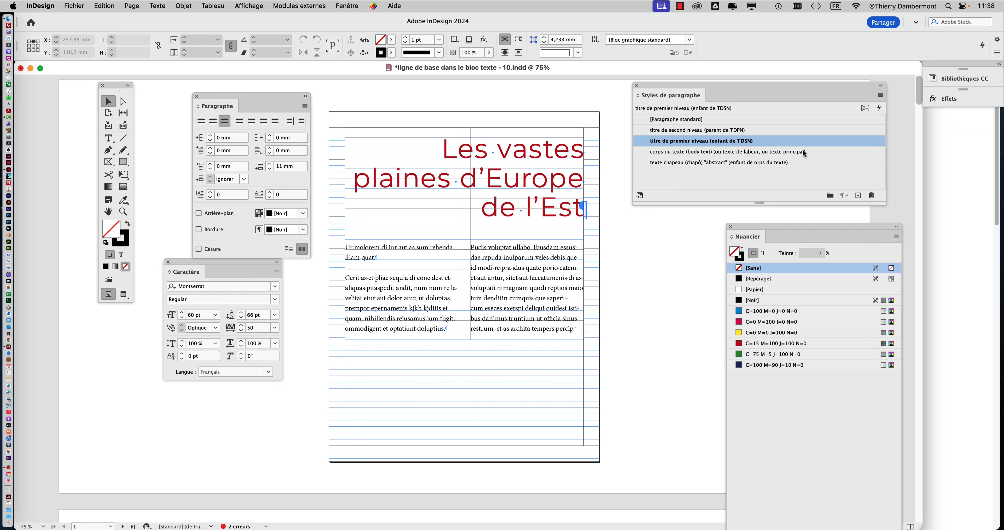
pyautogui.click(821, 151)
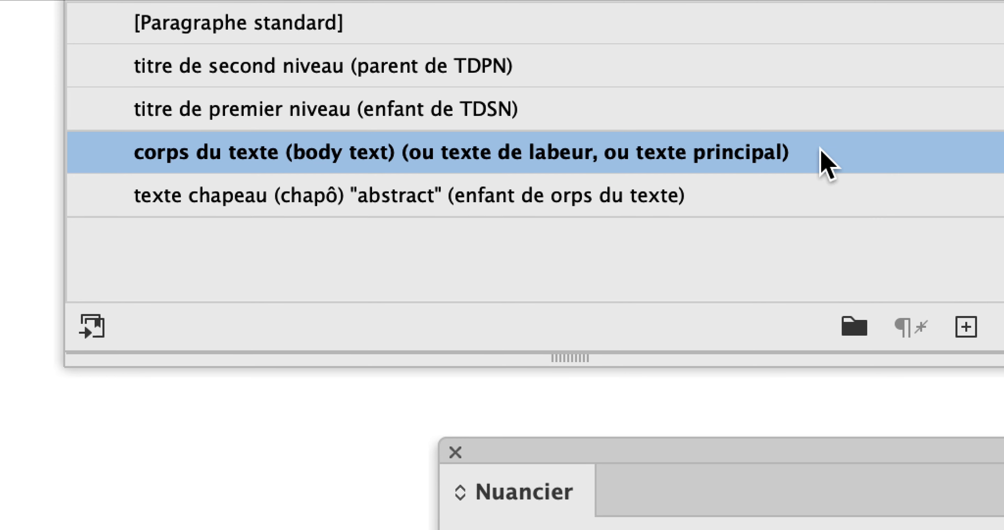
pyautogui.doubleClick(821, 150)
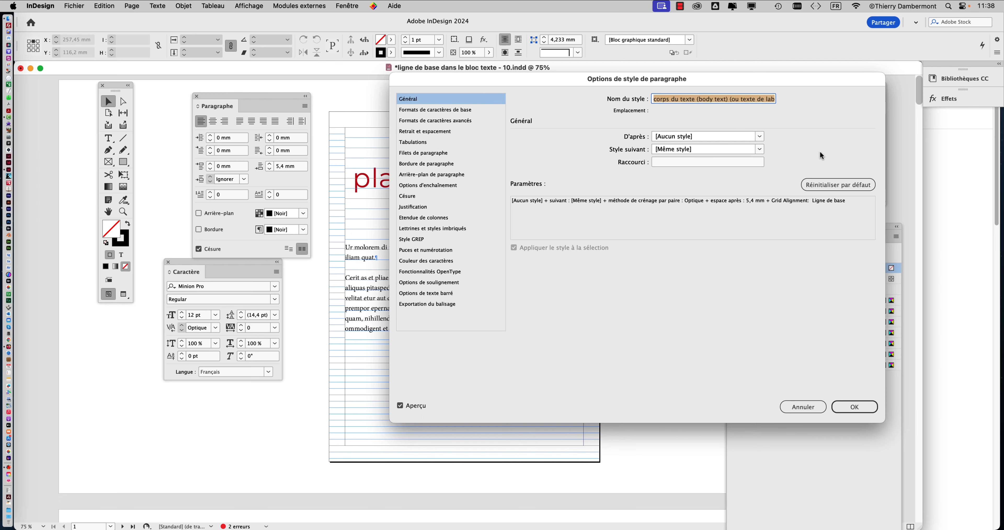
pyautogui.moveTo(494, 78); pyautogui.dragTo(638, 100)
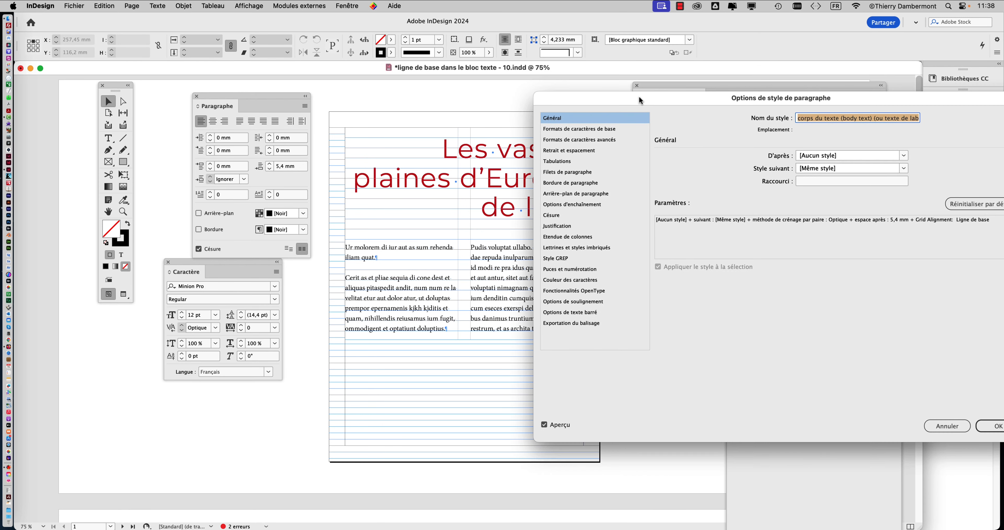
pyautogui.click(596, 129)
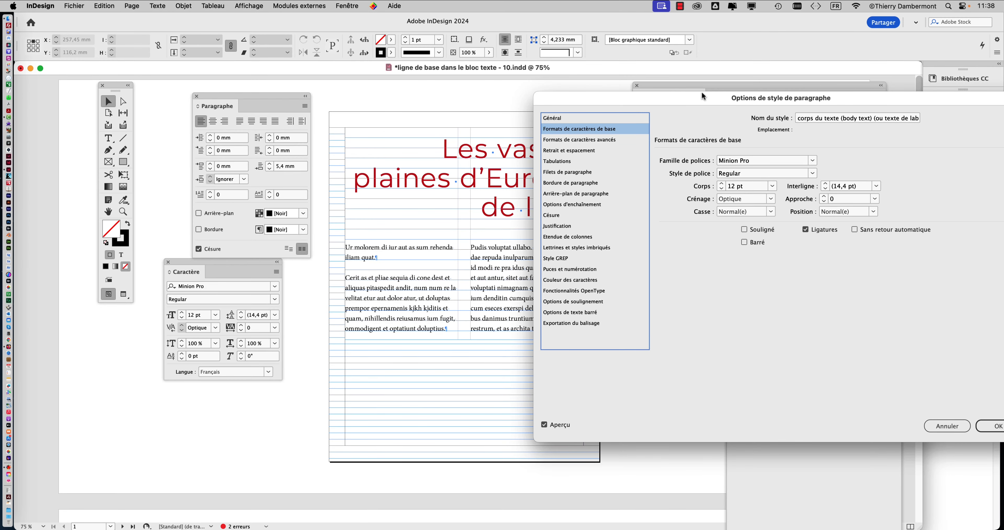
pyautogui.moveTo(704, 98); pyautogui.dragTo(706, 78)
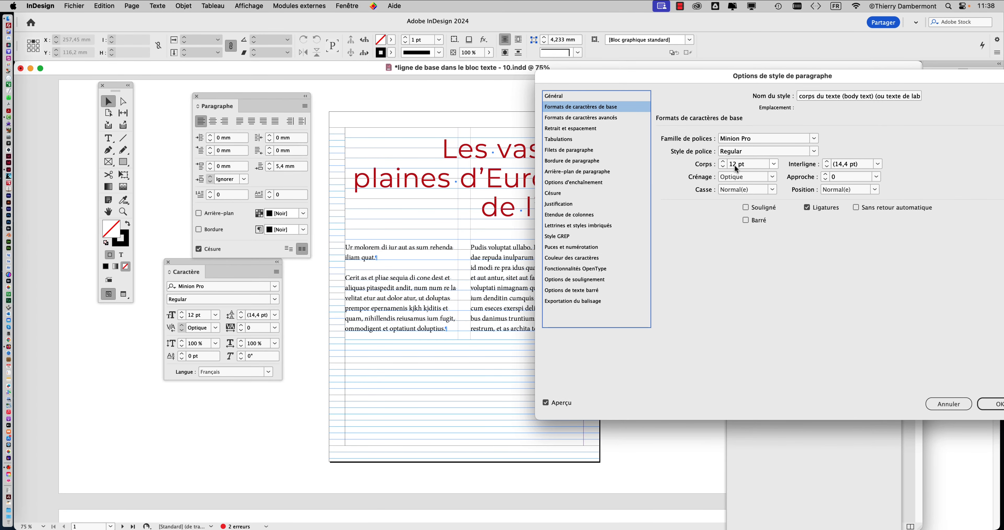
# Preview the corps du texte style in Monaco and in Myriad Pro.
pyautogui.click(811, 140)
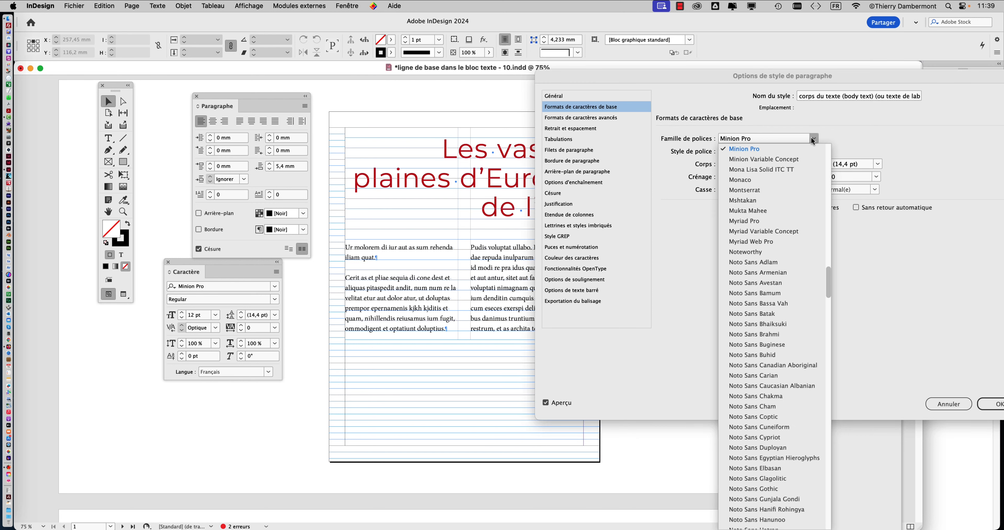
pyautogui.click(752, 180)
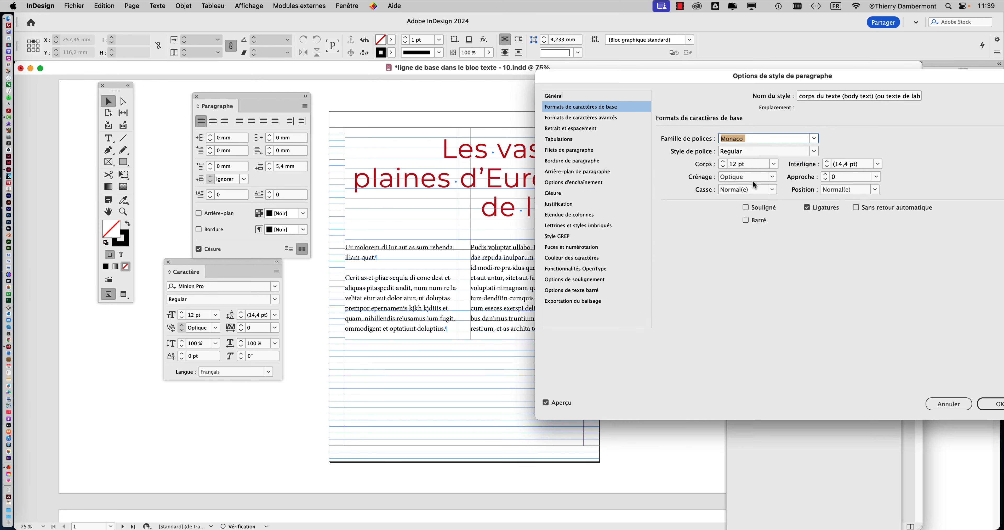
pyautogui.click(814, 138)
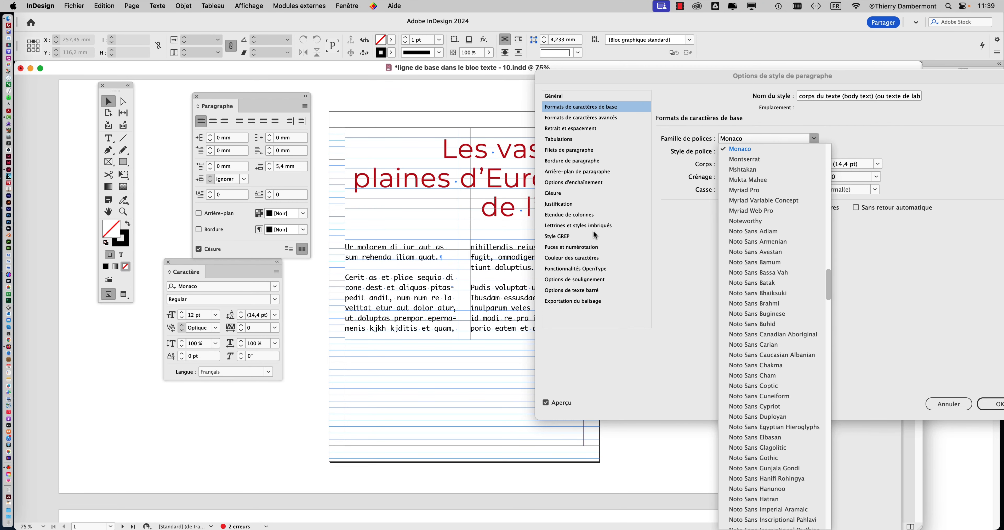
pyautogui.click(776, 189)
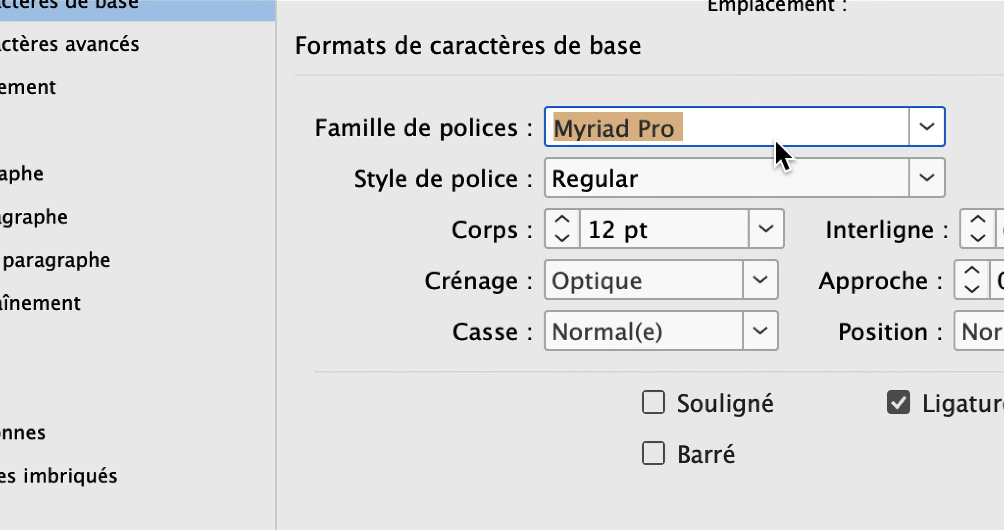
# Set the font family of the corps du texte style to Garamond Premier Pro and apply the style options.
pyautogui.write('Garamon')
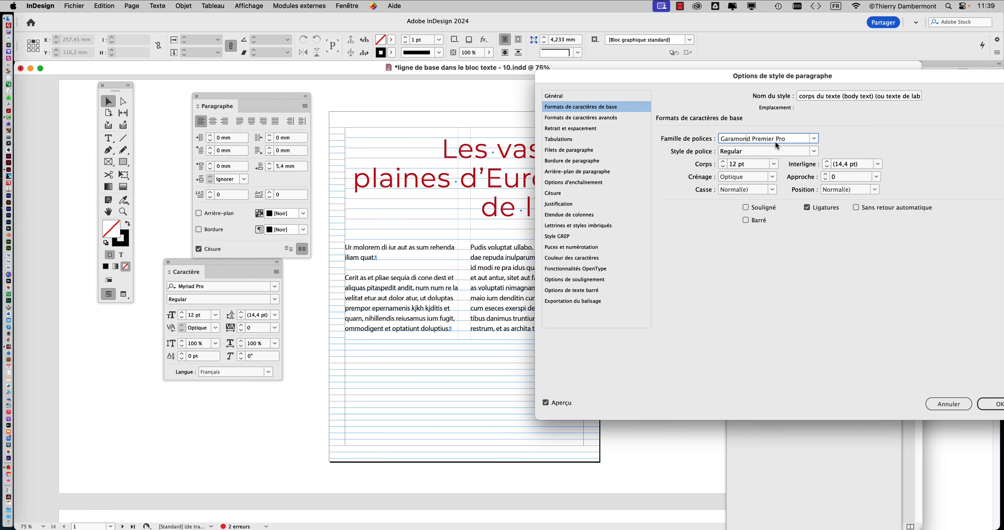
pyautogui.press('Tab')
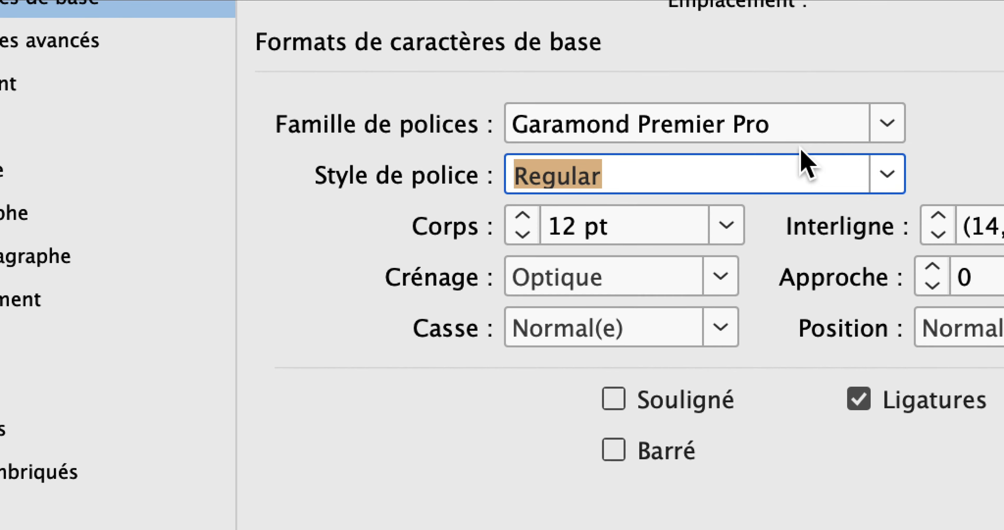
pyautogui.click(629, 61)
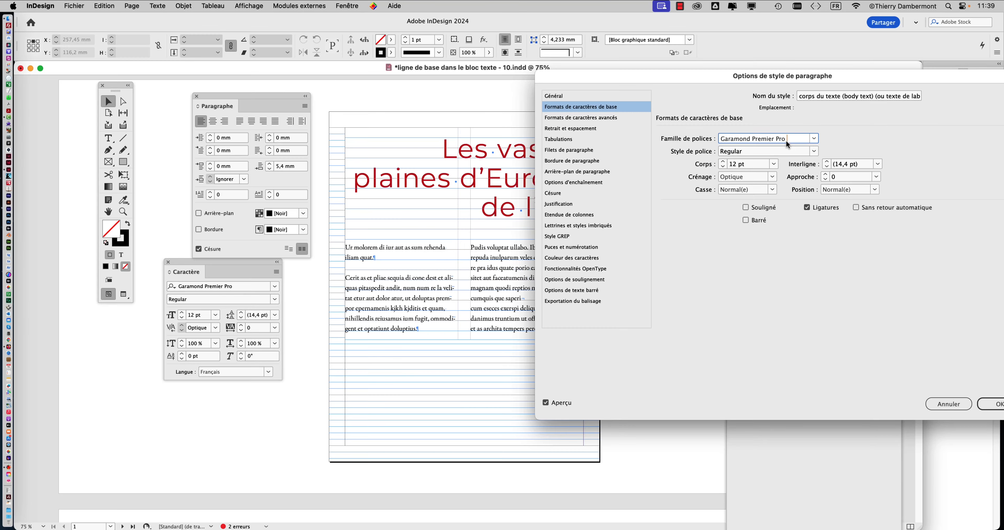
pyautogui.click(992, 403)
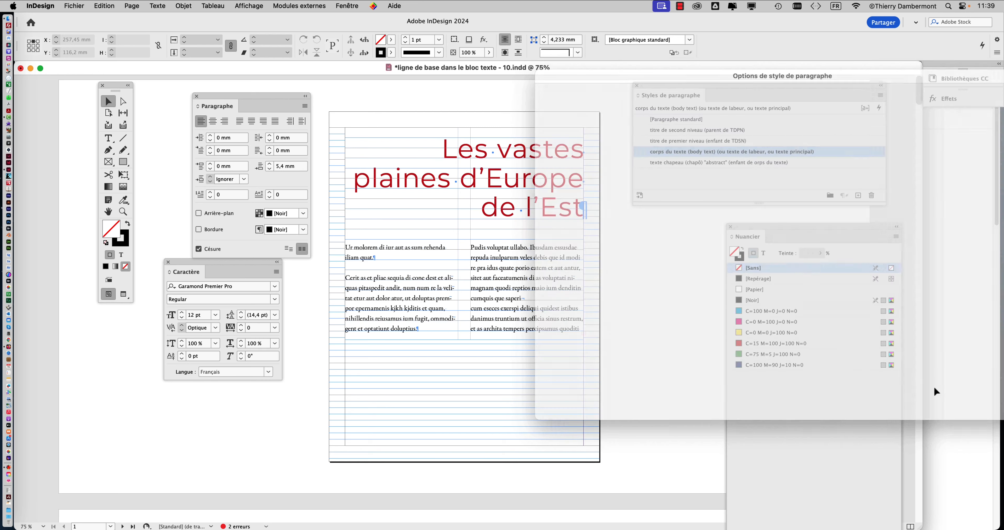
pyautogui.scroll(-9, 470, 300)
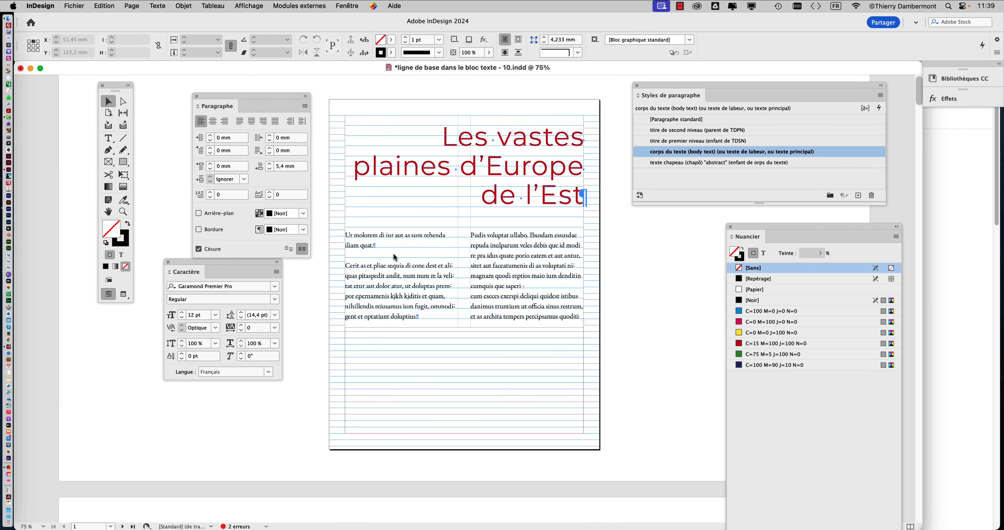
pyautogui.scroll(2, 394, 257)
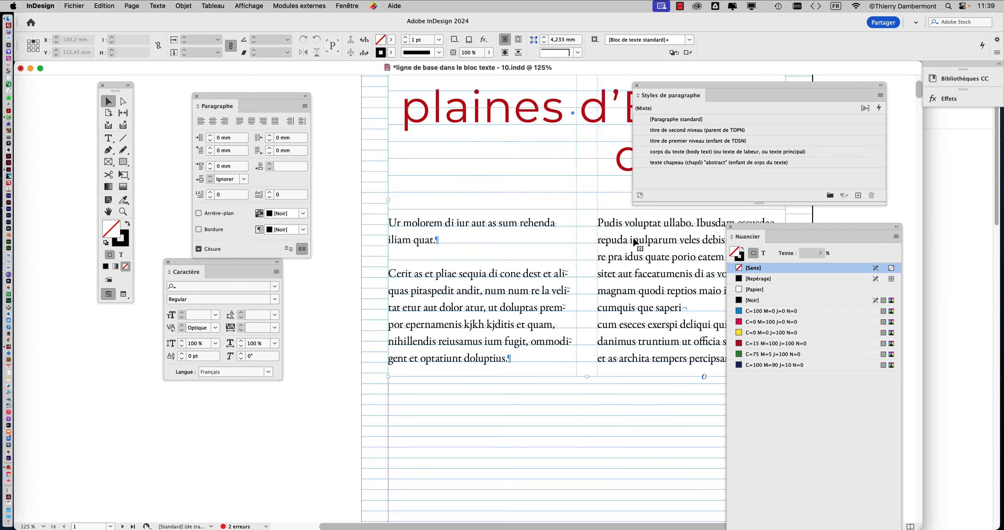
# Examine the first column's body text up close against the baseline grid.
pyautogui.click(633, 243)
pyautogui.click(108, 212)
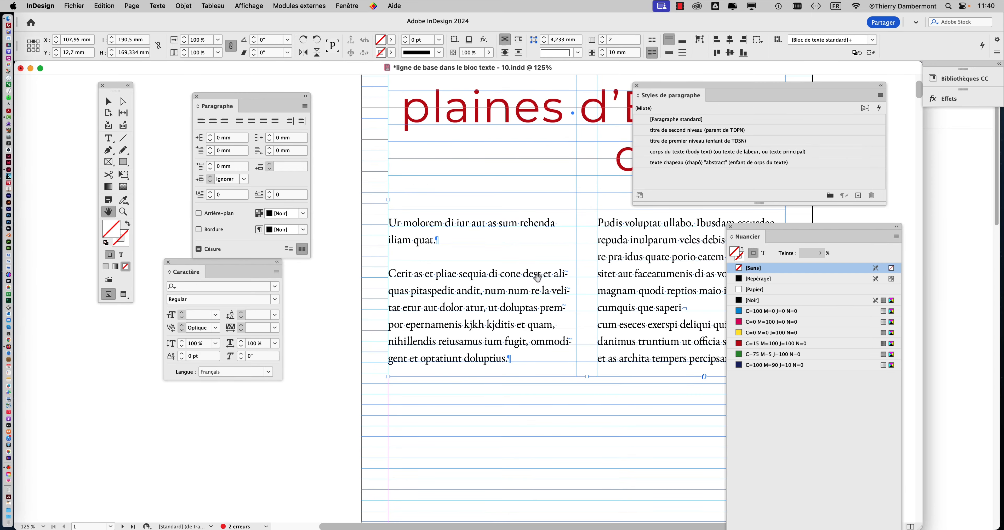
pyautogui.moveTo(586, 282); pyautogui.dragTo(553, 280)
pyautogui.scroll(4, 553, 280)
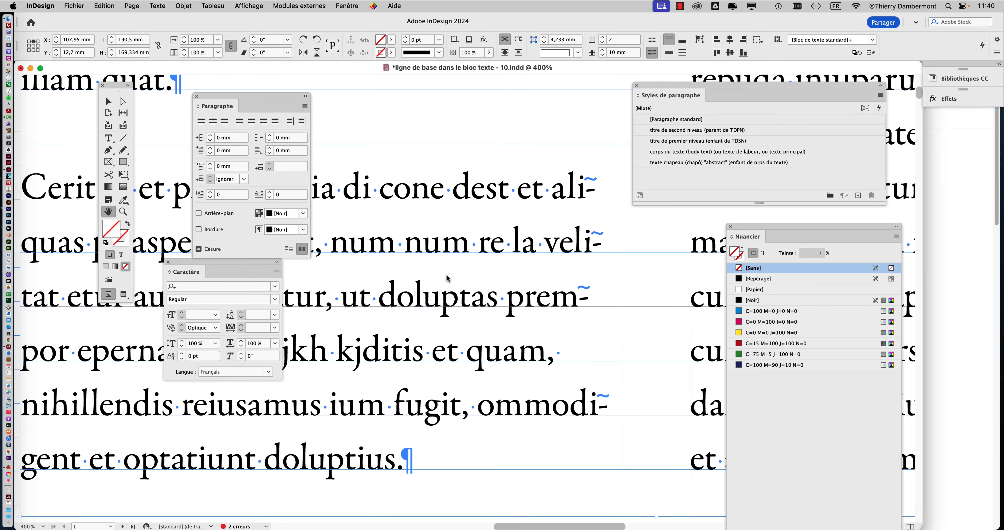
pyautogui.click(108, 101)
pyautogui.scroll(-4, 509, 172)
# With nothing selected, correct the chapeau paragraph style's name to texte chapeau (chapô) "abstract" (enfant de corps du texte).
pyautogui.click(320, 132)
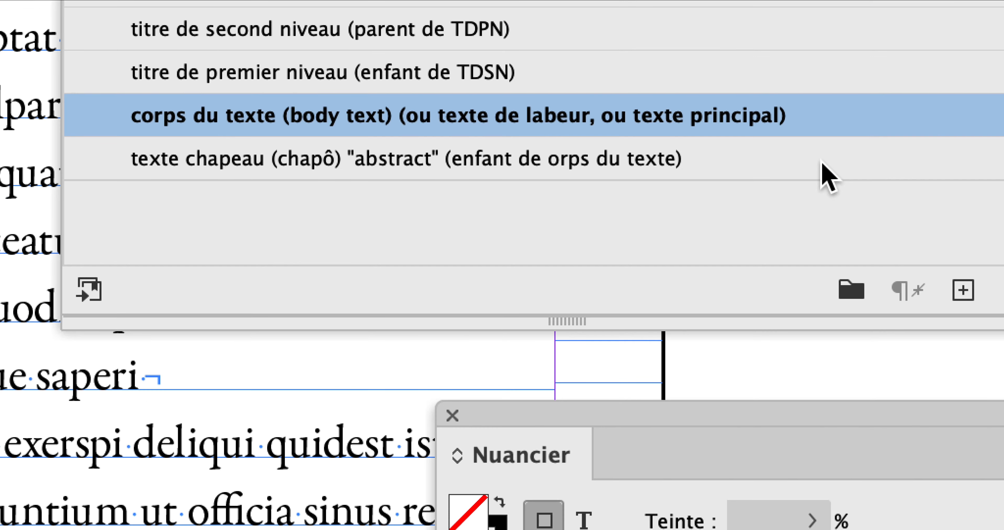
pyautogui.click(822, 162)
pyautogui.doubleClick(825, 172)
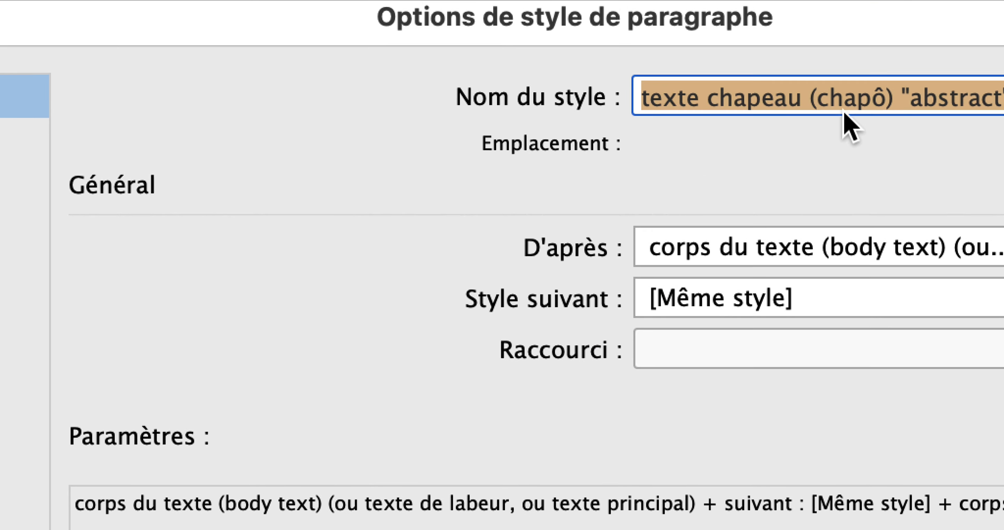
pyautogui.click(896, 97)
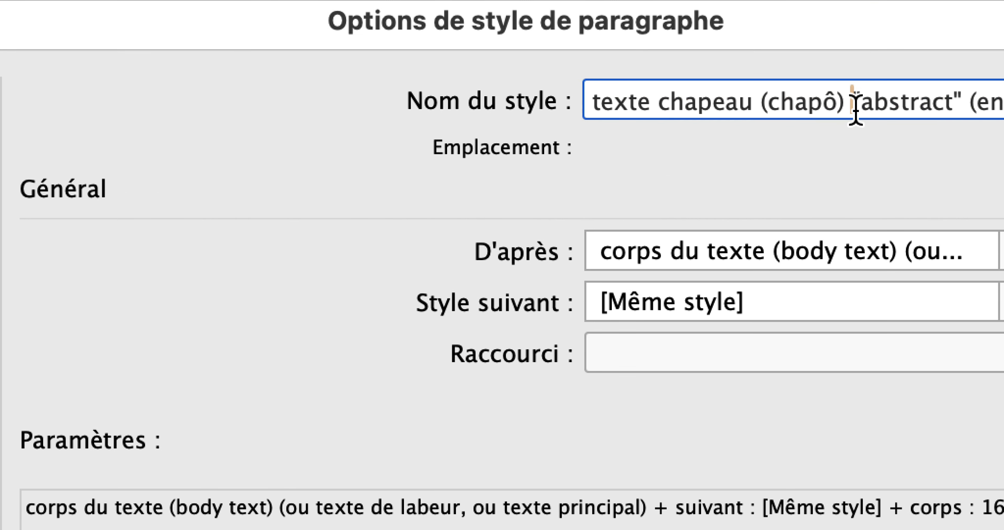
pyautogui.click(888, 109)
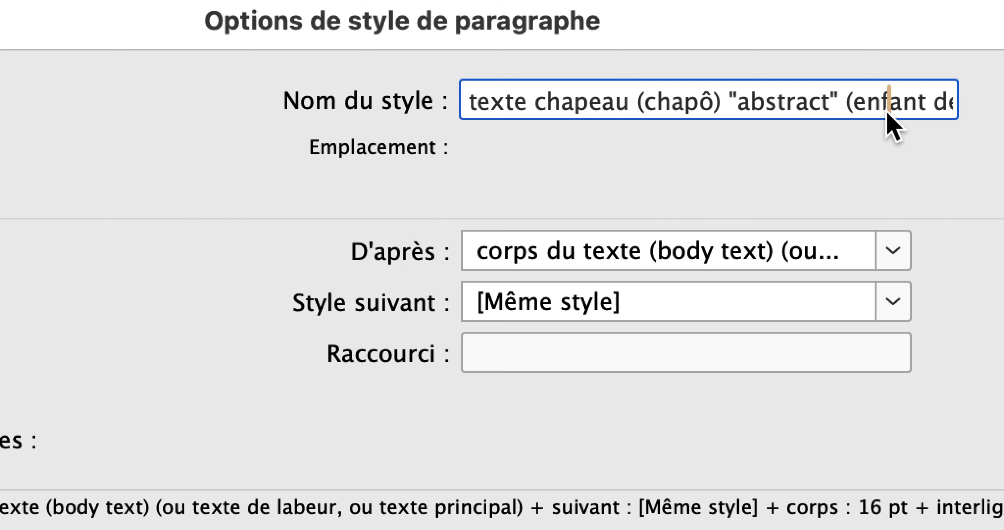
pyautogui.press('super+Right')
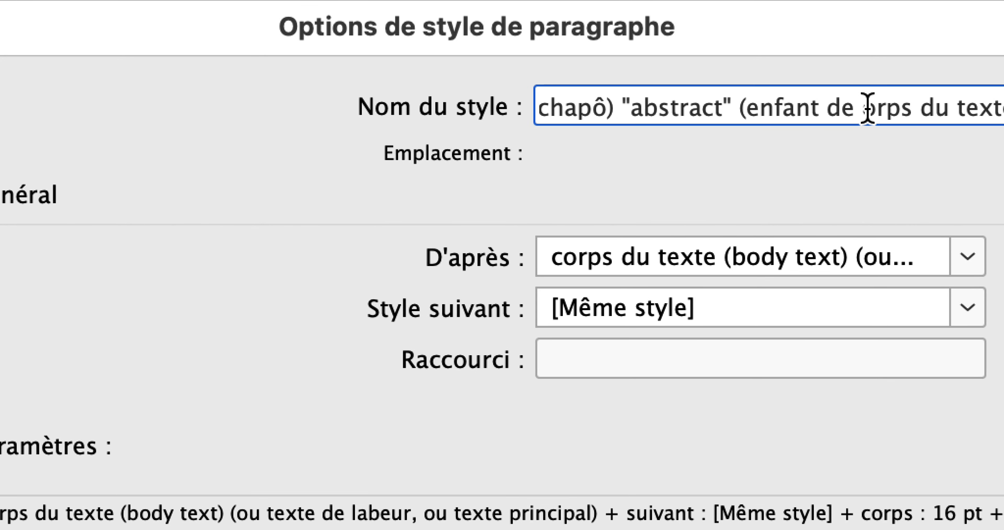
pyautogui.click(815, 102)
pyautogui.write('c')
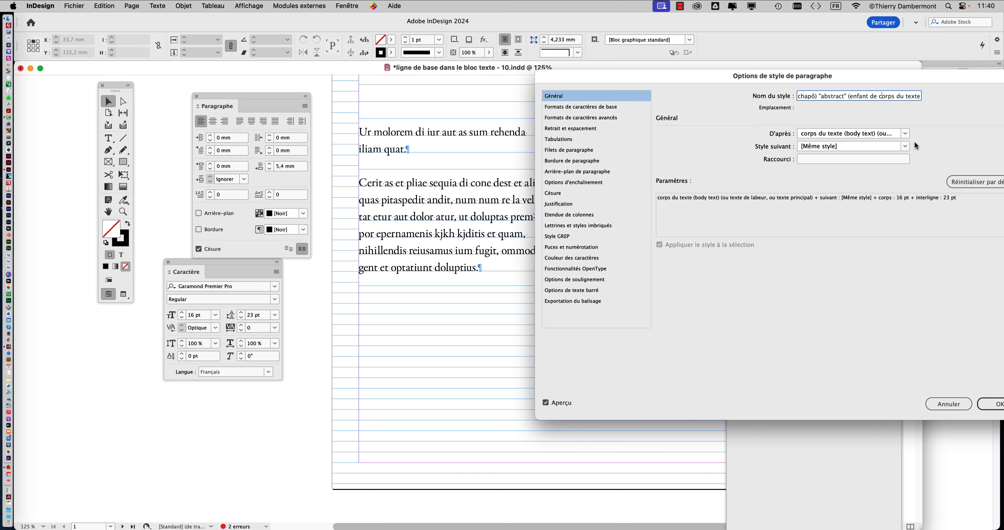
pyautogui.click(988, 403)
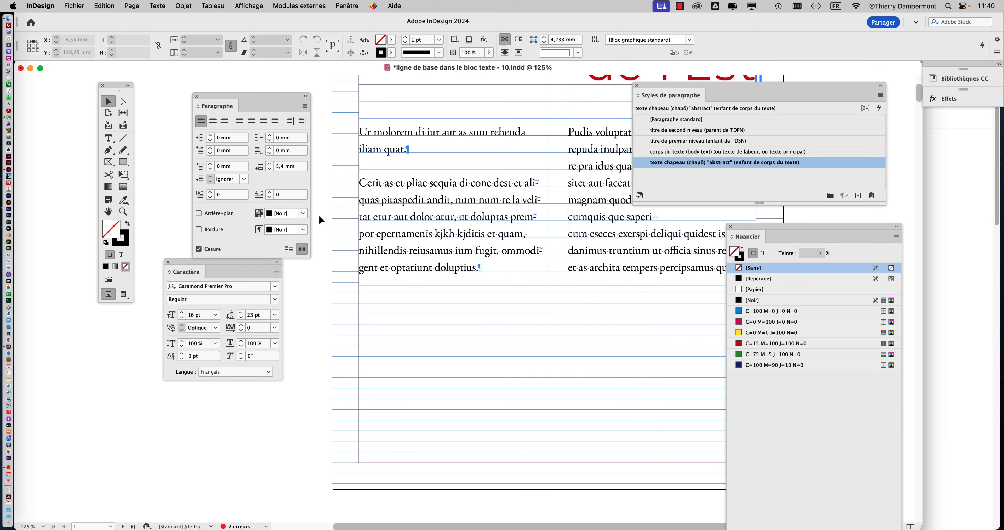
# Move the Paragraph and Paragraph Styles panels outward to uncover more of the page text.
pyautogui.press('super+minus')
pyautogui.press('super+minus')
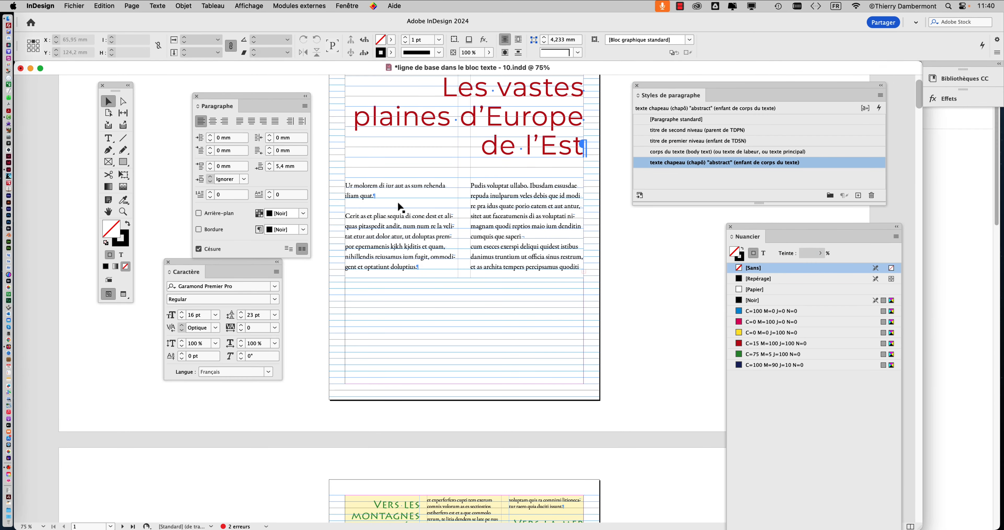
pyautogui.press('super+equal')
pyautogui.press('super+equal')
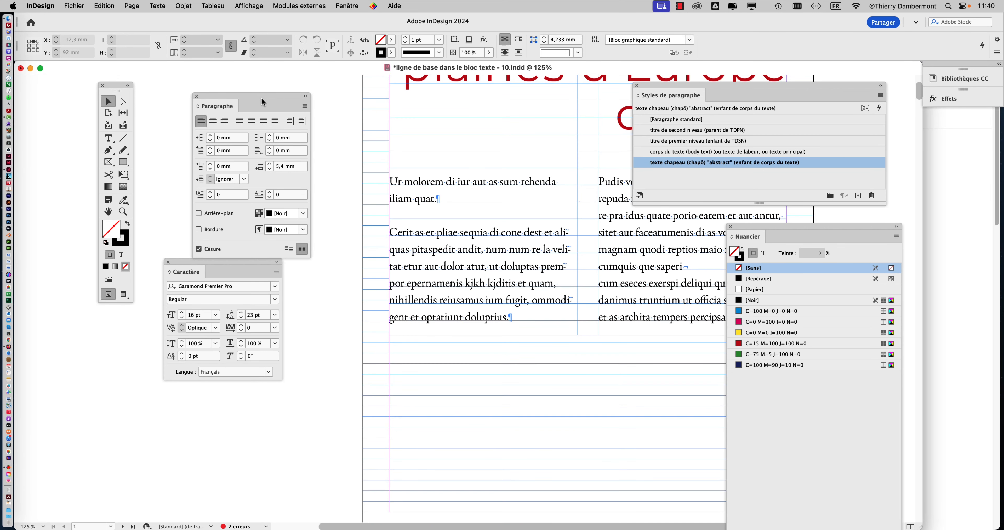
pyautogui.moveTo(261, 97); pyautogui.dragTo(235, 92)
pyautogui.moveTo(678, 86); pyautogui.dragTo(773, 83)
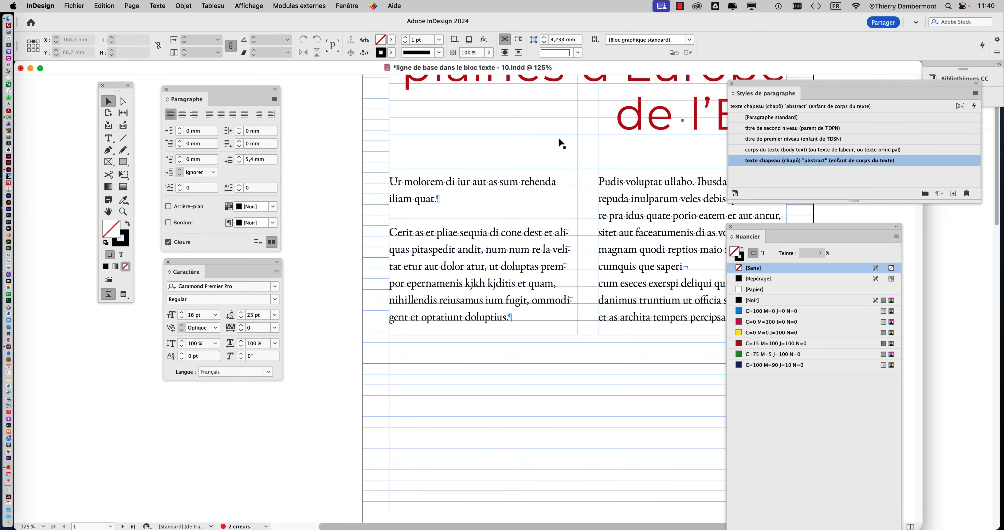
# Select the two-column text frame and examine its first column at 600% magnification.
pyautogui.press('super+equal')
pyautogui.press('super+equal')
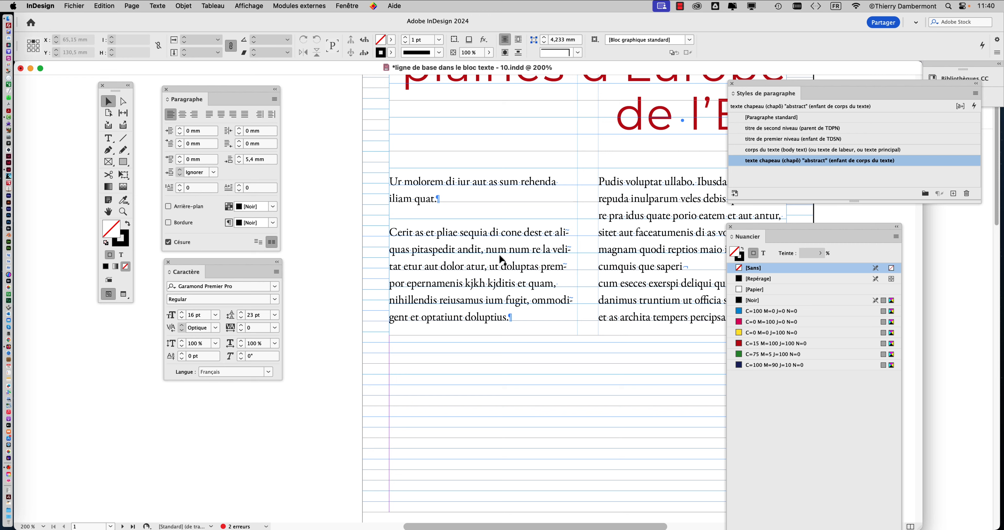
pyautogui.press('super+equal')
pyautogui.press('super+equal')
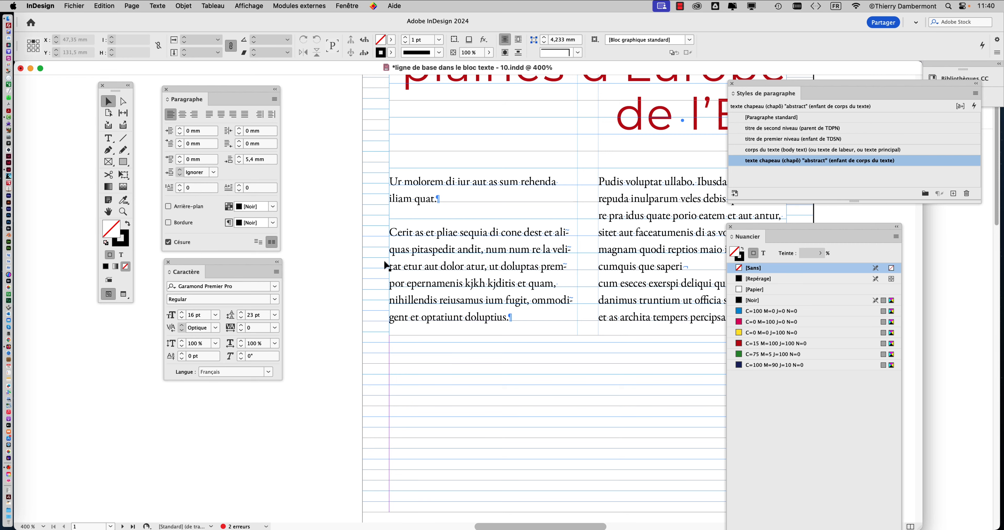
pyautogui.click(375, 274)
pyautogui.scroll(3, 476, 302)
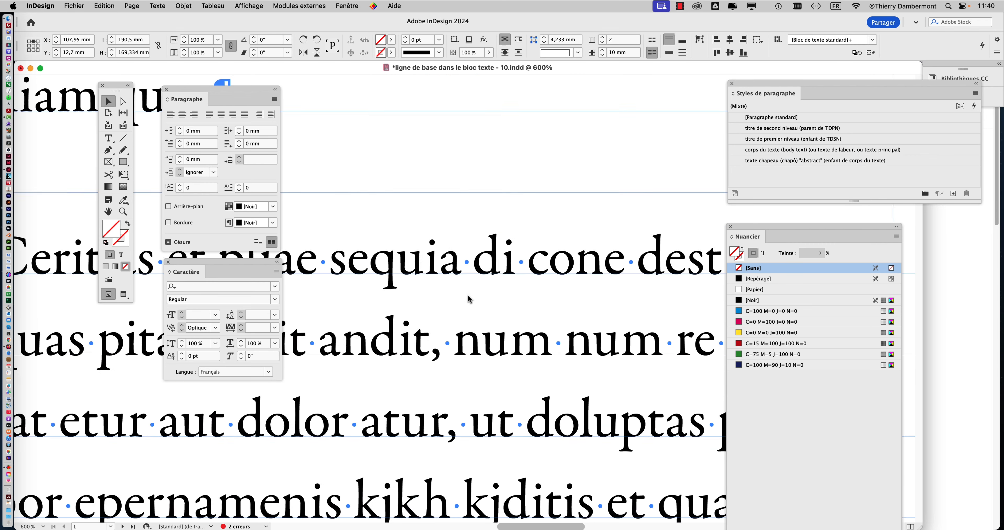